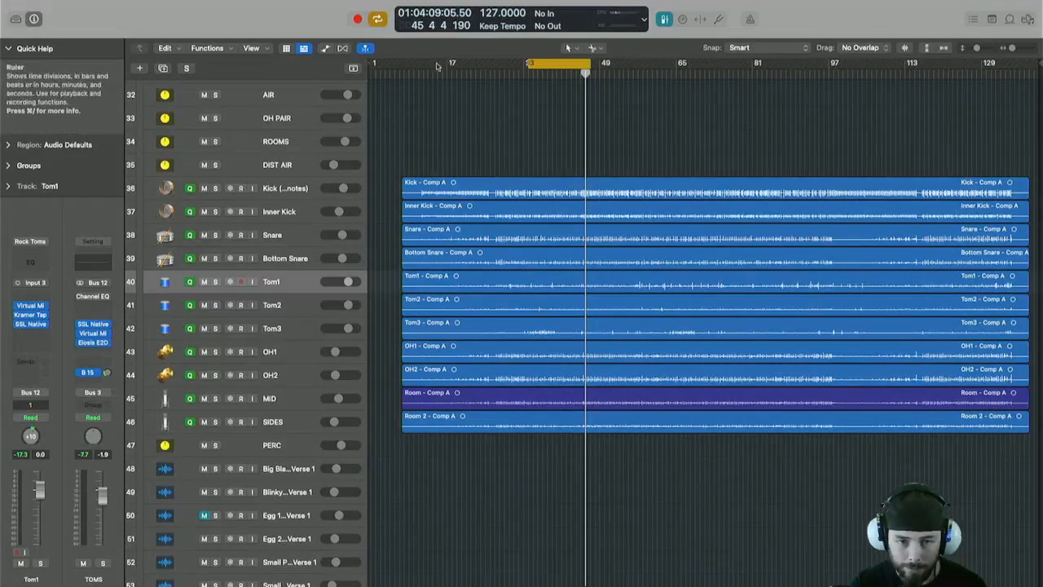
Extend the cycle range to start at about bar 10 and select all regions in the arrangement.
left_click_drag(437, 66, 417, 67)
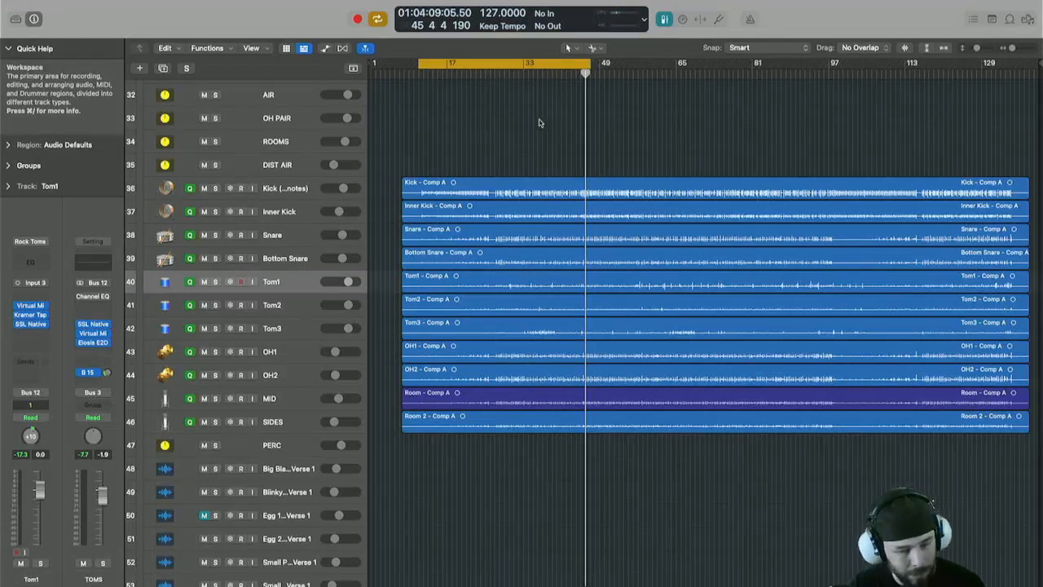
key("super+a")
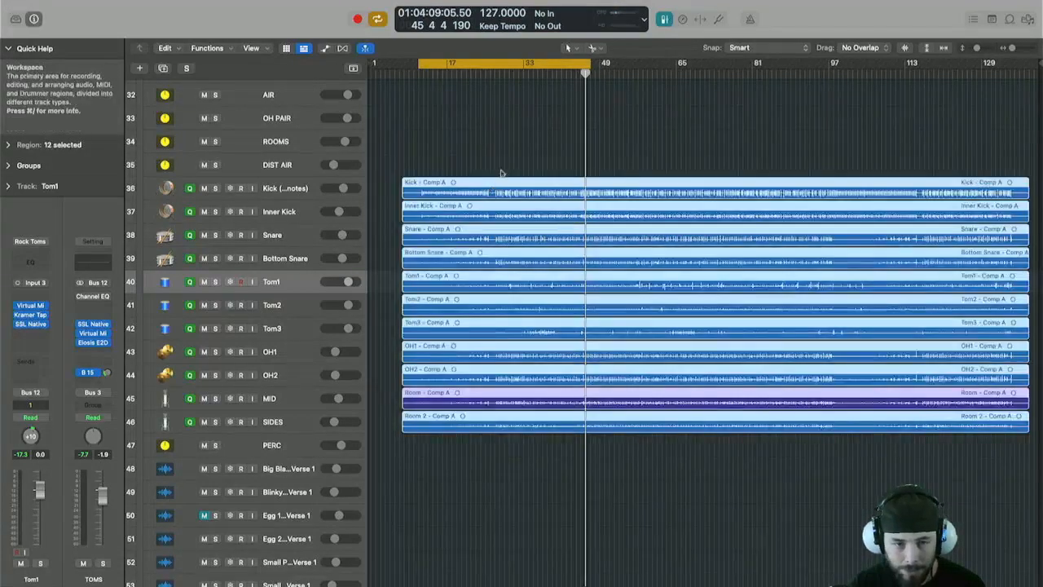
scroll(501, 171, "up", 8)
scroll(501, 171, "up", 10)
Select the Vocal, Bass and Guitar tracks together with the drum regions.
left_click(489, 140)
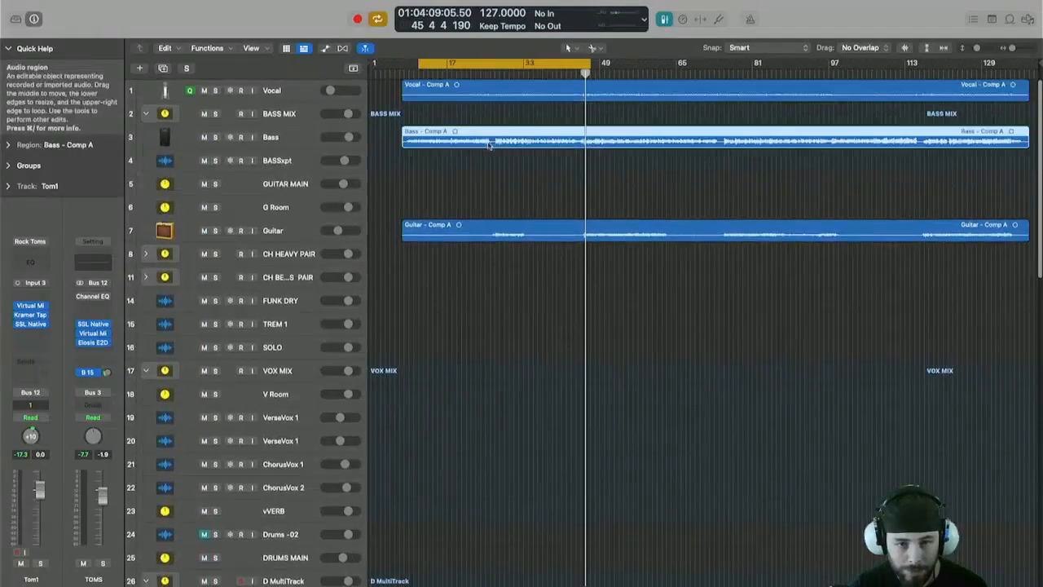
left_click(488, 211)
left_click(491, 235)
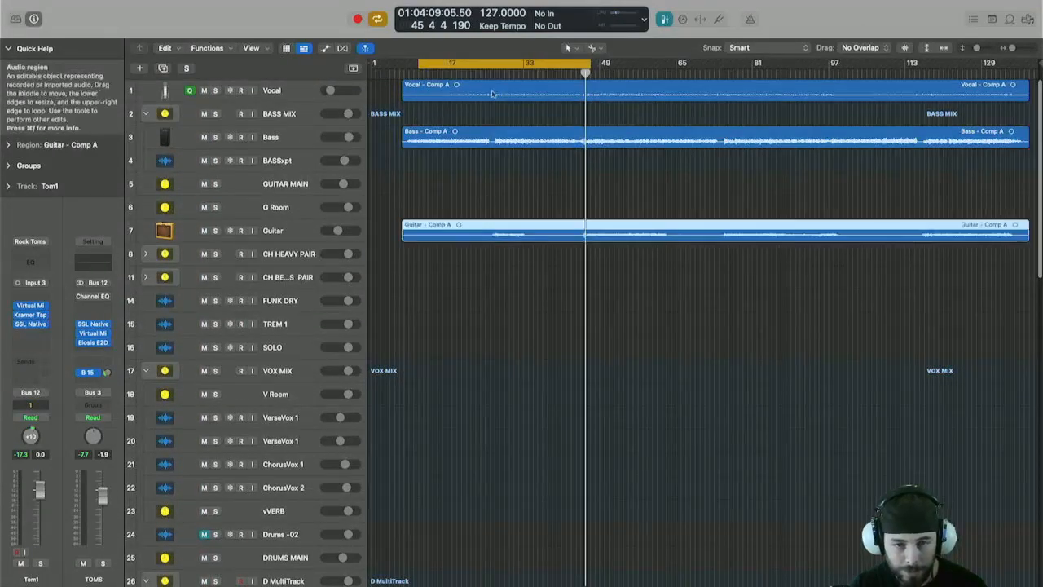
left_click(493, 94)
left_click(489, 132)
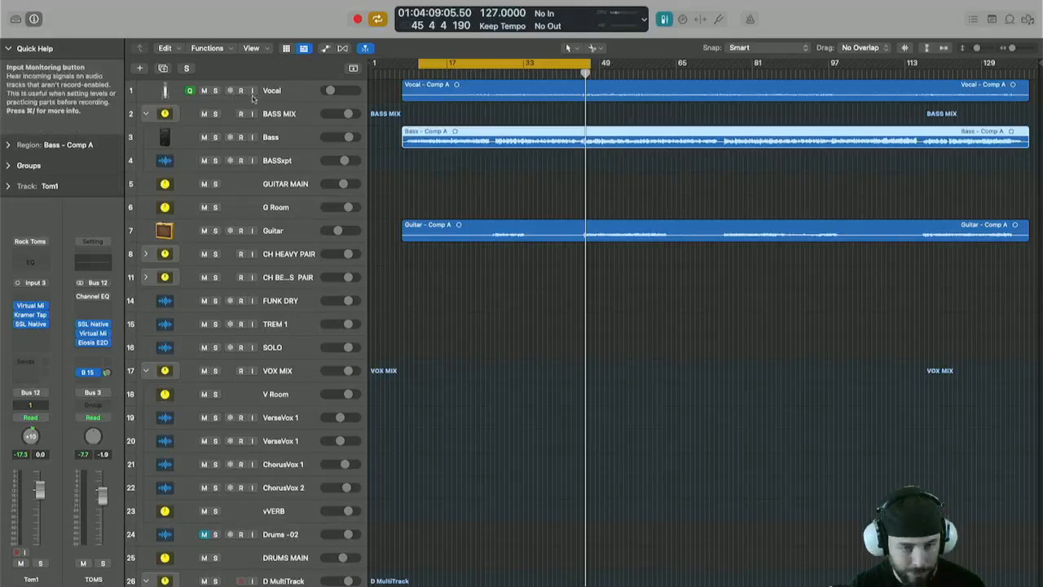
left_click(303, 90)
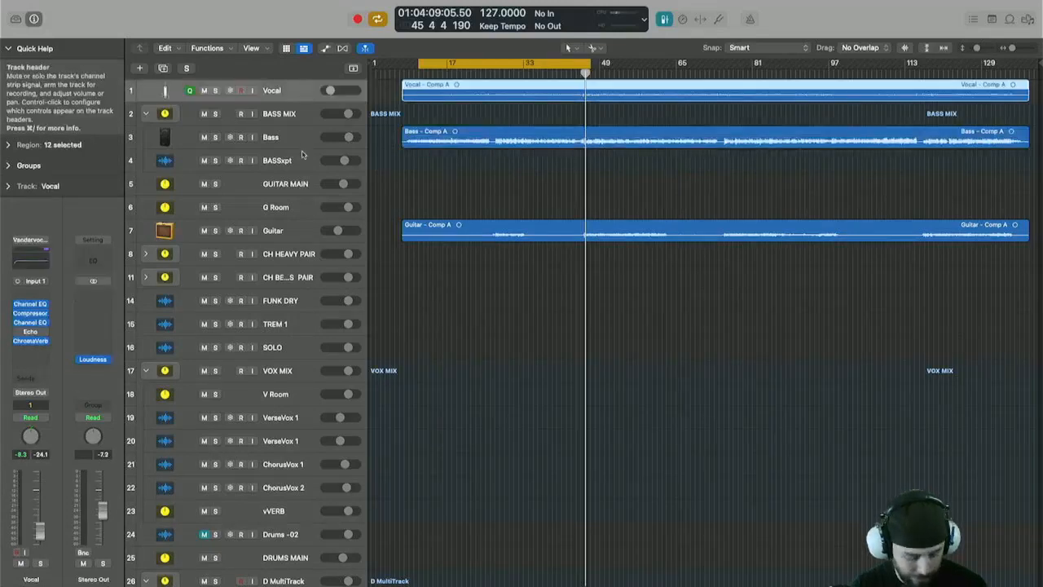
left_click(306, 138, "super")
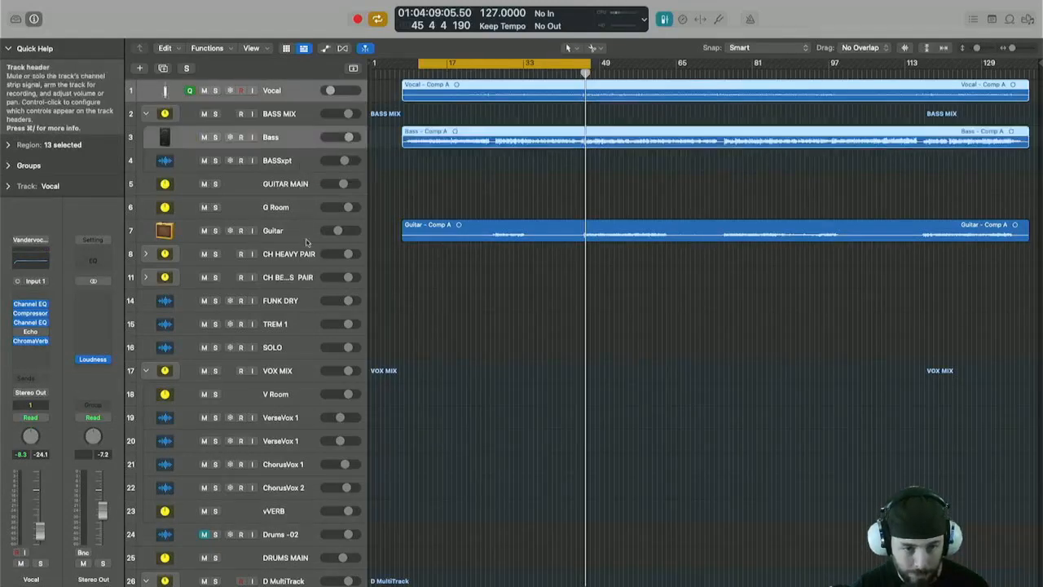
left_click(300, 236, "super")
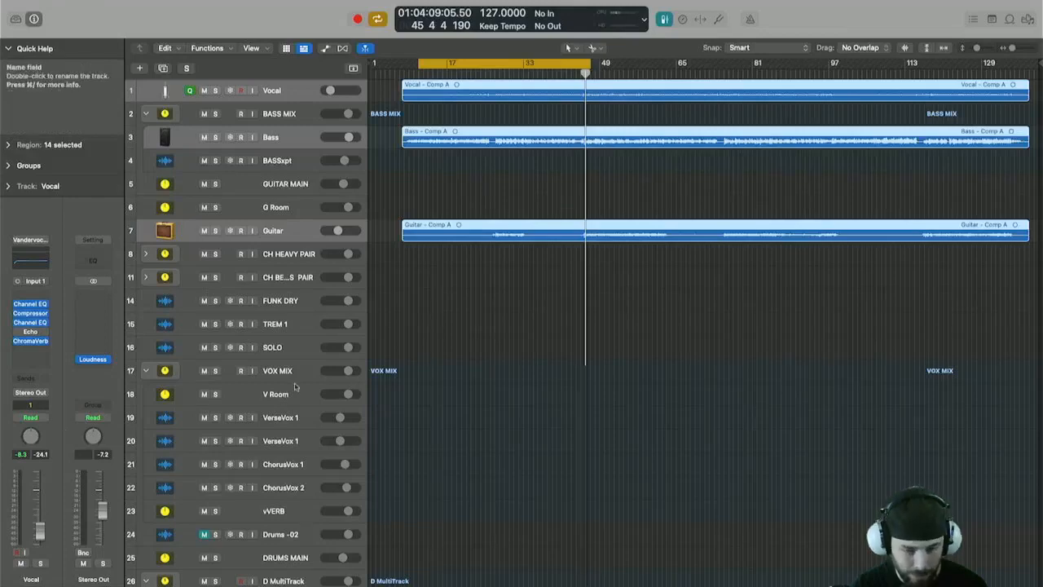
Open the Mixer and assign the selected Bass and Guitar channels to Group 1.
key("x")
scroll(420, 479, "down", 5)
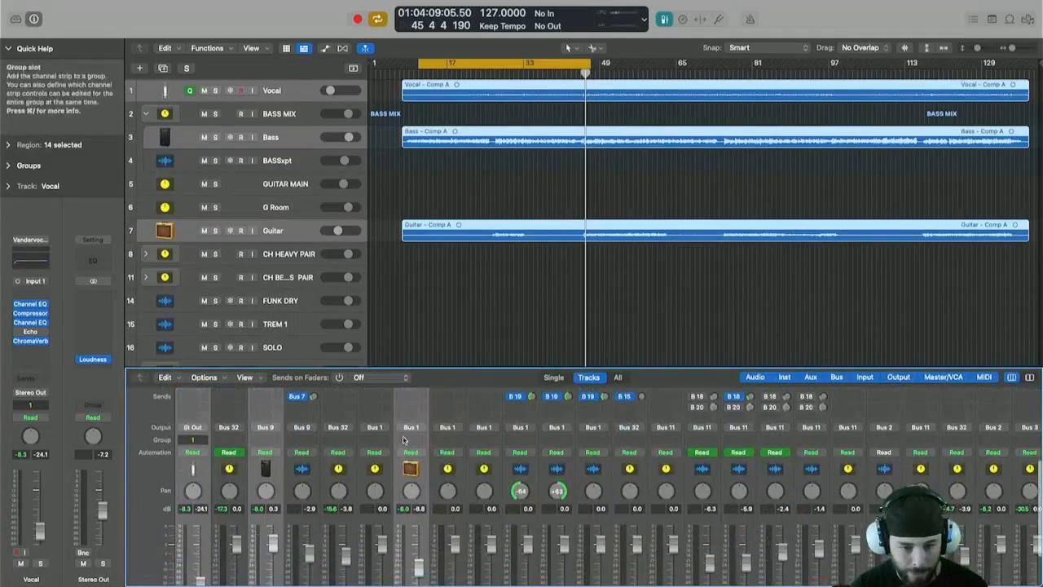
left_click(411, 439)
left_click(420, 480)
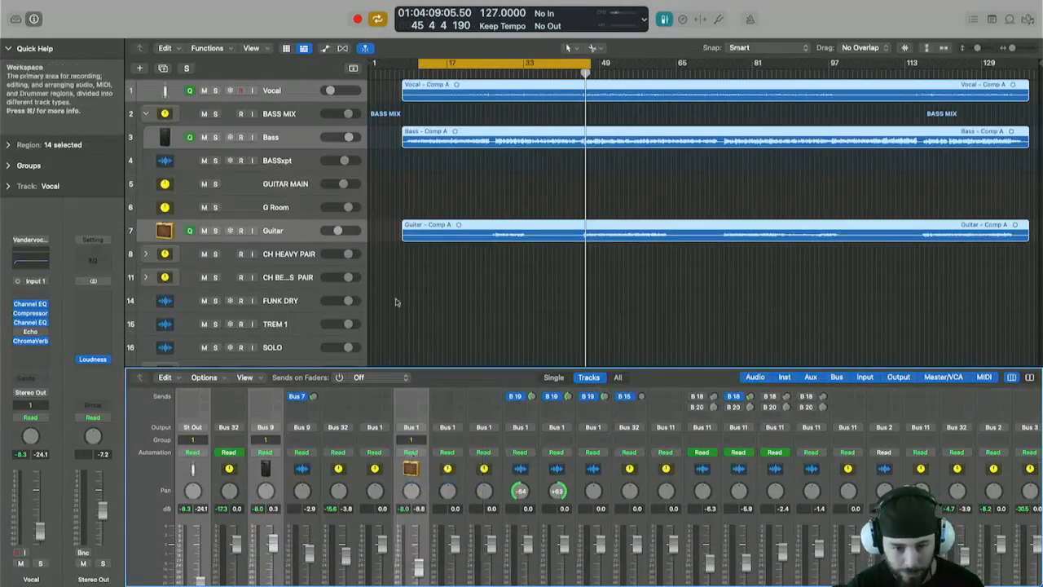
Zoom out to fit the whole project and close the Mixer.
left_click(437, 300)
key("z")
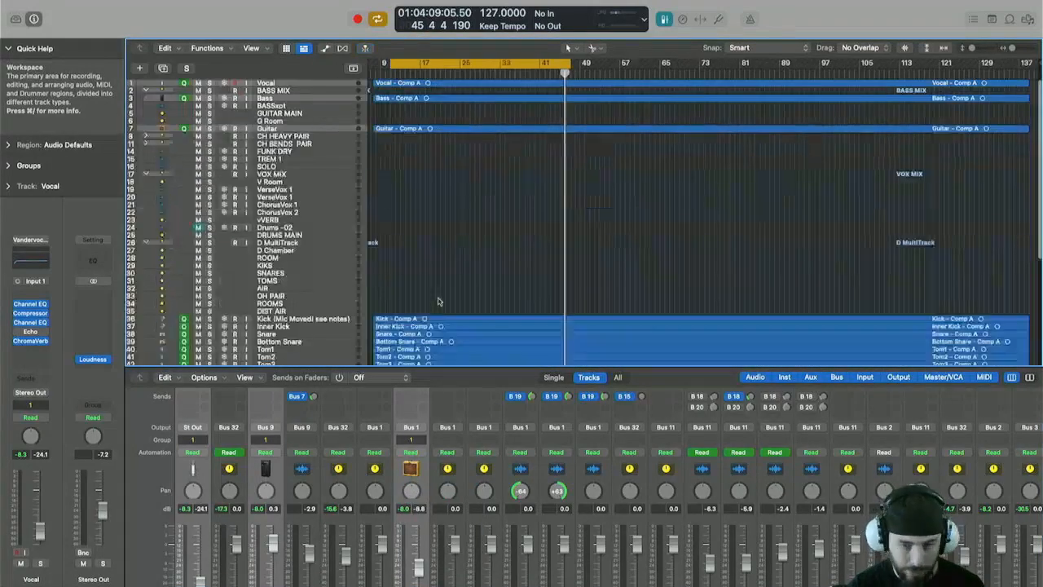
left_click(440, 326)
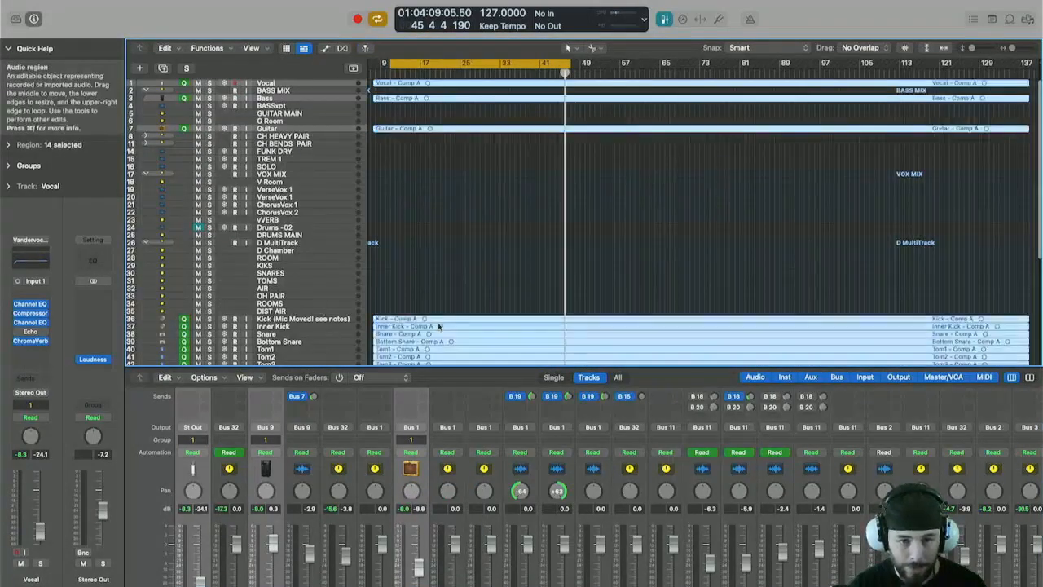
left_click(449, 165)
key("x")
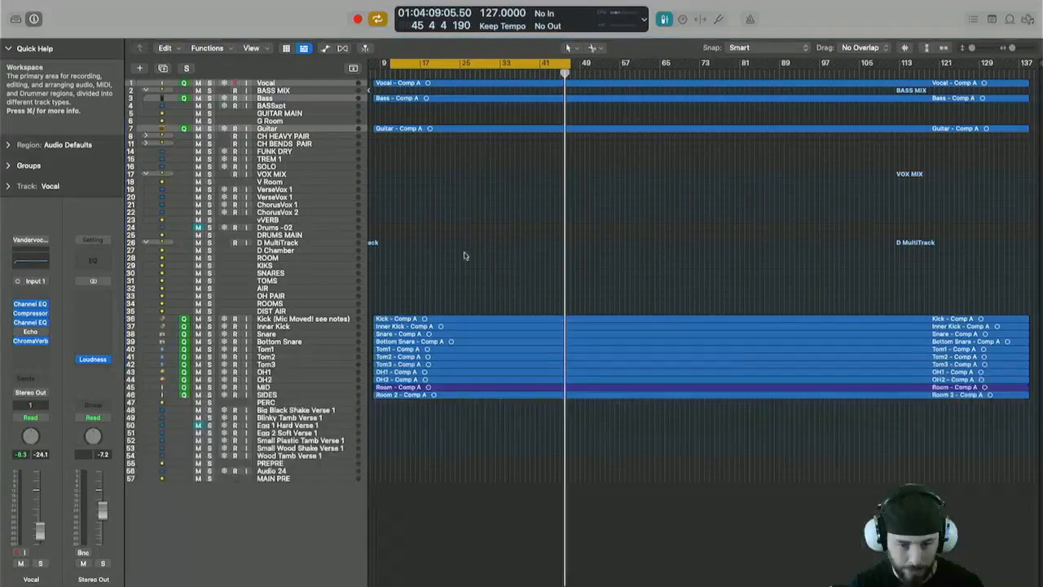
left_click(466, 348)
left_click(492, 250)
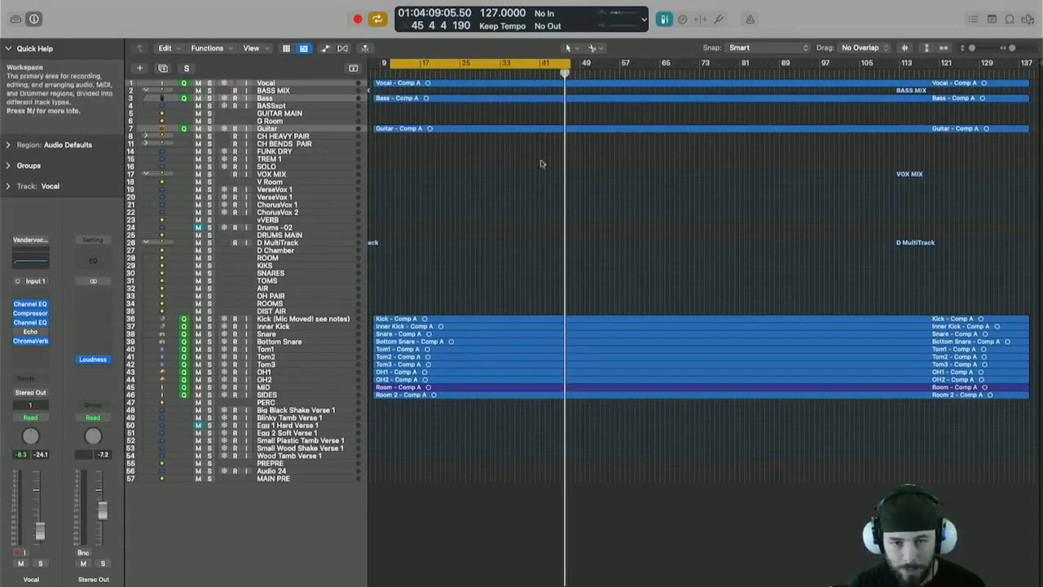
Select the grouped regions, zoom in vertically and start playback.
left_click(452, 84)
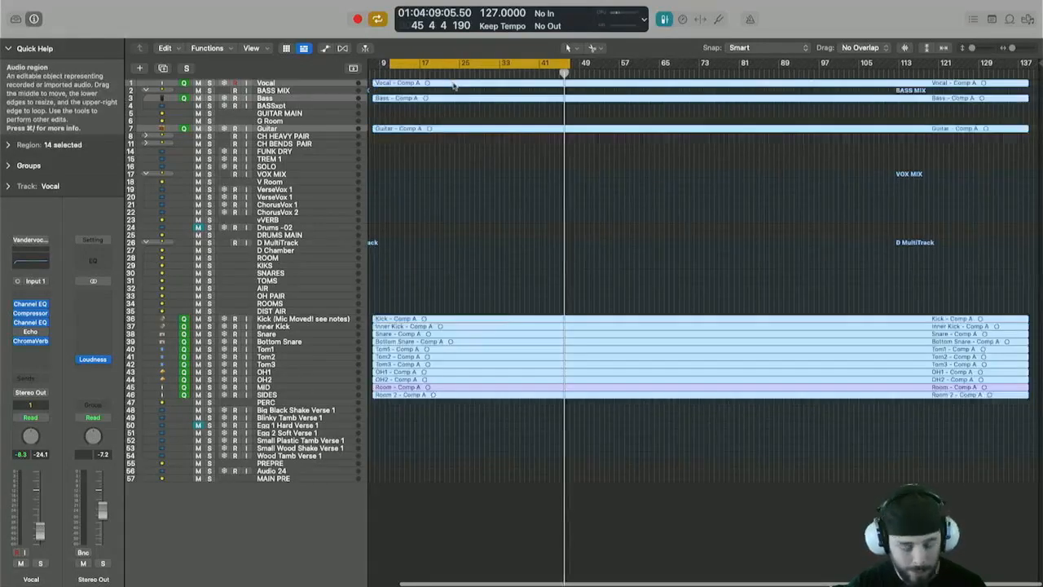
key("super+Down")
key("super+Down")
key("super+Down")
key("space")
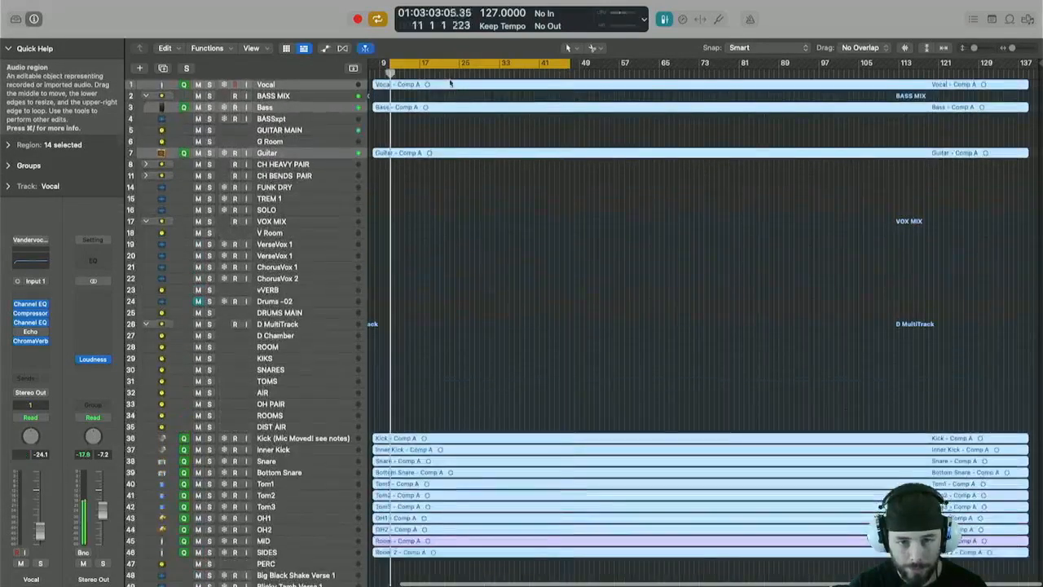
Zoom in on the song's opening bars and move the playhead to around bar 8 to listen.
key("super+Down")
key("super+Down")
key("super+Down")
key("super+Right")
key("super+Right")
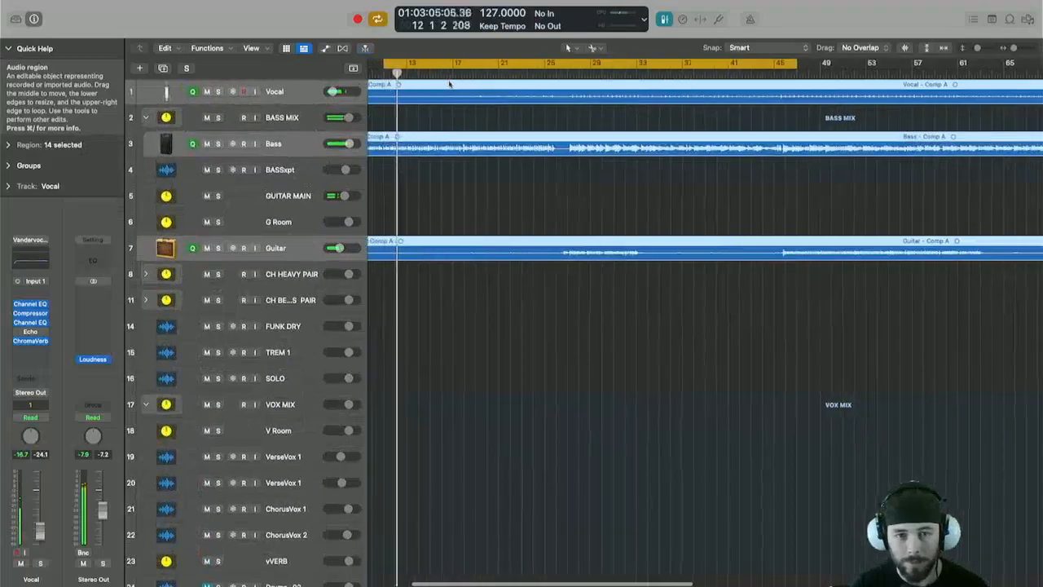
key("super+Down")
key("super+Down")
key("super+Down")
key("super+Right")
key("super+Right")
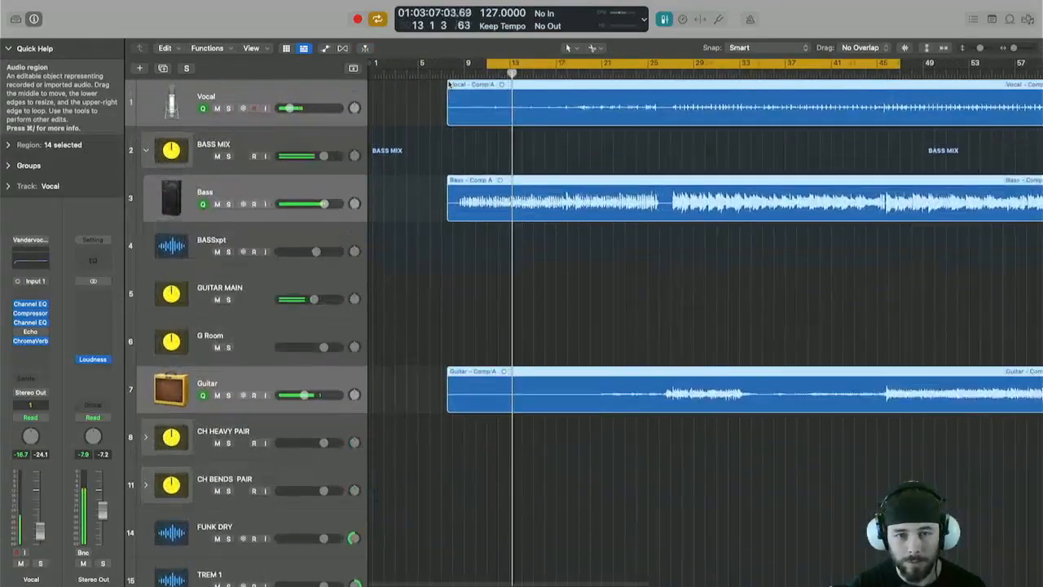
scroll(449, 84, "left", 3)
left_click(455, 72)
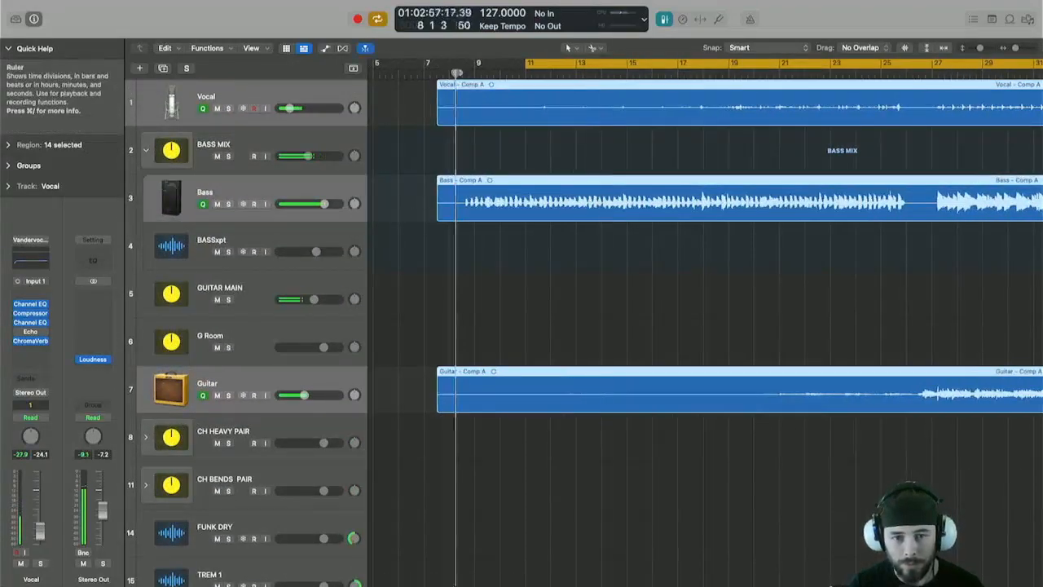
left_click(510, 249)
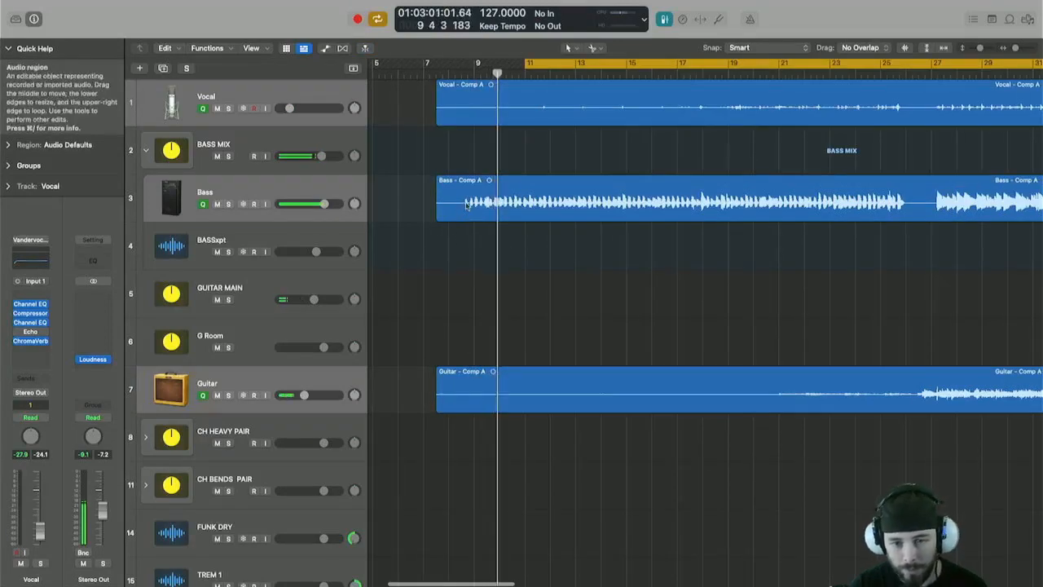
Select all regions and trim their start to just before the first bass note.
key("super+a")
scroll(455, 222, "up", 5)
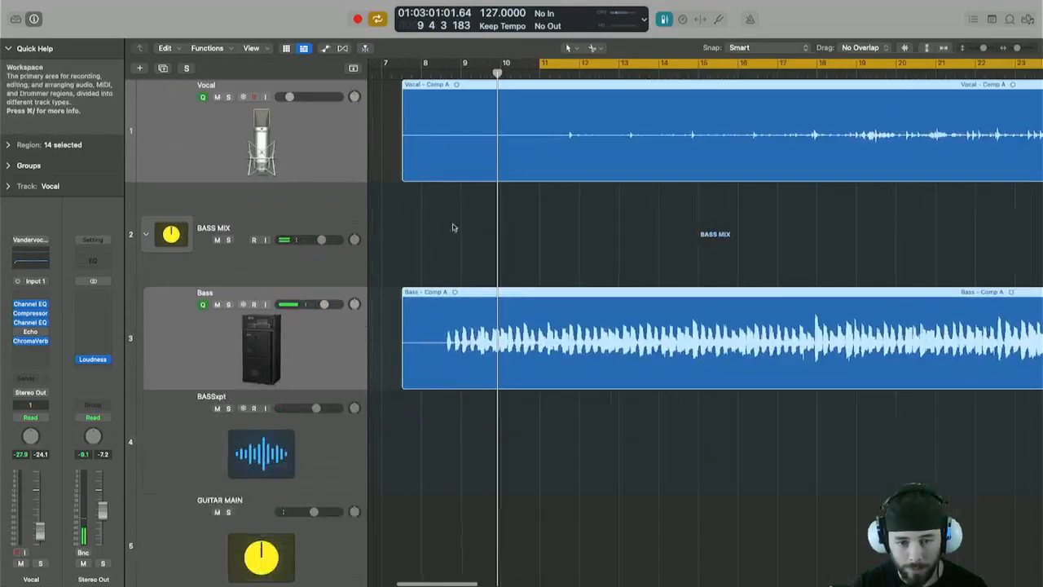
scroll(405, 382, "up", 3)
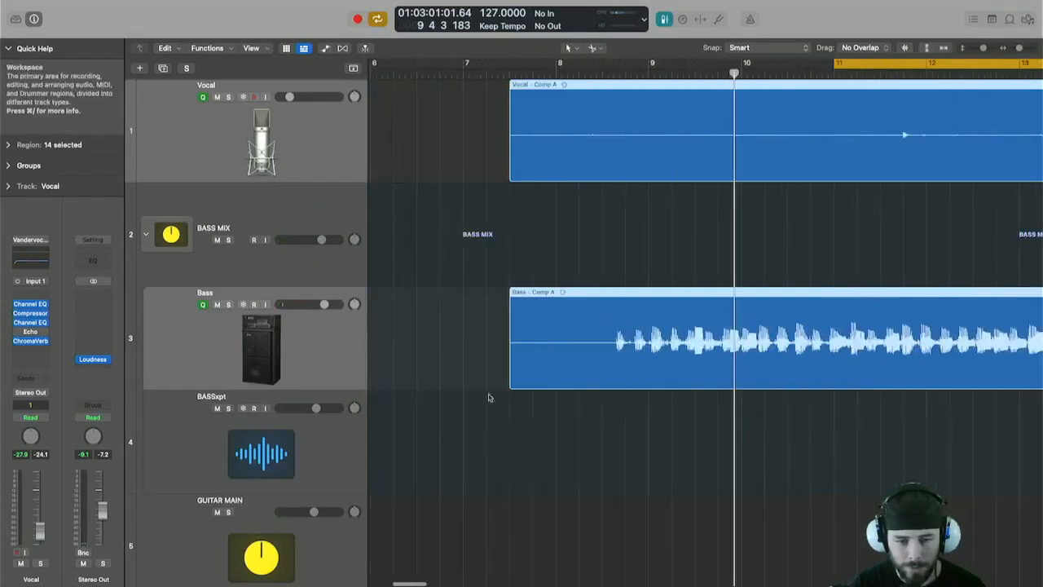
left_click_drag(509, 379, 615, 380)
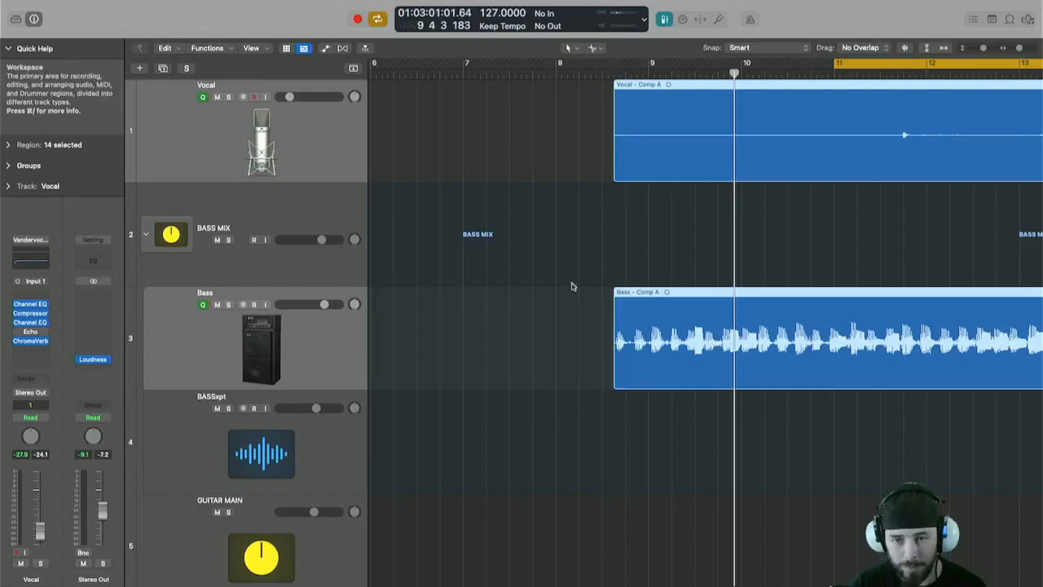
Move all selected regions later so they begin just before bar 9.
scroll(572, 284, "down", 3)
scroll(572, 284, "down", 6)
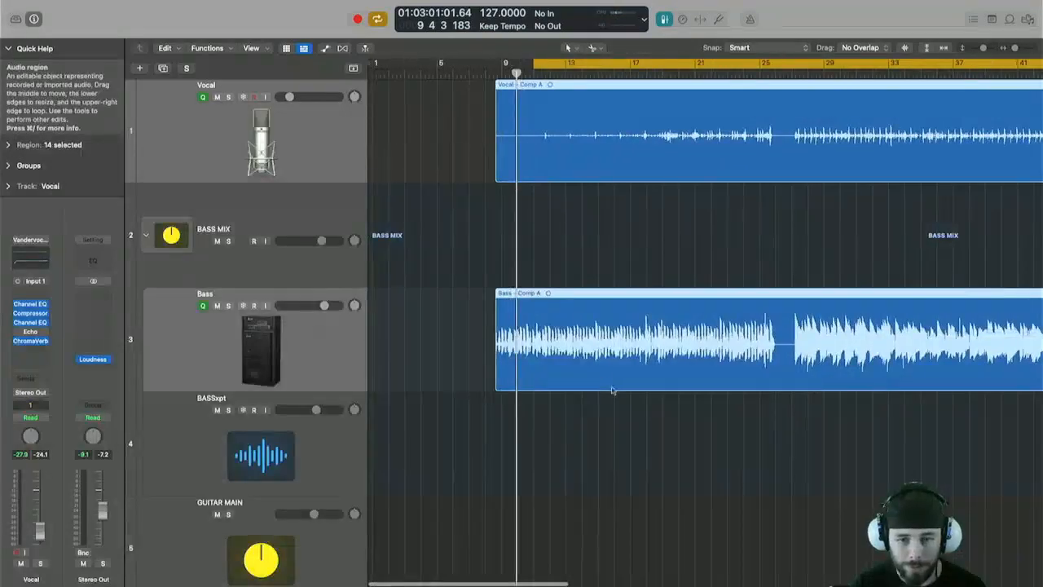
scroll(596, 371, "up", 6)
scroll(596, 371, "up", 4)
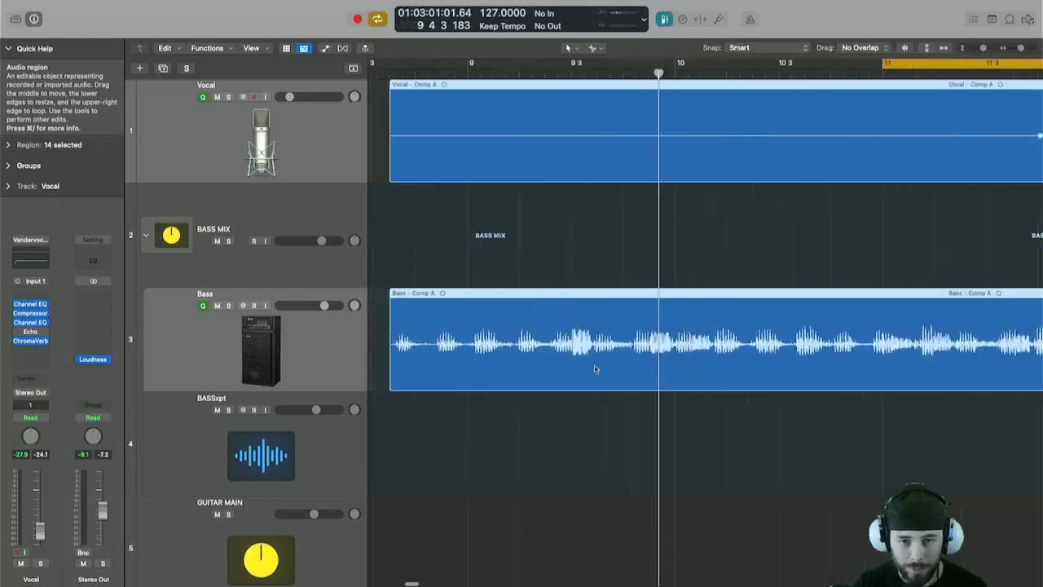
left_click_drag(568, 354, 636, 357)
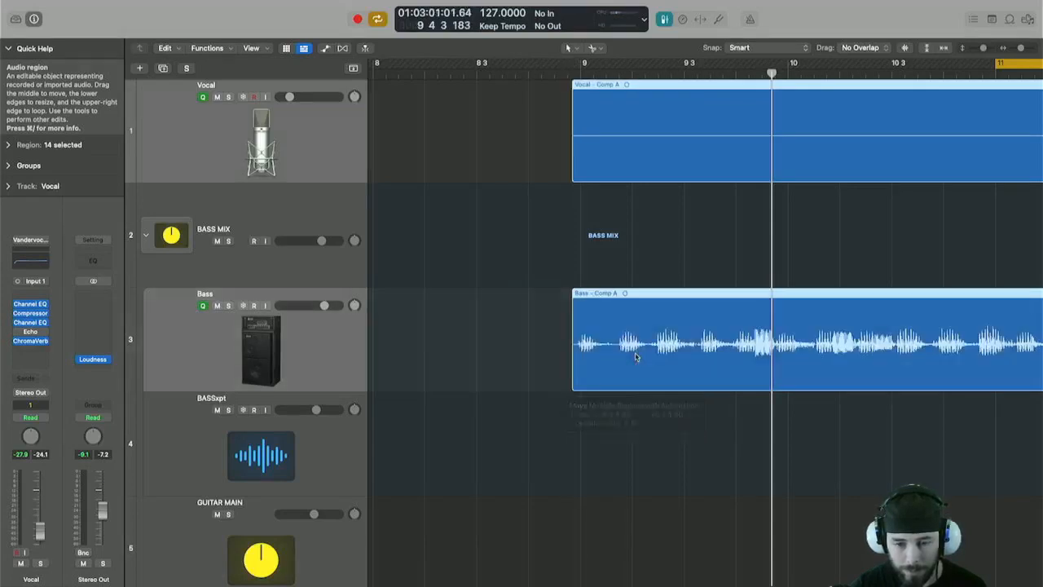
Deselect the regions, zoom out vertically and show the global tracks including Tempo and Beat Mapping.
left_click(559, 255)
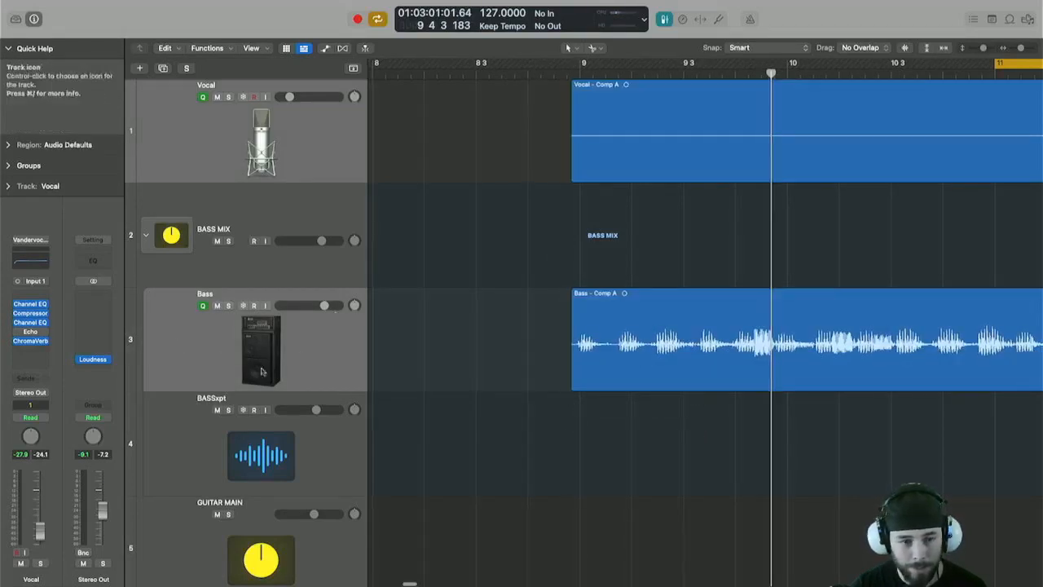
key("super+Up")
key("super+Up")
key("super+Up")
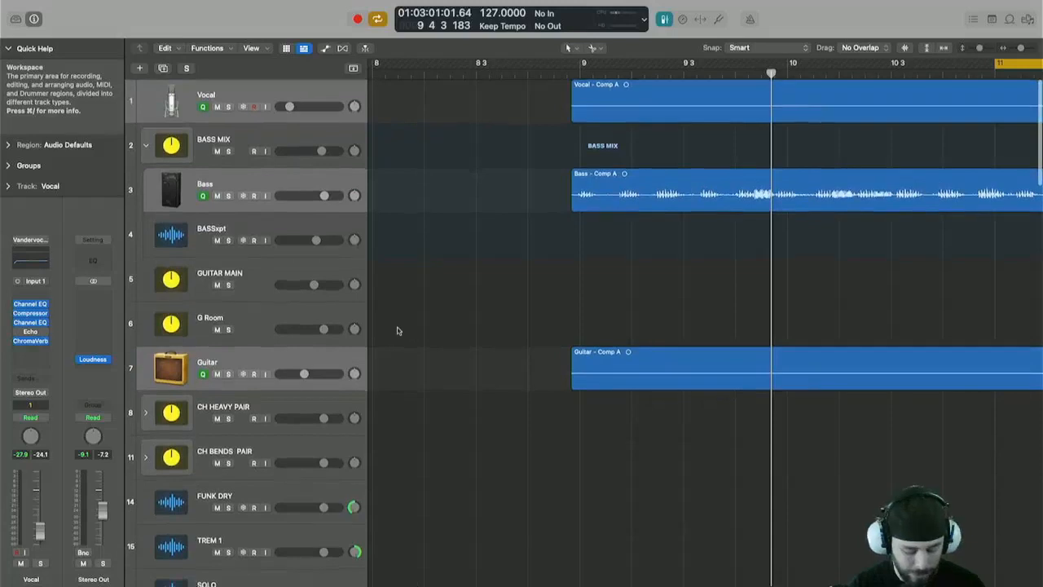
key("g")
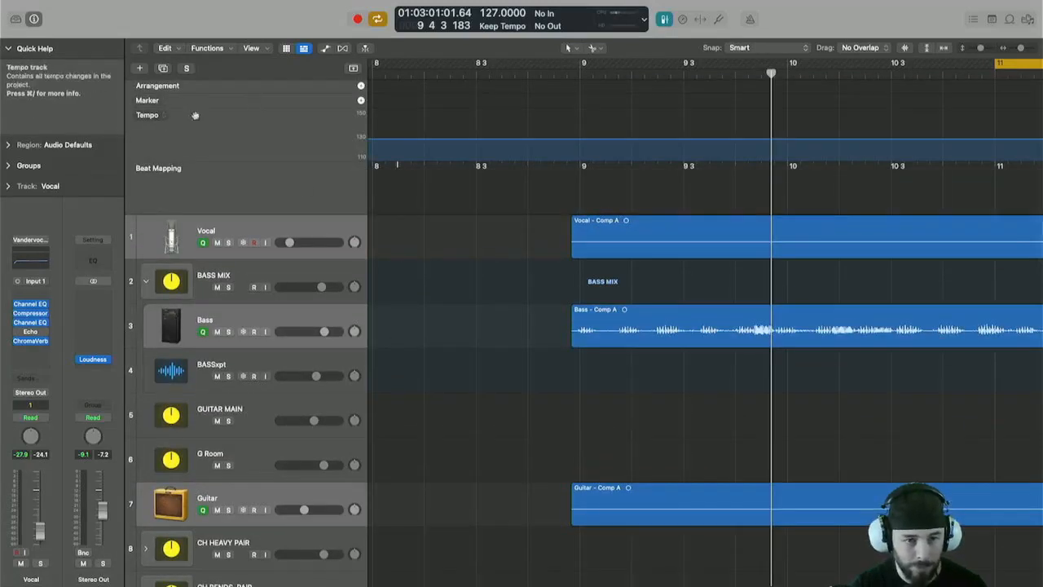
Inspect the global track options and toggle group clutch off.
right_click(255, 96)
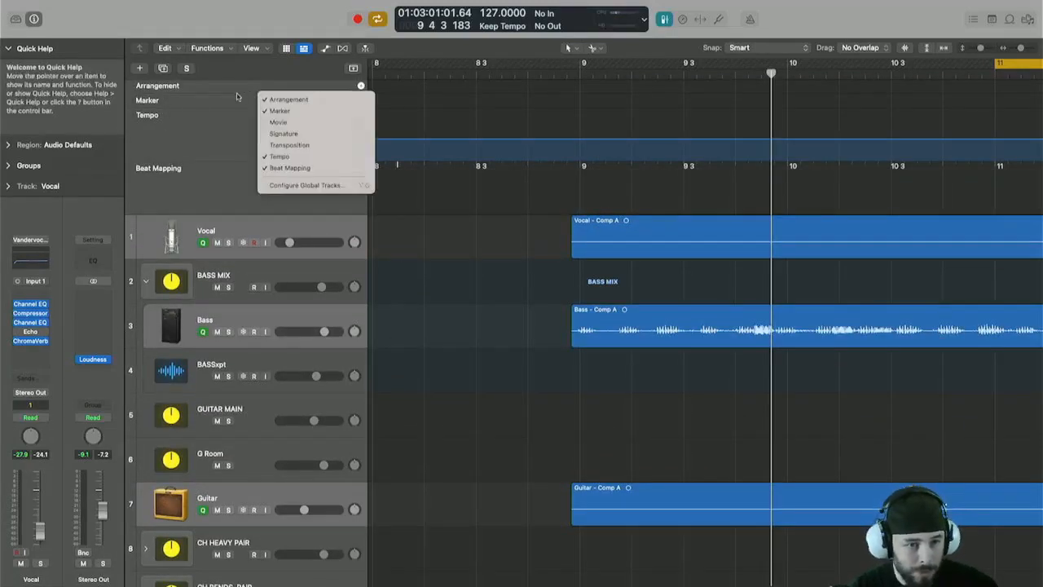
left_click(461, 269)
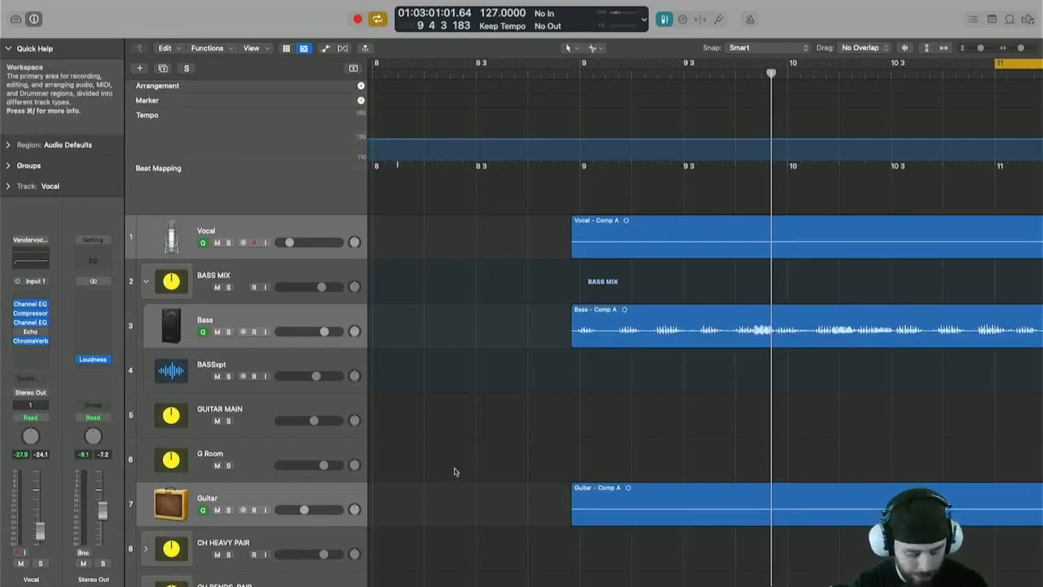
key("shift+g")
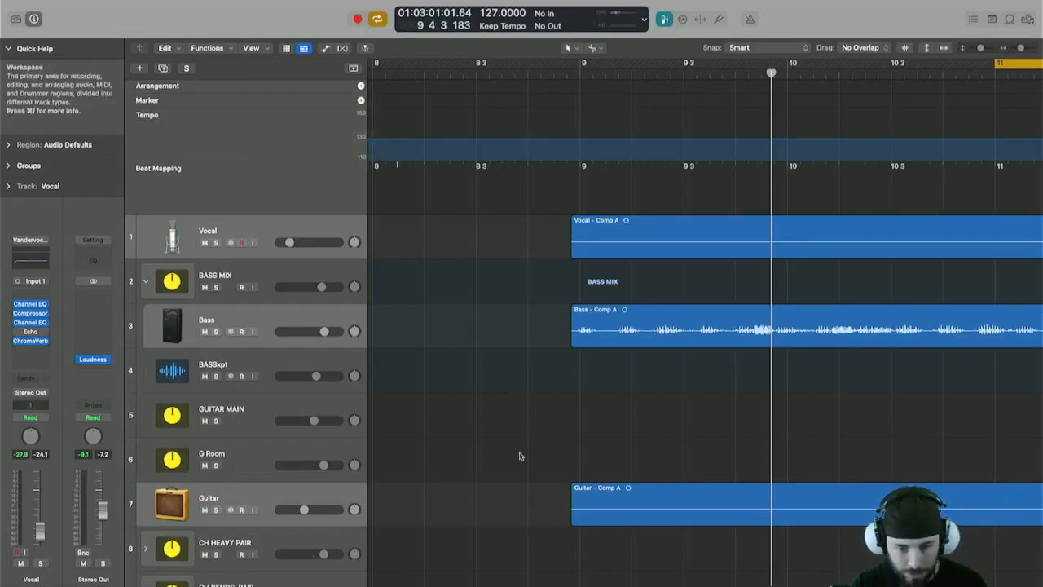
Select the Bass region on its own to display it in the Beat Mapping track.
left_click(690, 506)
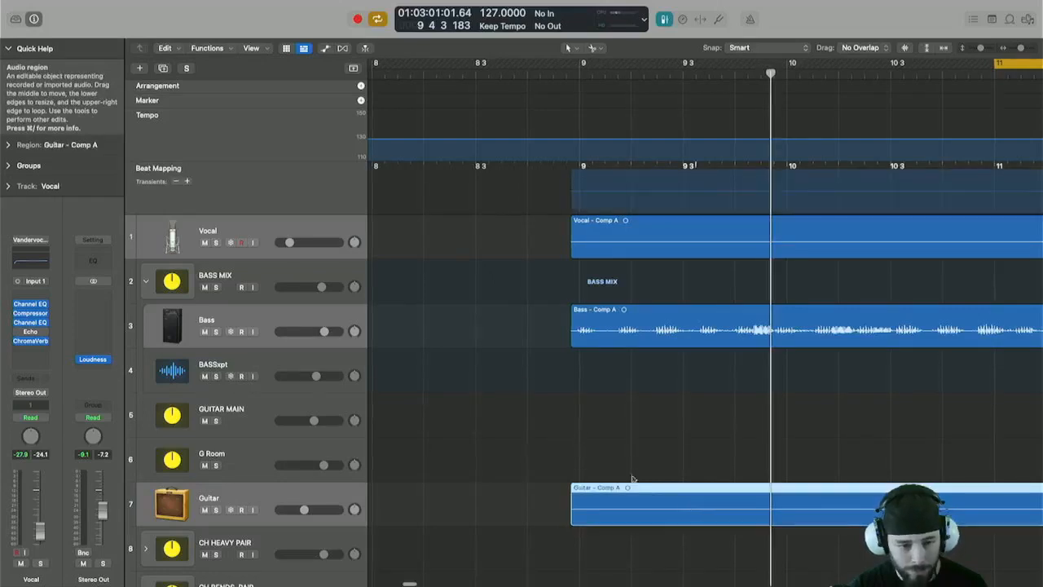
left_click(617, 323)
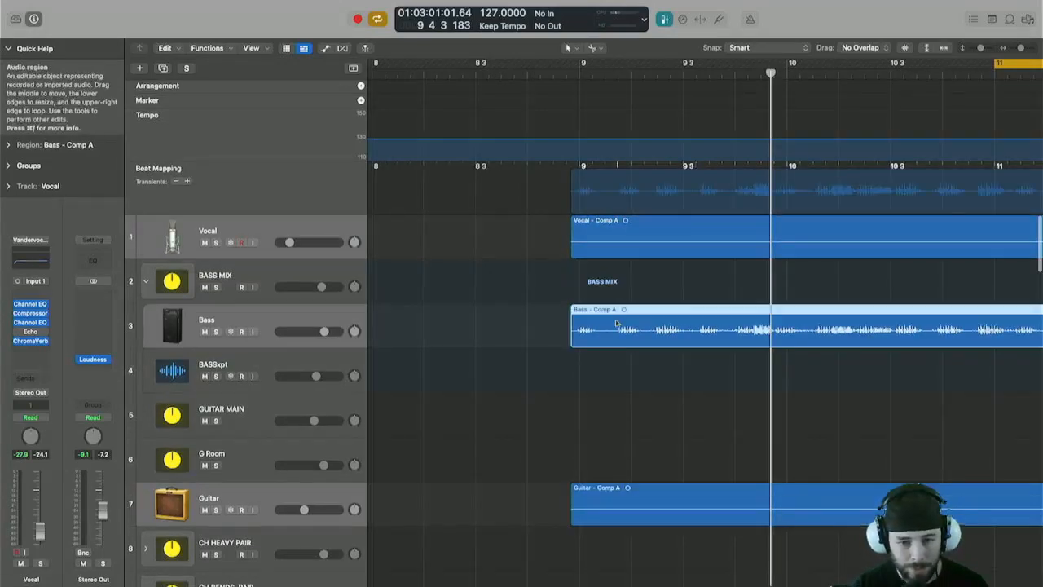
scroll(617, 323, "down", 4)
scroll(617, 324, "down", 6)
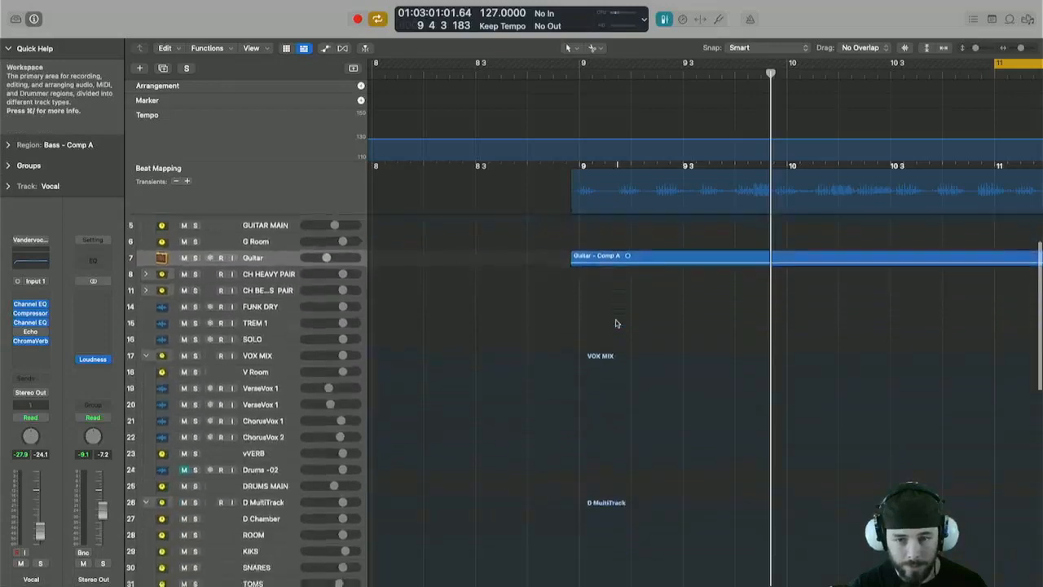
Add the Inner Kick and Snare regions to the selection and analyze their transients in the Beat Mapping track.
scroll(617, 323, "down", 5)
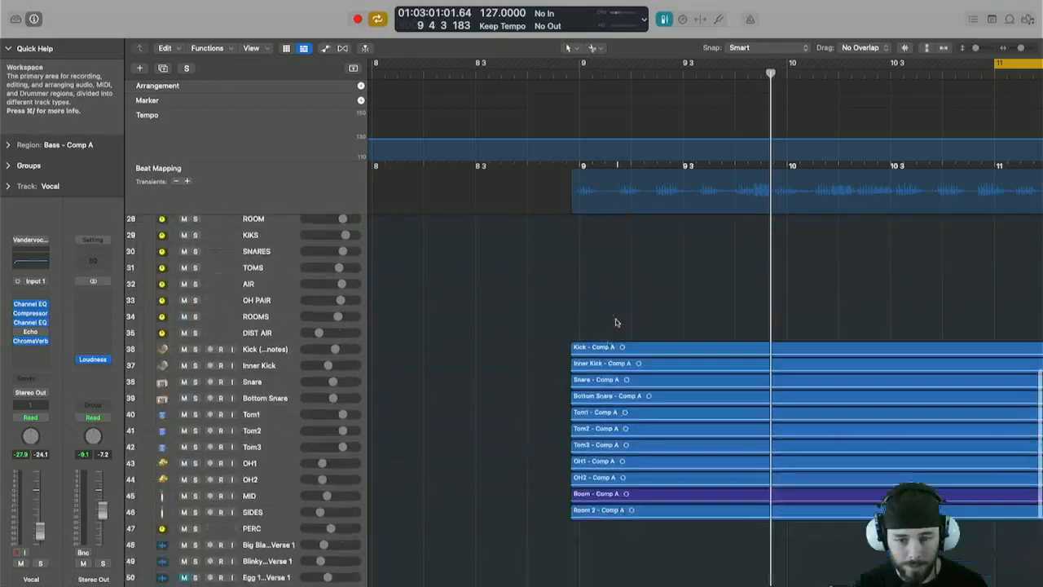
left_click(613, 366, "shift")
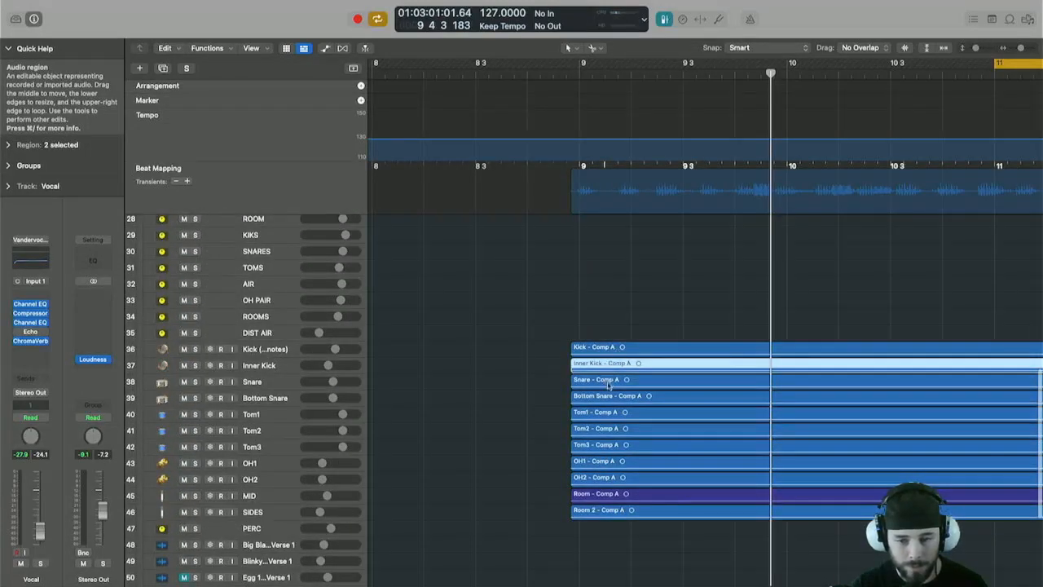
left_click(617, 380, "shift")
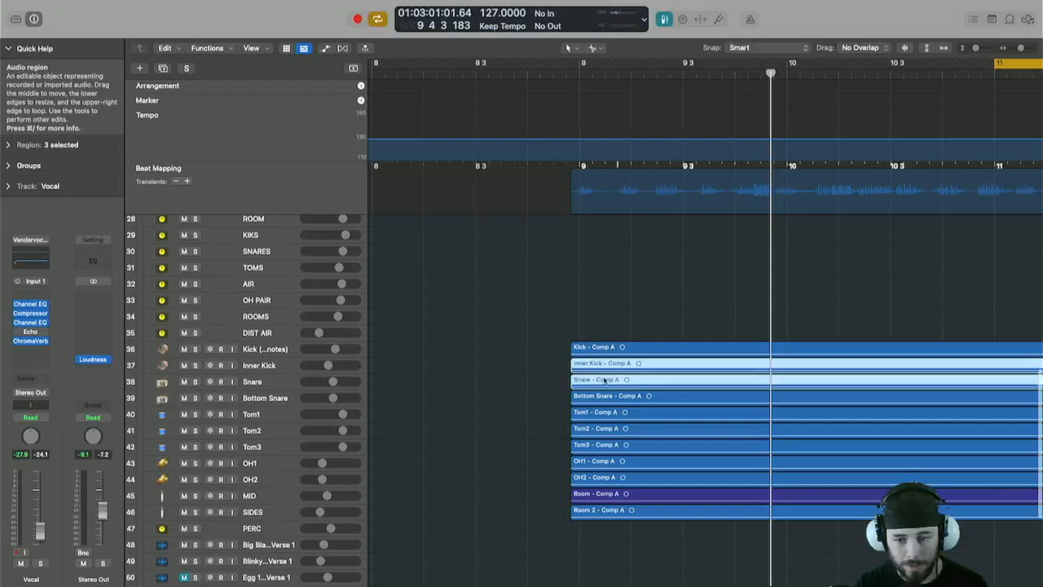
scroll(584, 373, "up", 10)
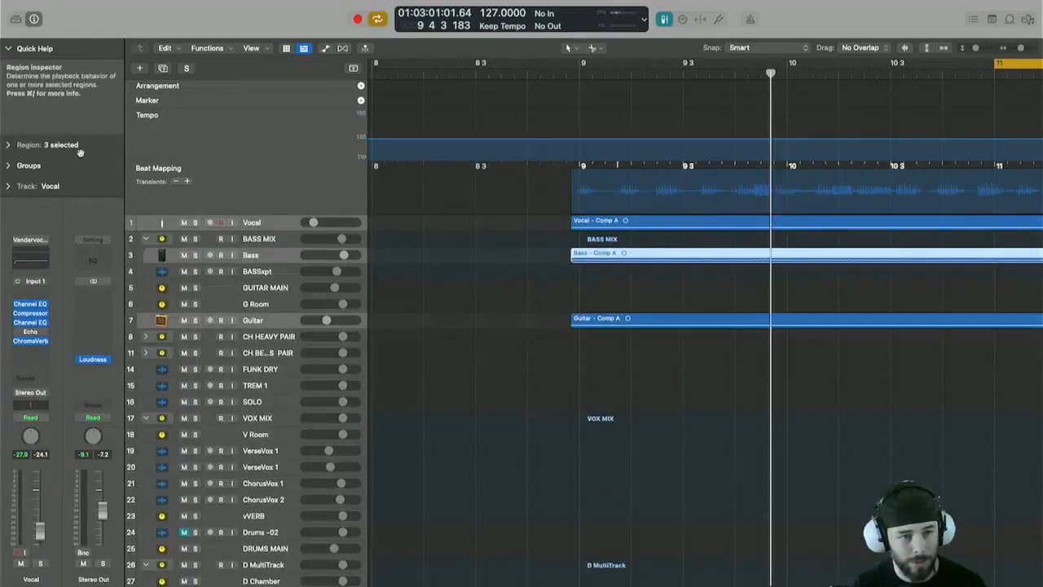
left_click(159, 167)
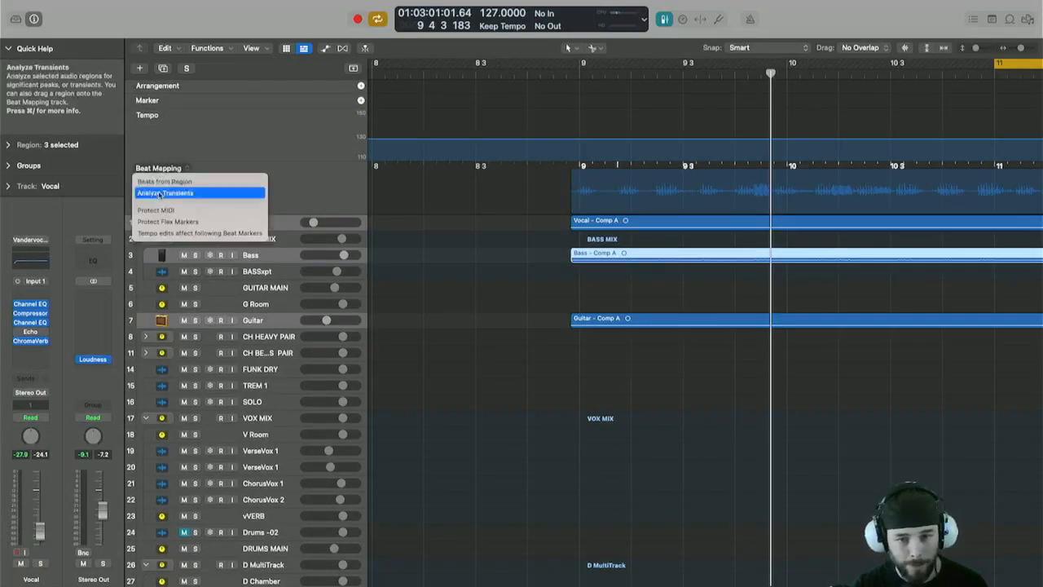
left_click(160, 193)
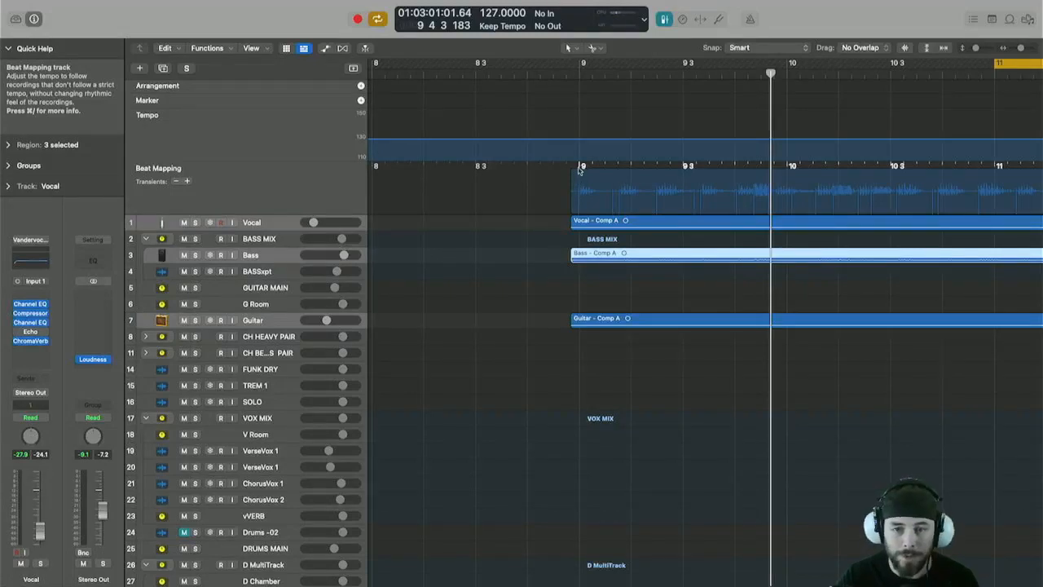
Map bar 9 to the first transient and play back from bar 9.
left_click_drag(580, 170, 578, 203)
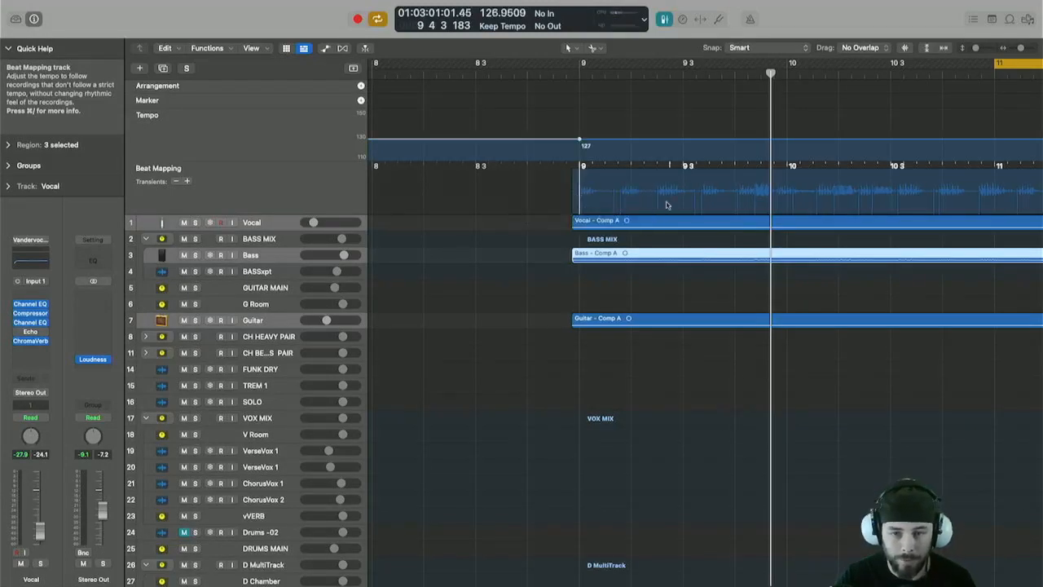
scroll(667, 205, "down", 4)
scroll(666, 204, "down", 3)
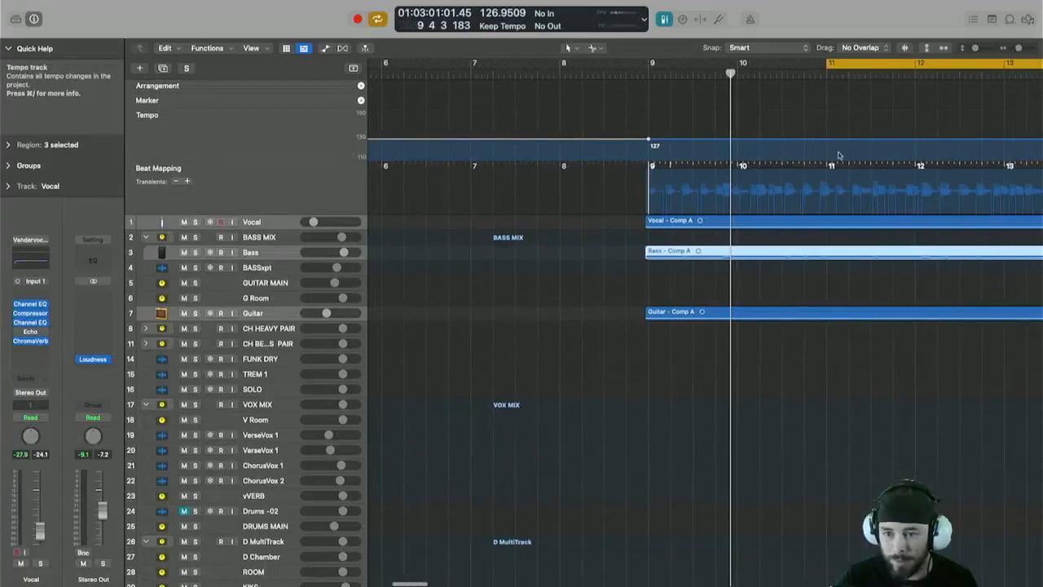
scroll(820, 177, "up", 3)
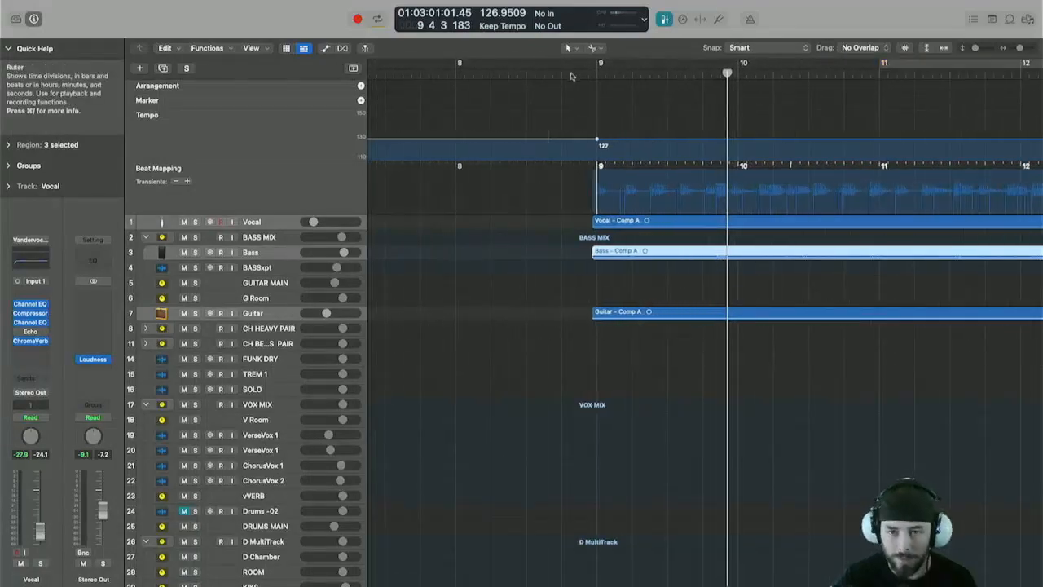
left_click(595, 75)
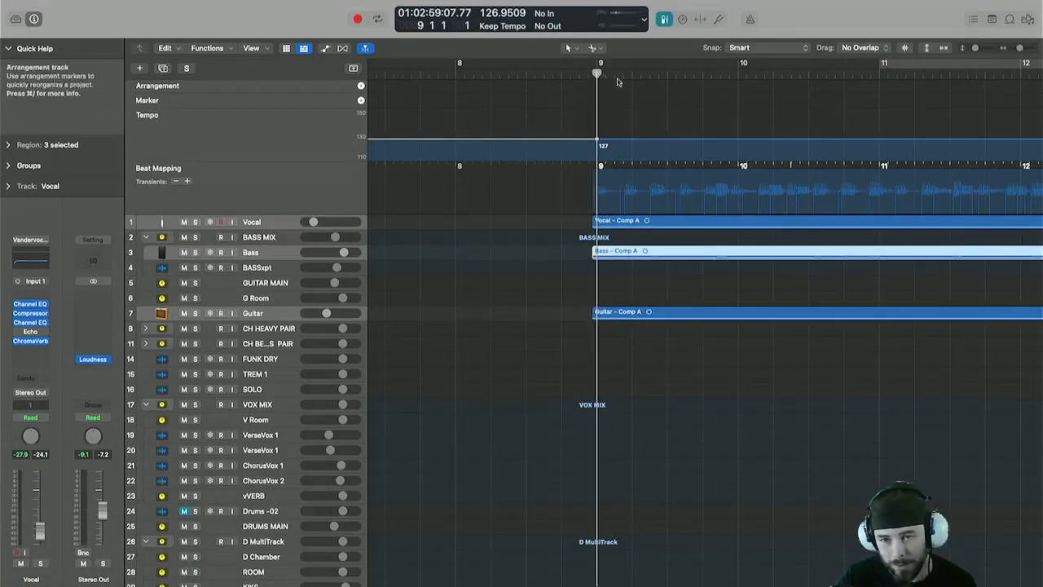
key("space")
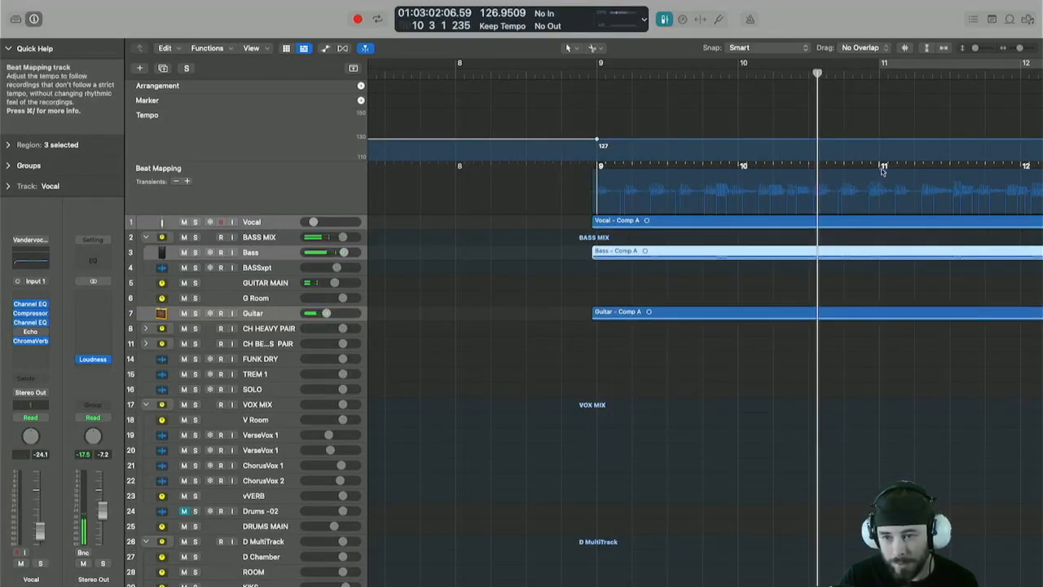
Map bar 11 to a later transient, then delete the resulting tempo changes.
left_click_drag(881, 170, 815, 198)
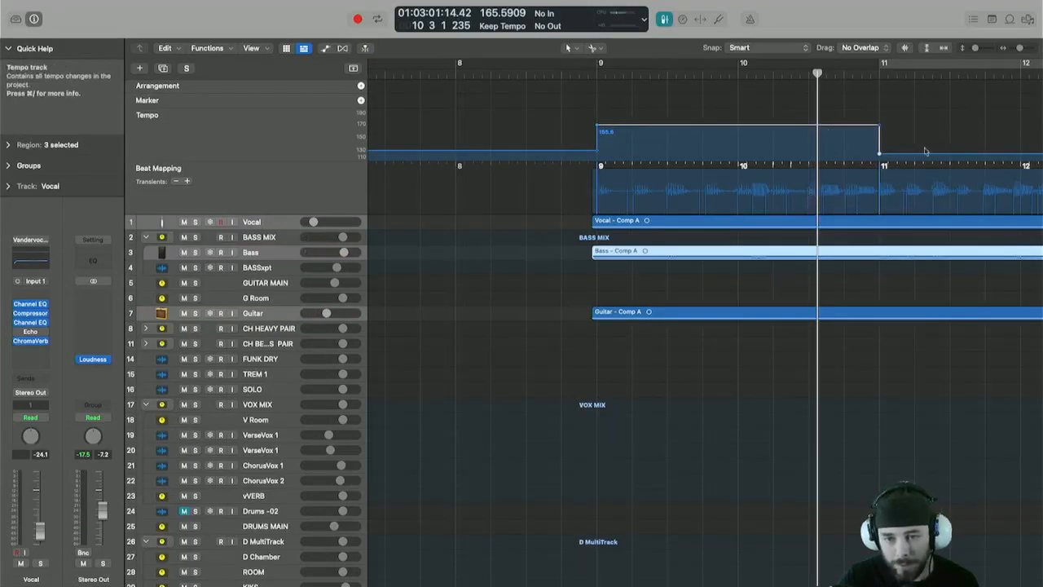
double_click(880, 154)
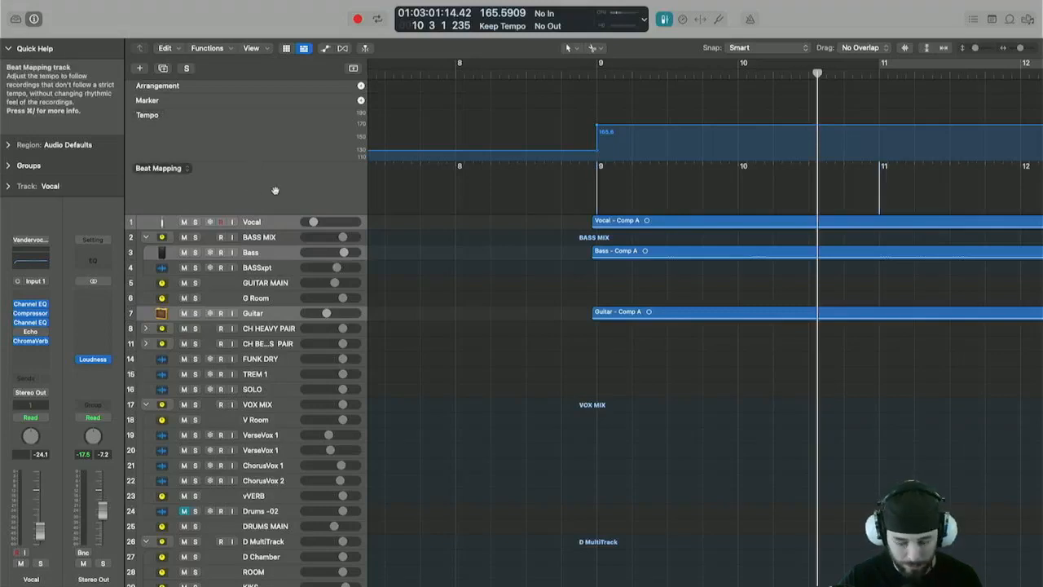
key("Delete")
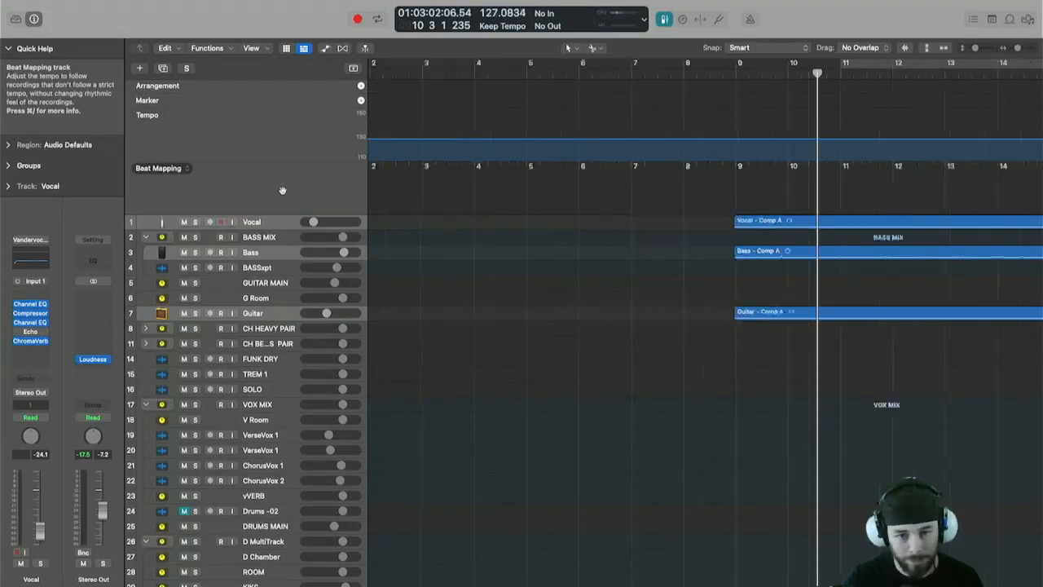
Zoom out to the whole project and raise the starting tempo to about 165 bpm.
key("z")
left_click_drag(372, 140, 370, 101)
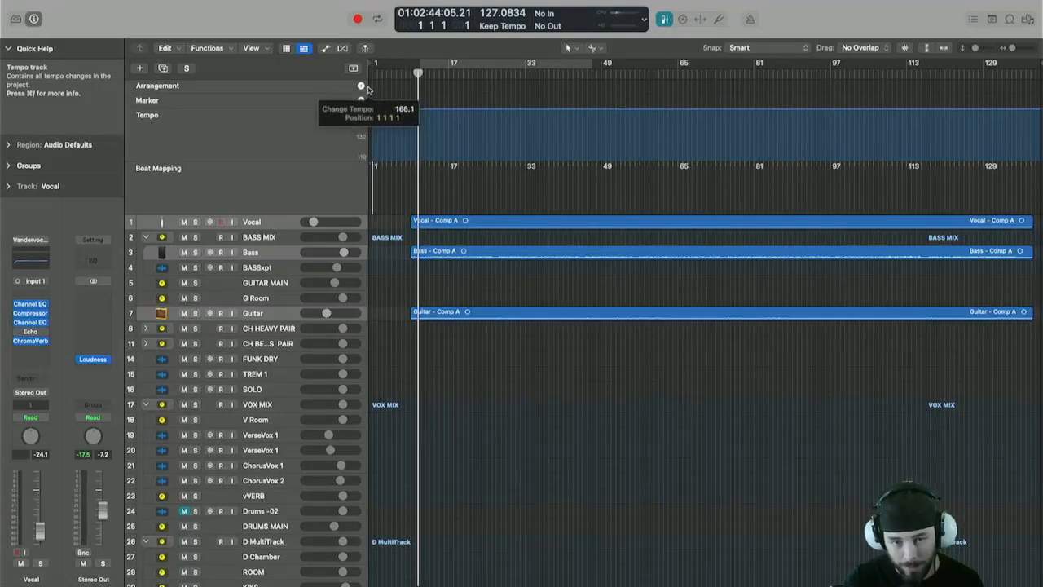
left_click_drag(367, 90, 369, 88)
key("z")
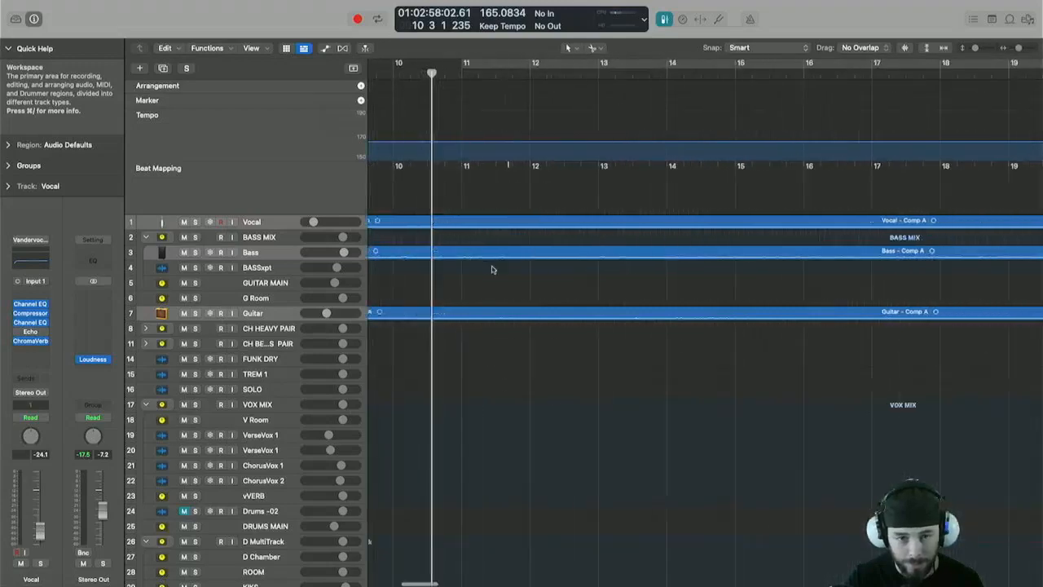
Select the Bass region alone and map bars 9 and 11 to its transients in the Beat Mapping track.
scroll(489, 270, "up", 8)
scroll(484, 272, "left", 4)
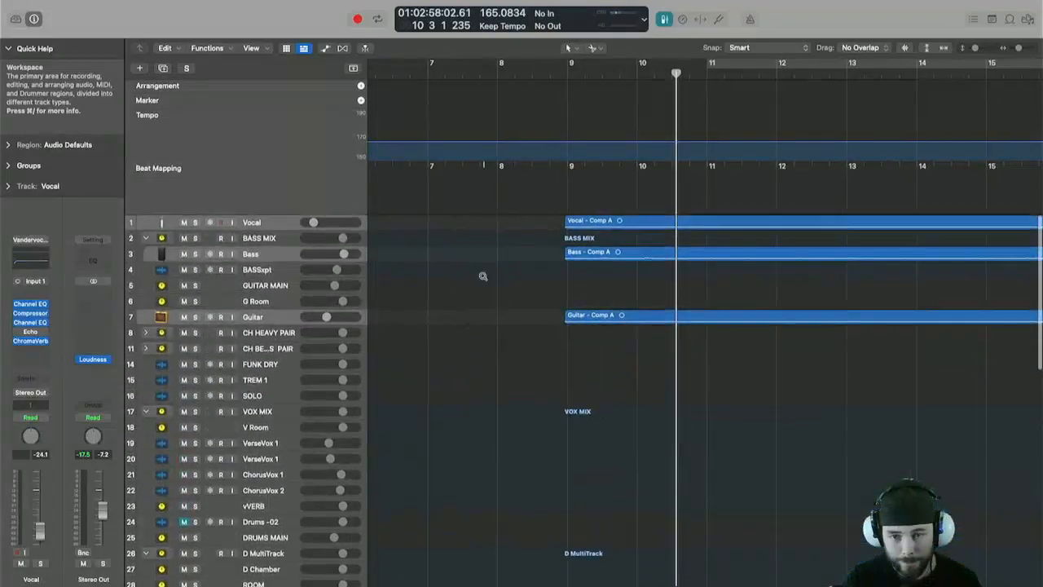
scroll(482, 276, "up", 2)
scroll(483, 276, "up", 2)
scroll(484, 275, "up", 3)
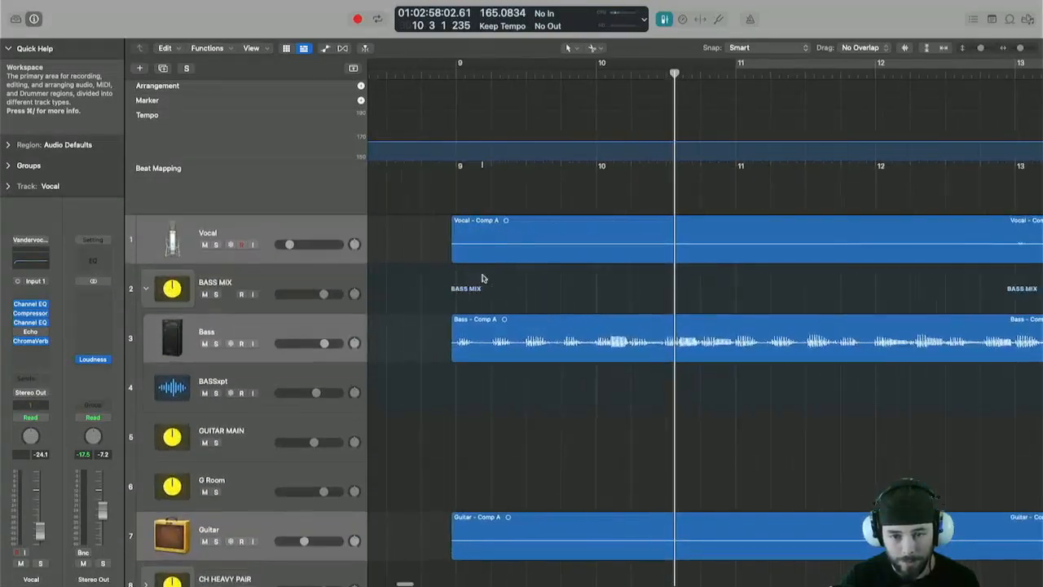
left_click(484, 345)
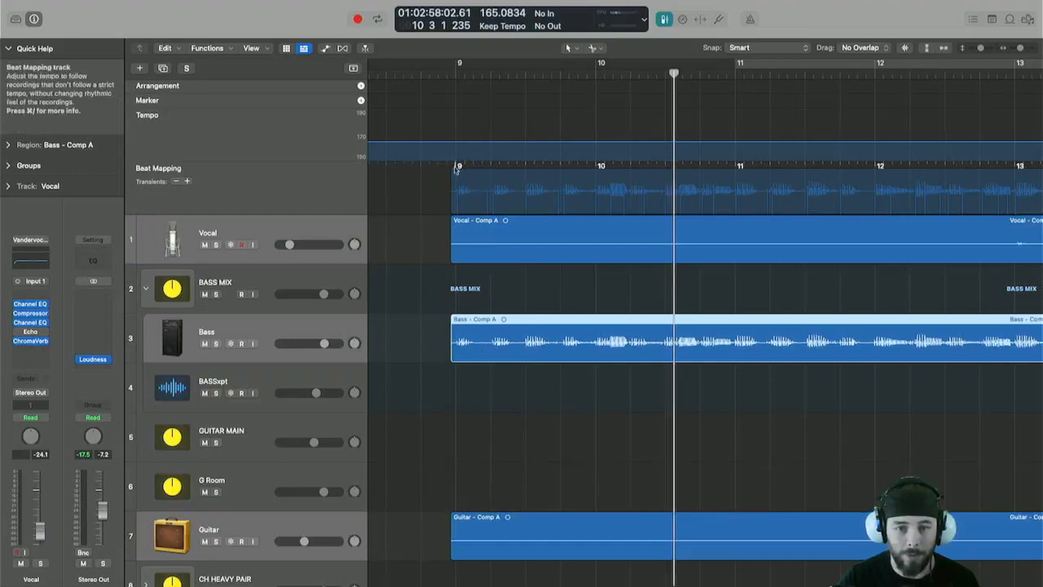
left_click_drag(458, 212, 458, 211)
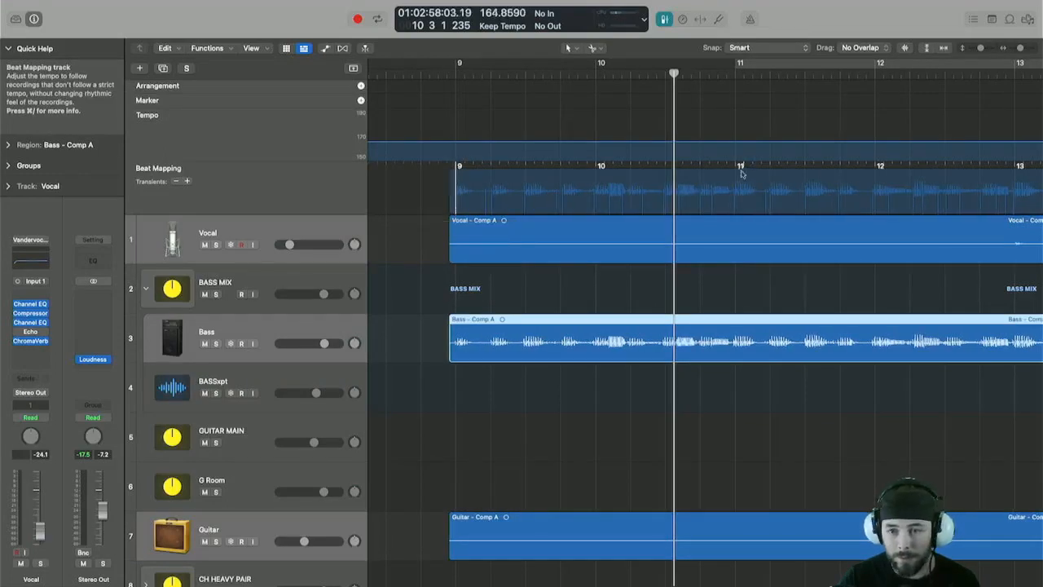
left_click_drag(736, 175, 735, 207)
Play back the mapped section to check the bass against the beat grid.
key("super+Left")
key("super+Left")
key("super+Left")
key("super+Left")
key("super+Left")
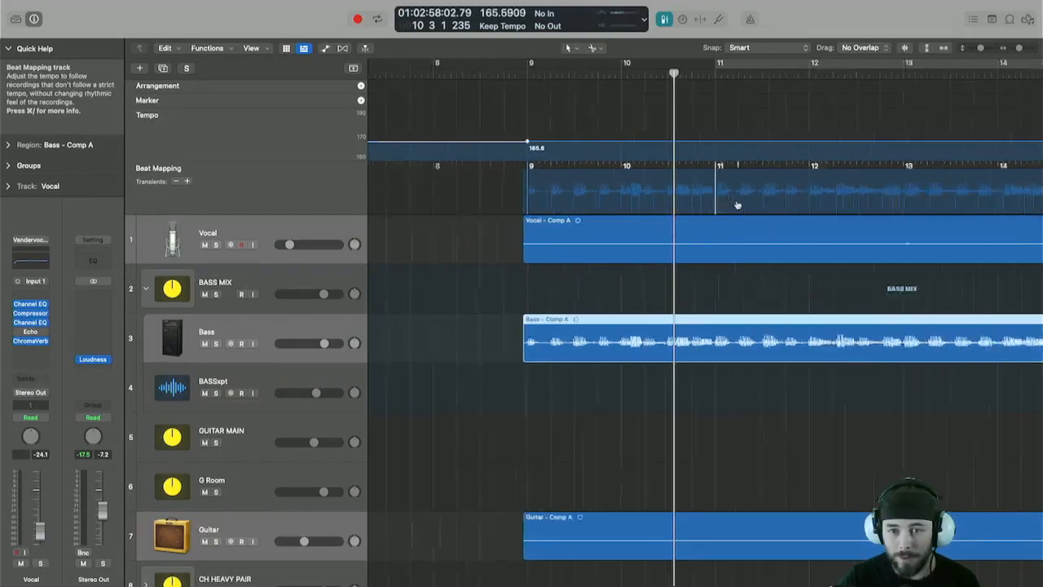
key("super+Left")
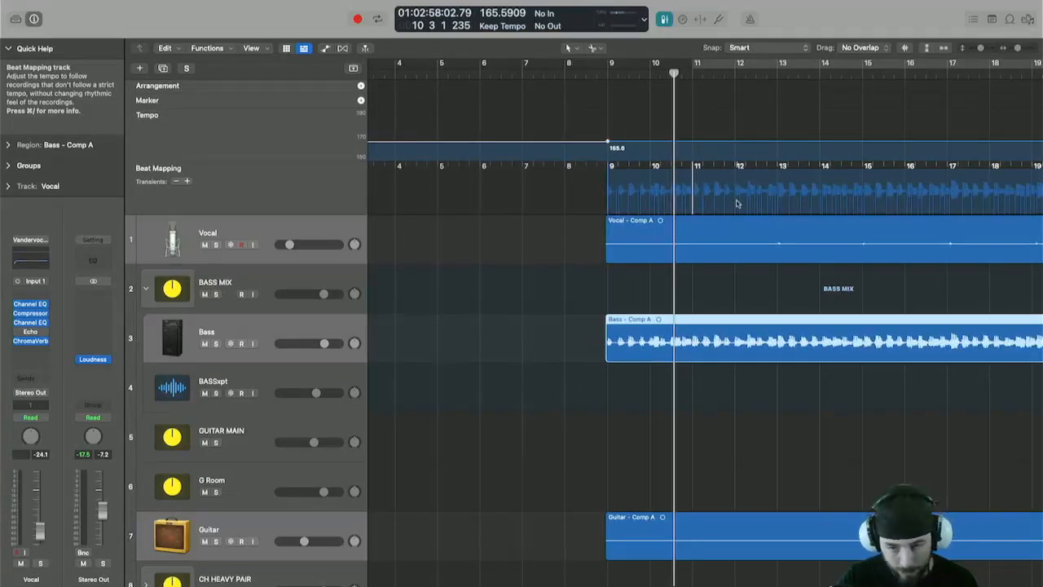
key("space")
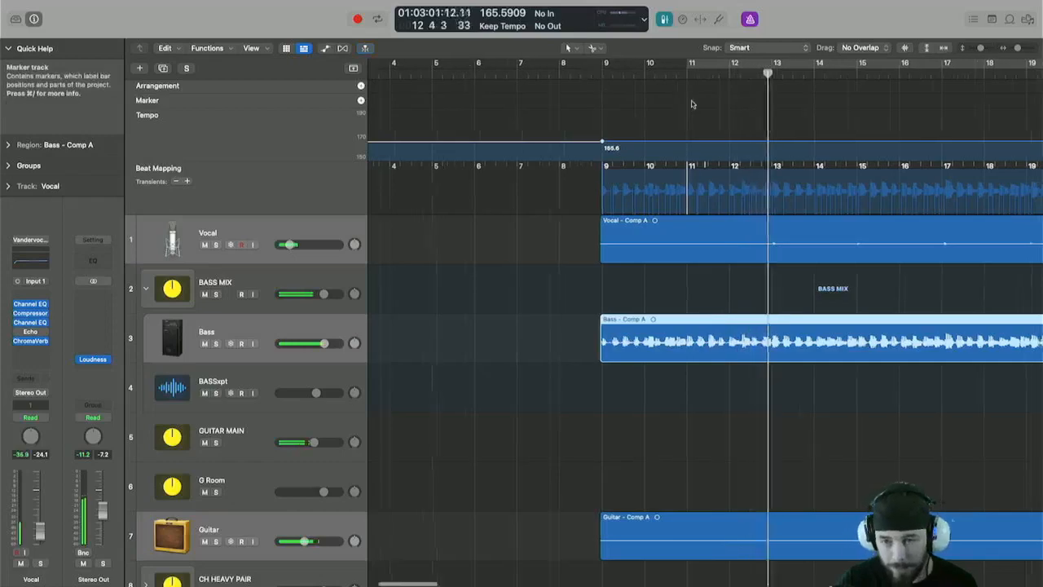
scroll(516, 230, "right", 10)
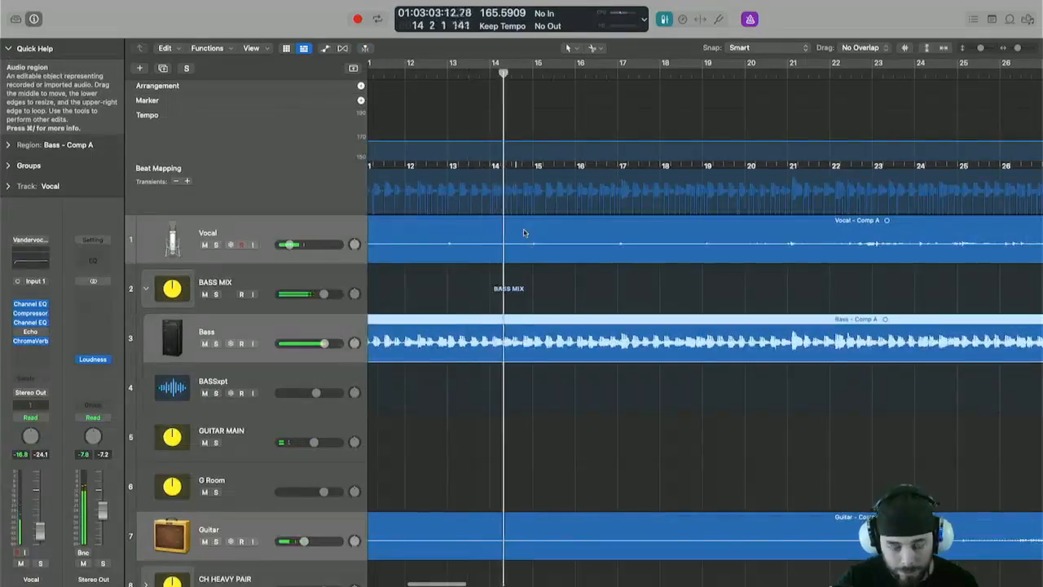
scroll(526, 232, "up", 5)
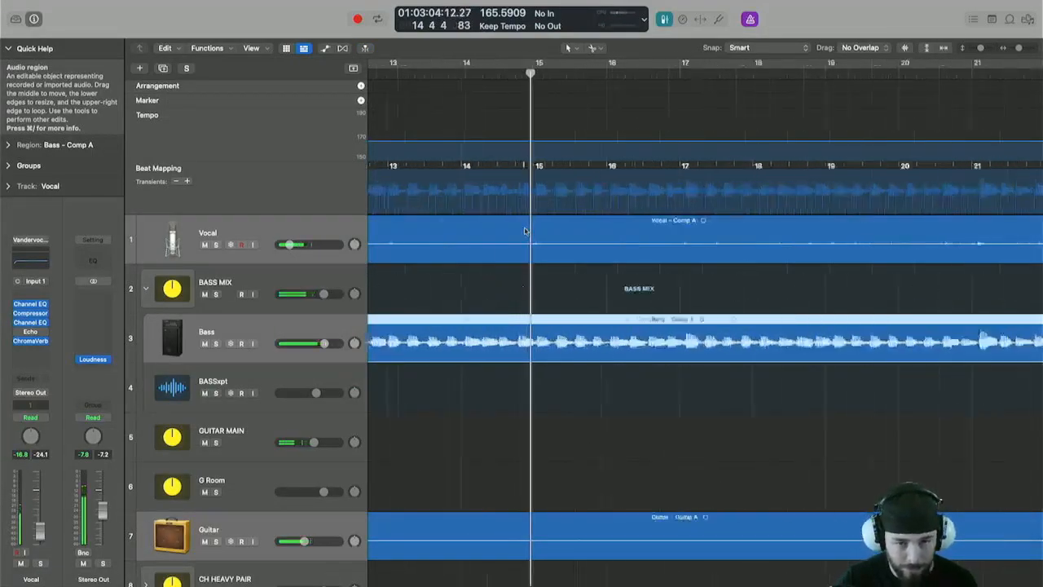
scroll(525, 232, "left", 10)
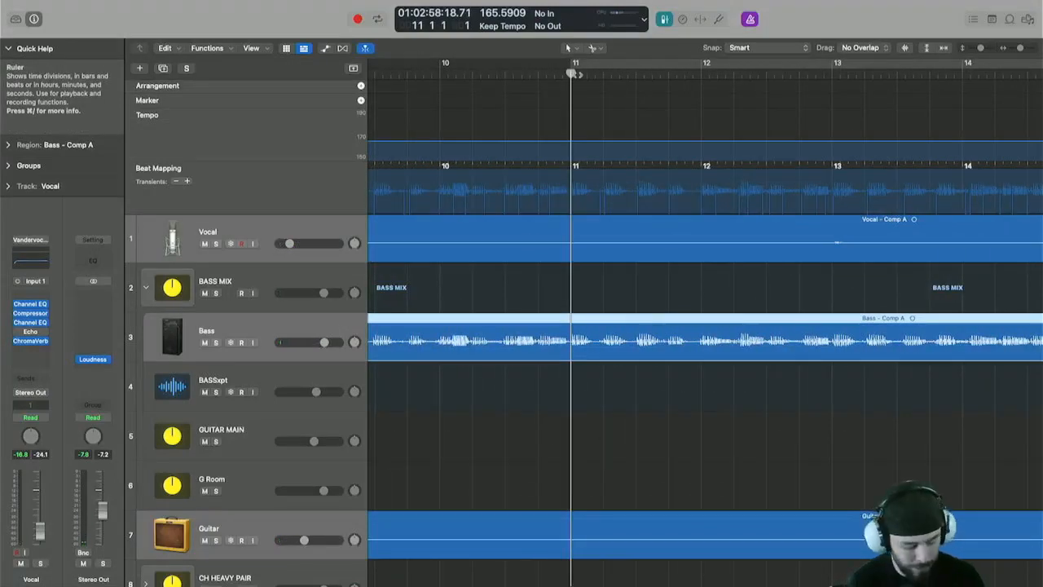
Map the beat at bar 14 to the matching bass transient.
key("super+Left")
key("super+Left")
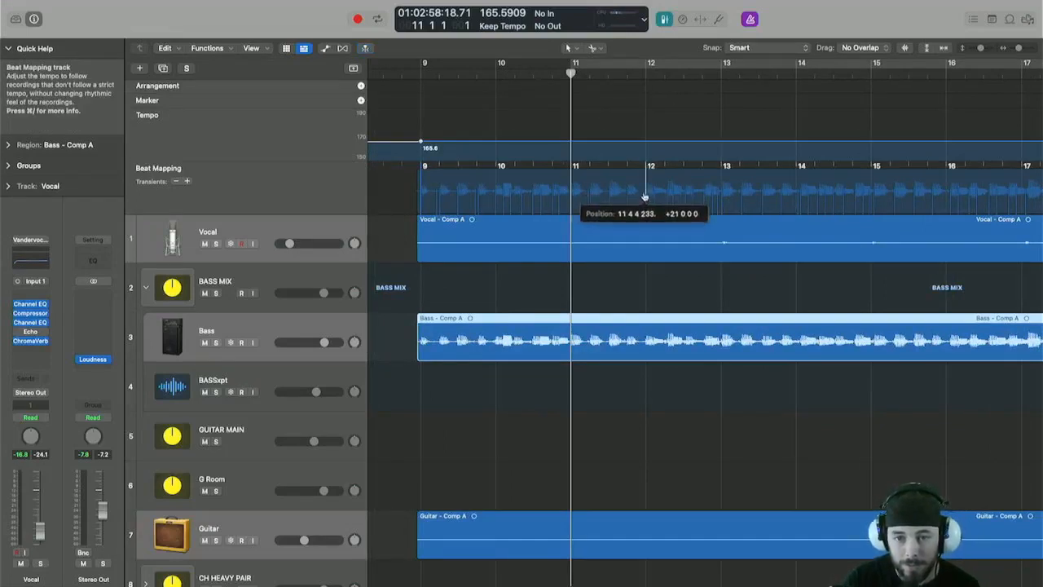
left_click_drag(644, 197, 643, 196)
scroll(688, 191, "right", 3)
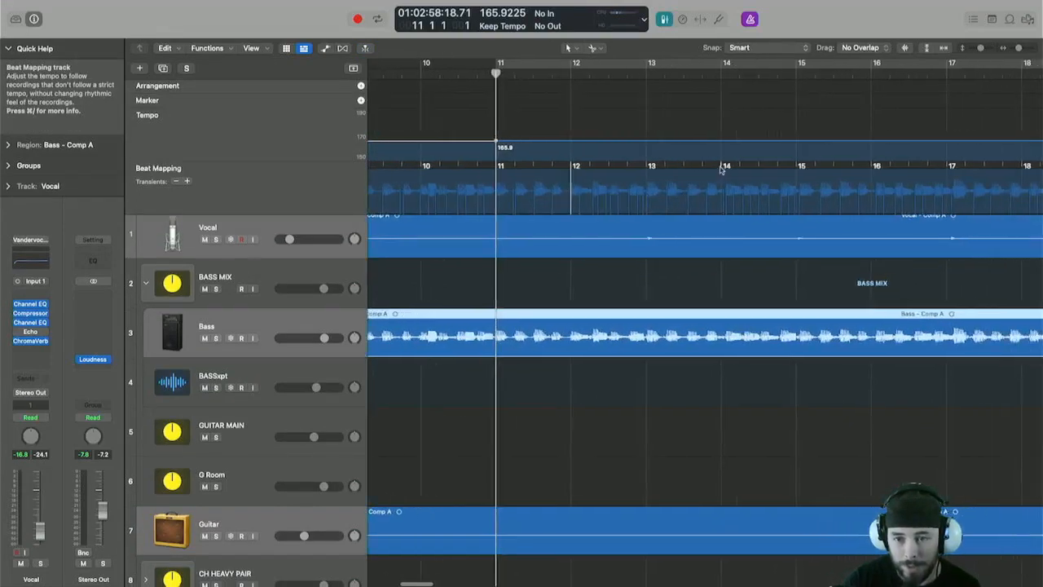
left_click_drag(722, 171, 725, 175)
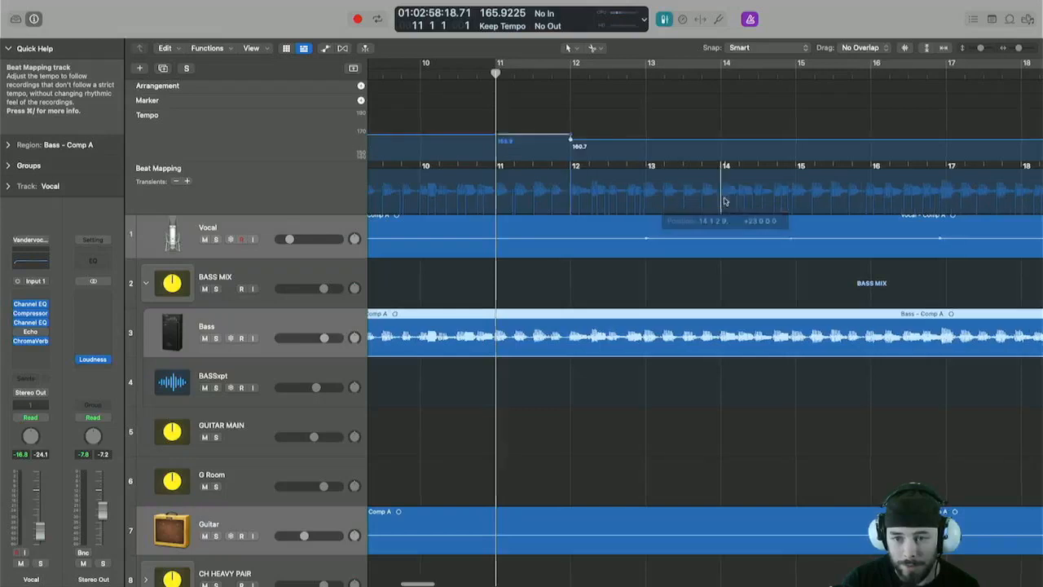
Play back the section around bars 13 to 16 to check the tempo mapping.
scroll(729, 180, "right", 3)
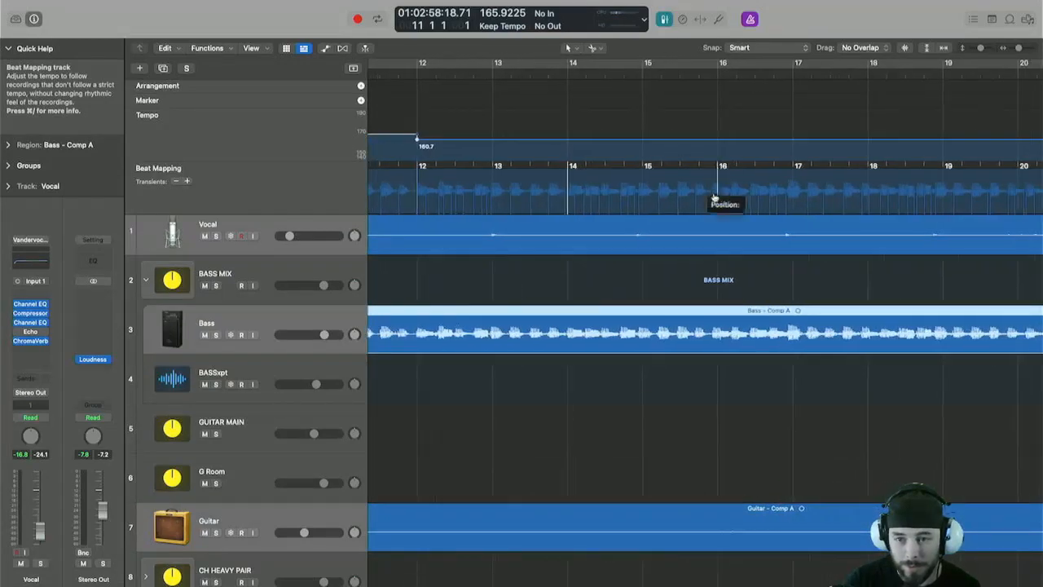
left_click_drag(712, 205, 709, 206)
key("space")
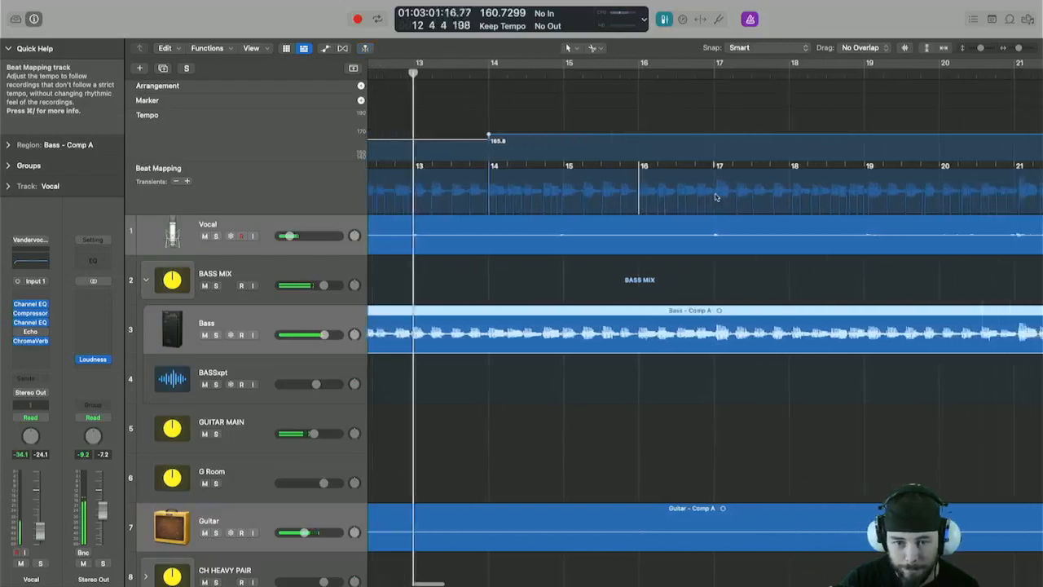
Select the Inner Kick region on its own to display it in the Beat Mapping track.
scroll(634, 200, "down", 1)
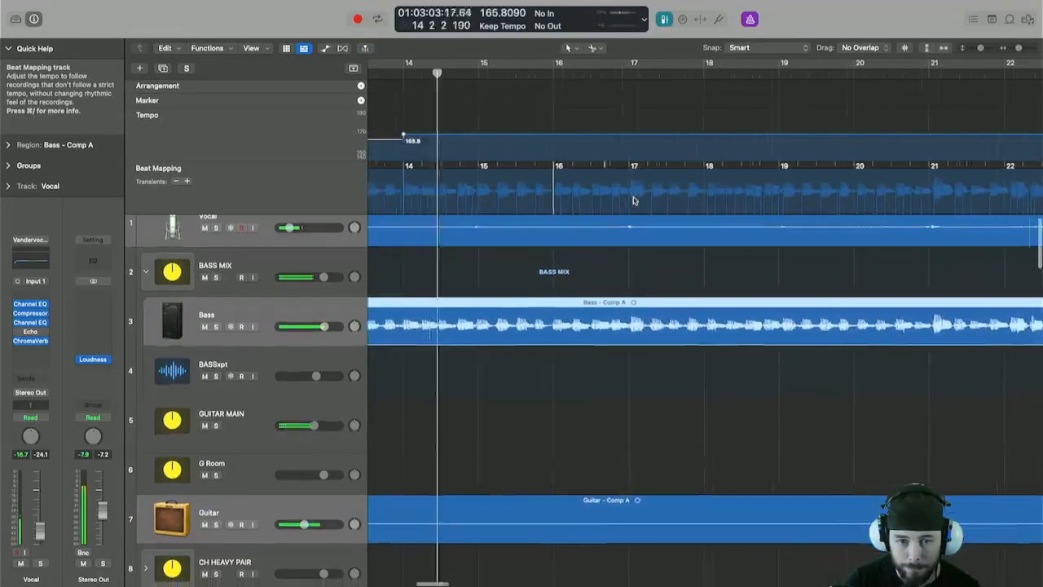
scroll(634, 200, "left", 2)
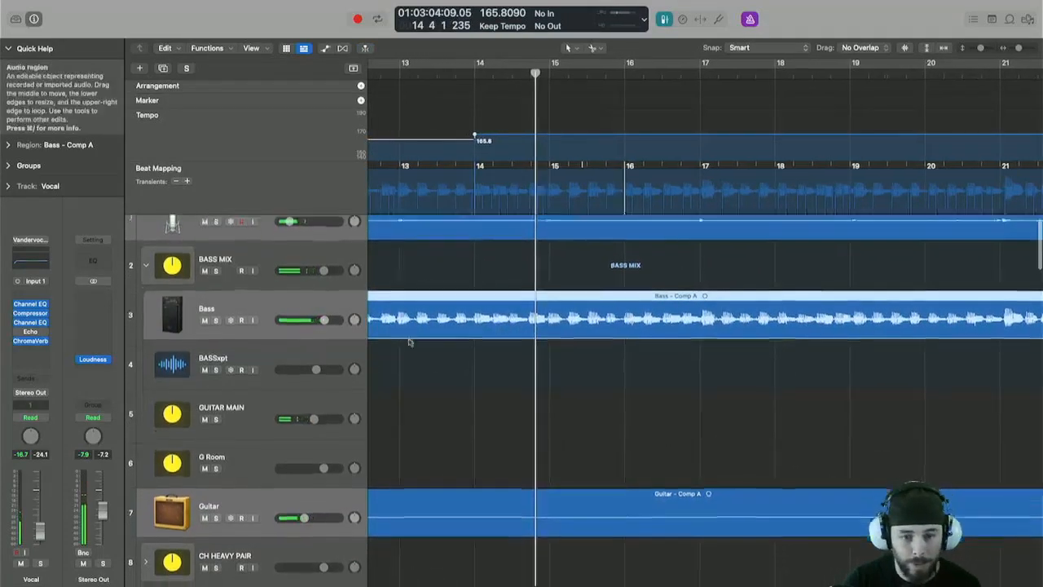
scroll(407, 326, "down", 10)
scroll(414, 334, "down", 10)
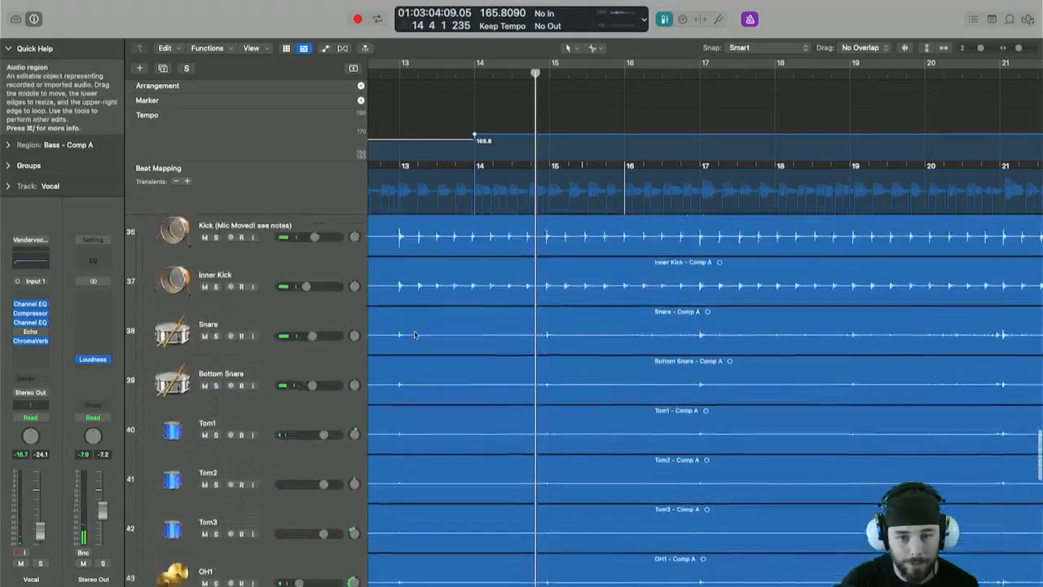
left_click(436, 340)
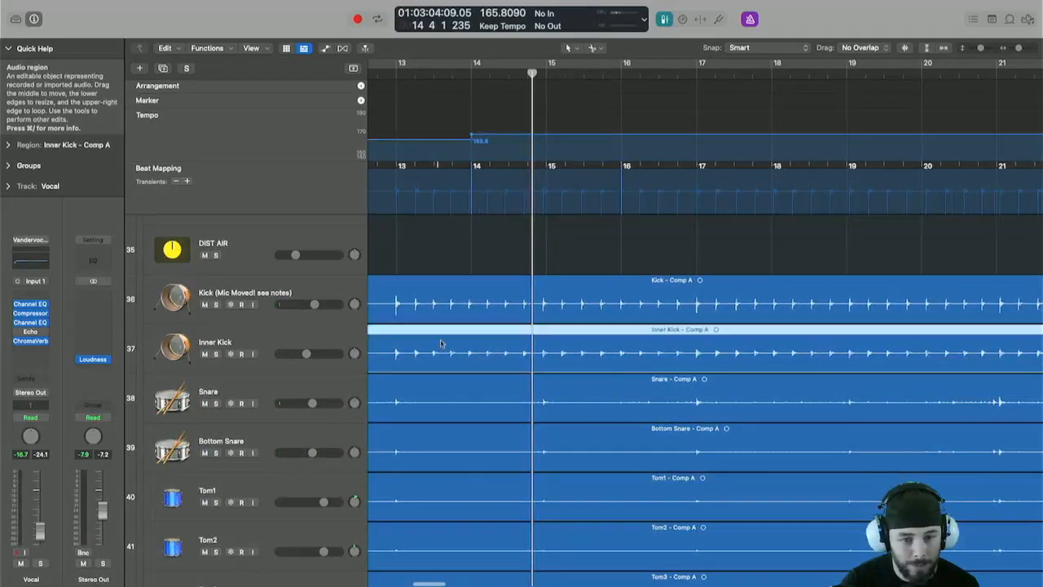
Map the beats at bars 14 and 16 to the matching Inner Kick transients and start playback.
scroll(472, 163, "up", 3)
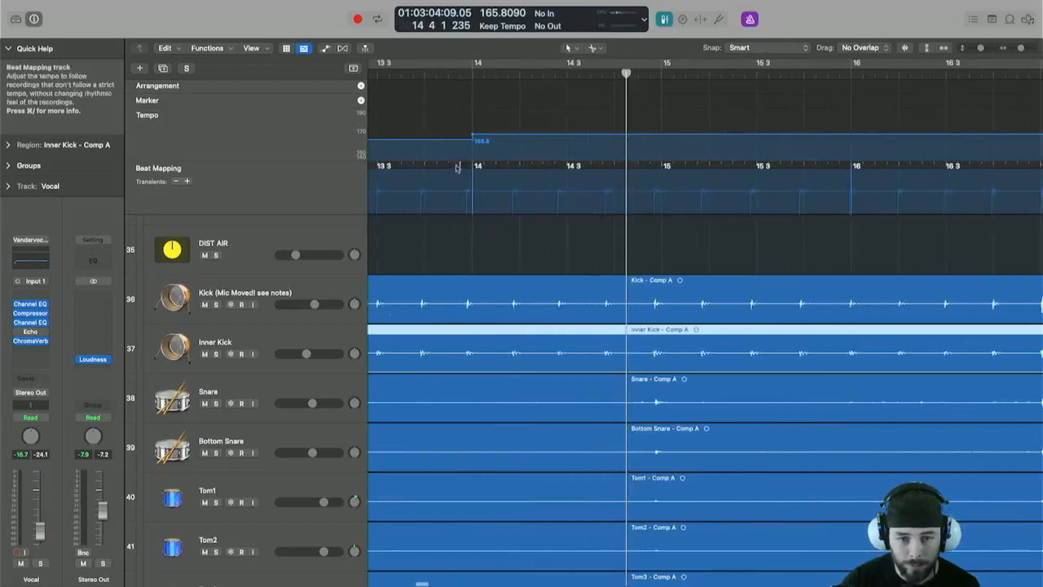
left_click_drag(464, 205, 465, 206)
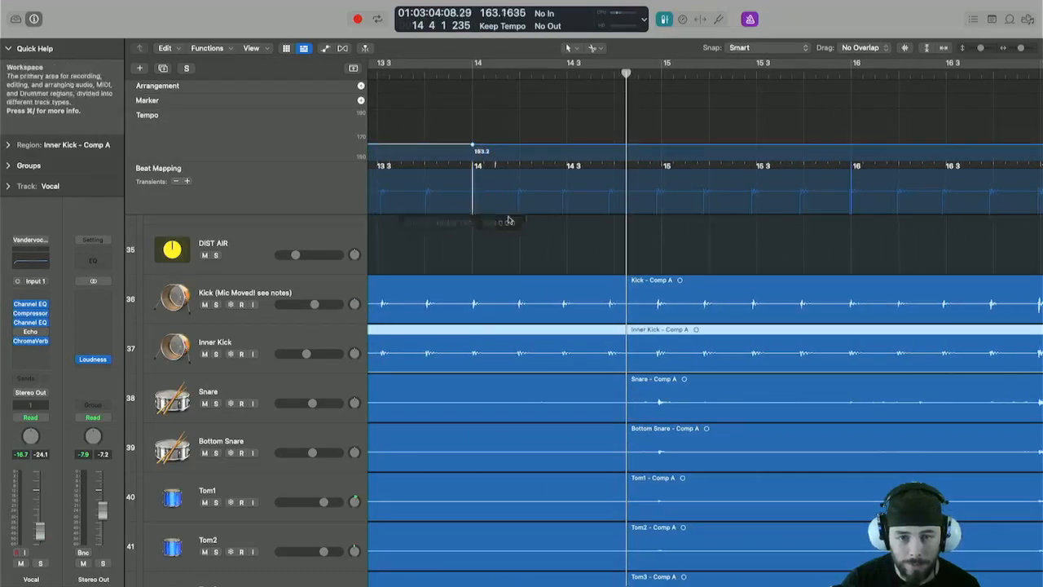
scroll(512, 220, "down", 2)
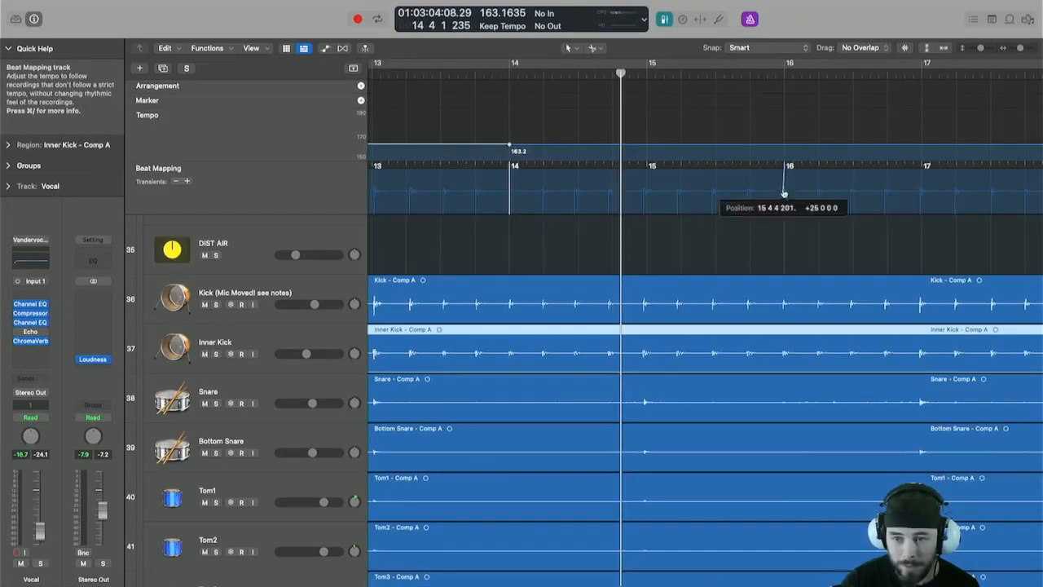
left_click_drag(784, 194, 782, 199)
key("space")
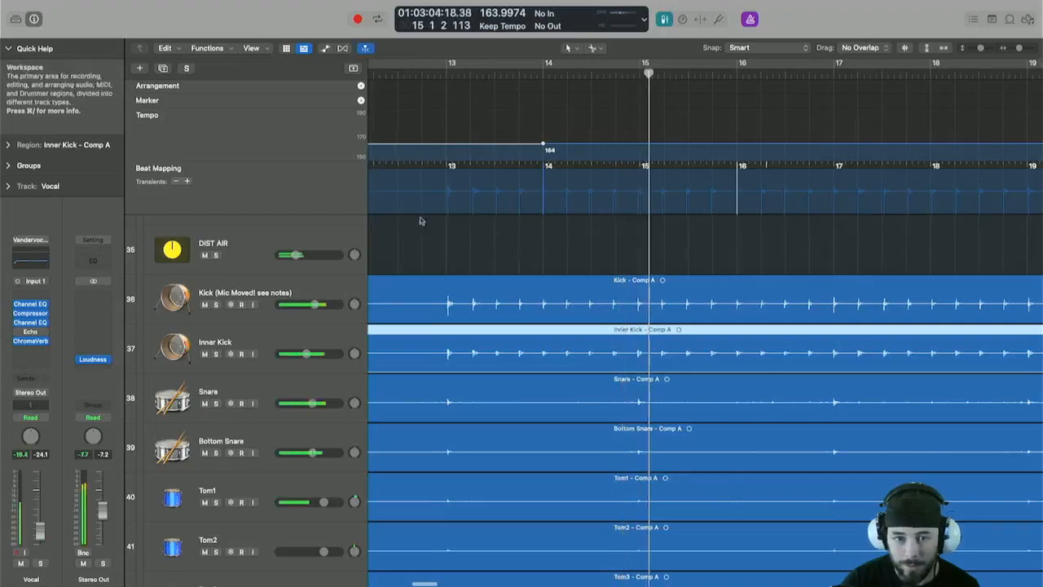
Continue beat mapping, aligning bars 17, 20 and 22 with their kick transients.
scroll(595, 228, "right", 5)
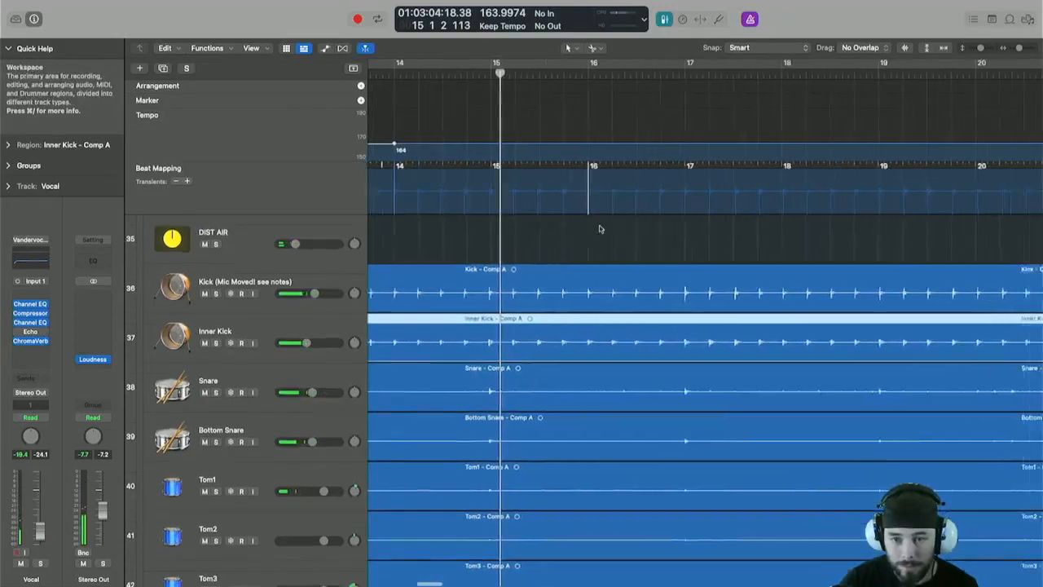
left_click_drag(707, 186, 709, 205)
scroll(684, 197, "right", 5)
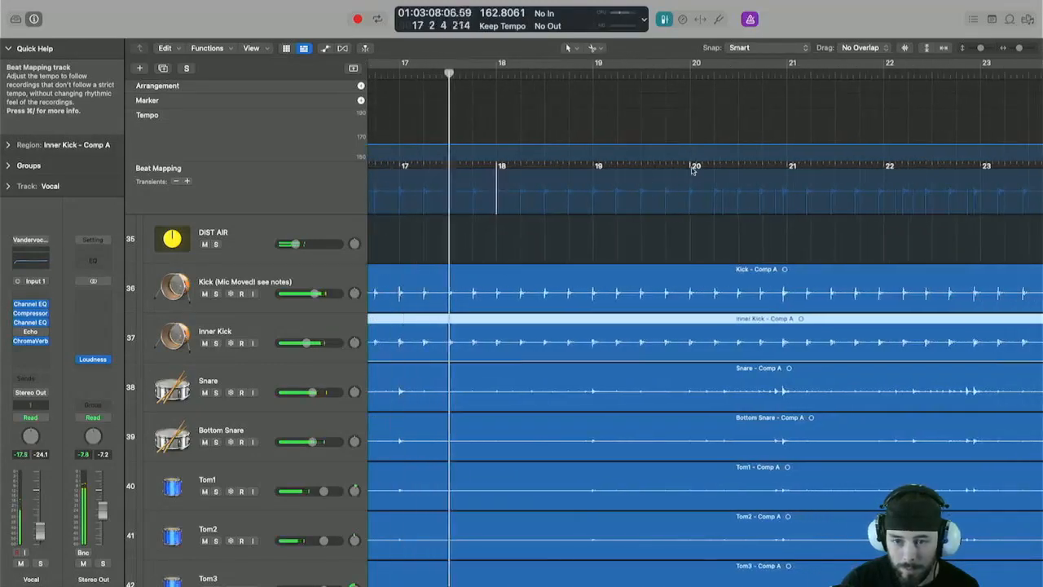
left_click_drag(692, 170, 691, 205)
scroll(691, 205, "right", 5)
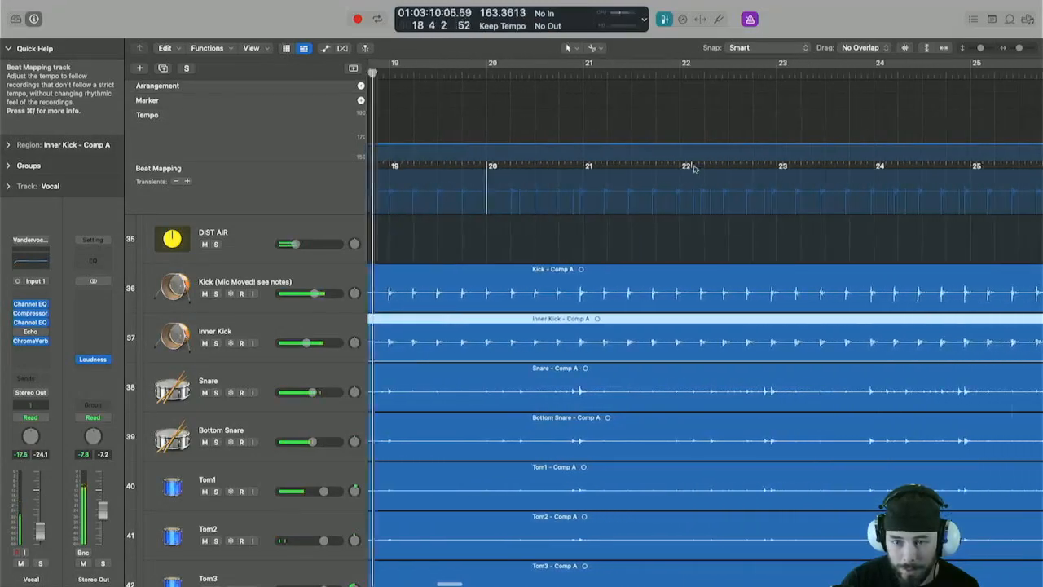
left_click_drag(694, 169, 678, 205)
Map the bar lines from bar 26 through bar 31 to the corresponding kick transients.
scroll(700, 177, "right", 5)
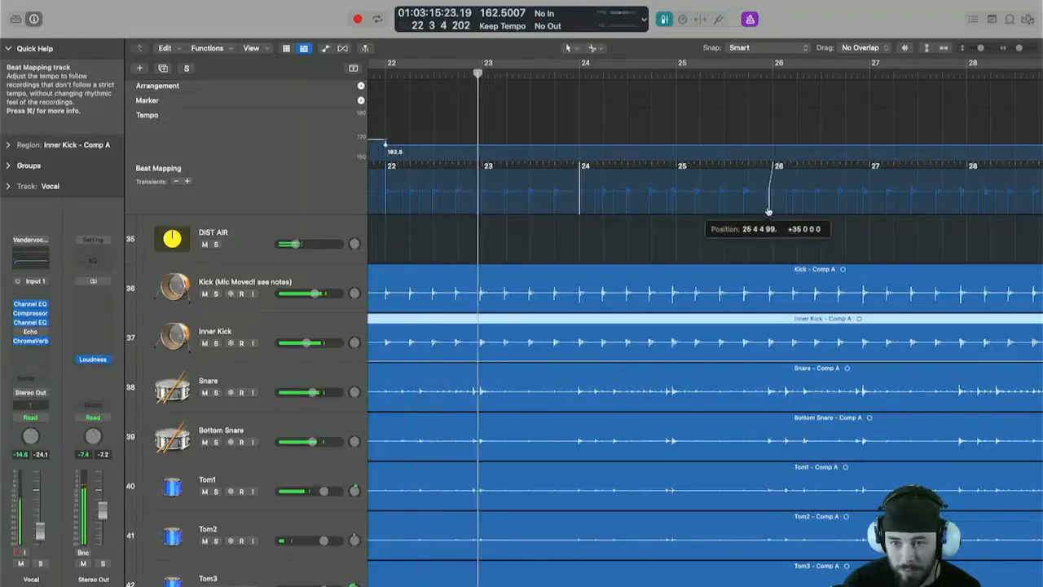
left_click_drag(768, 211, 768, 212)
scroll(768, 211, "right", 5)
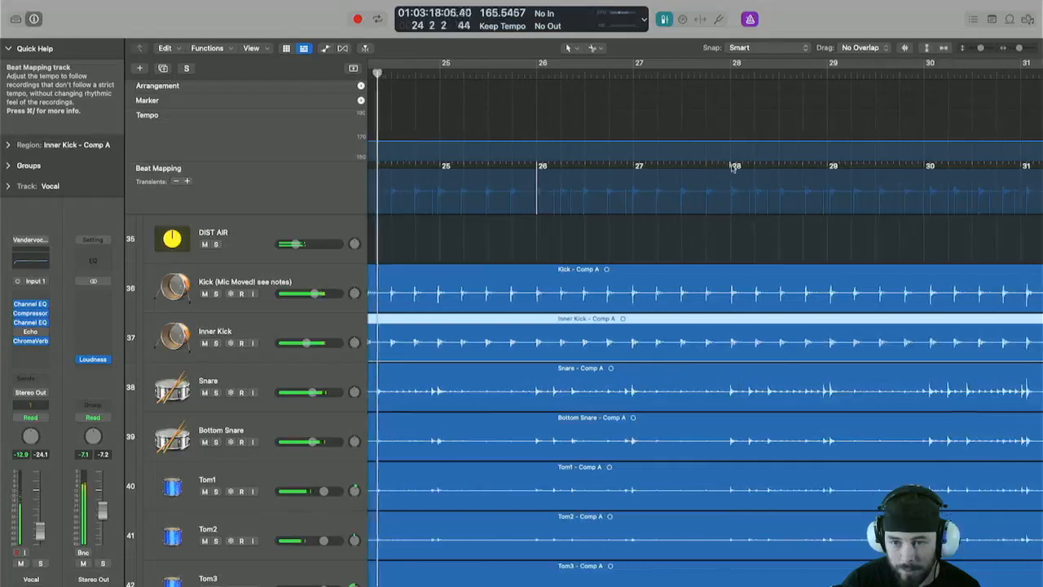
left_click_drag(732, 168, 734, 207)
scroll(735, 203, "right", 5)
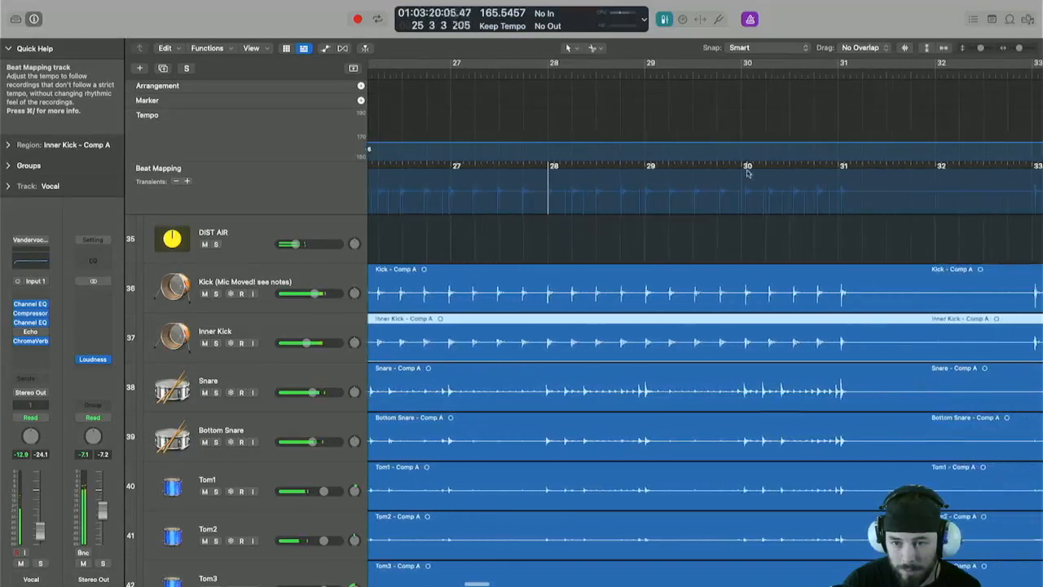
left_click_drag(742, 169, 747, 204)
scroll(746, 204, "right", 4)
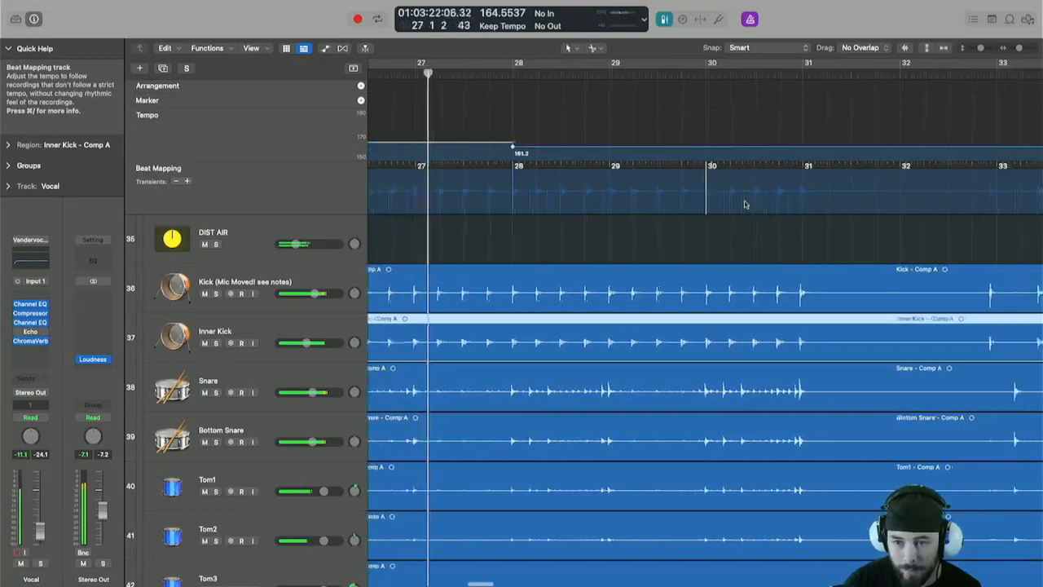
left_click_drag(759, 169, 761, 204)
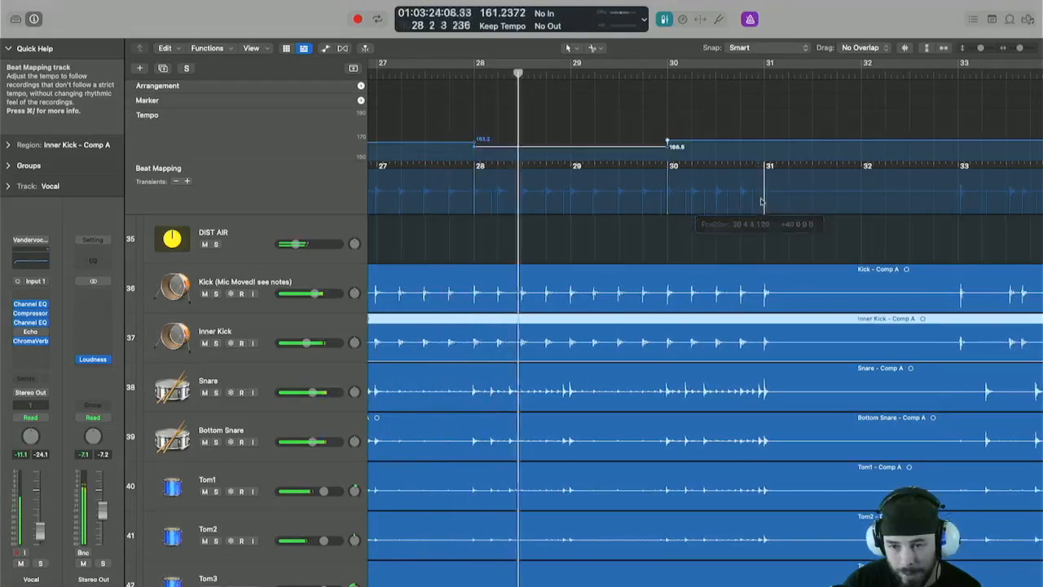
Map the beats at bars 33 through 39 to their matching kick transients.
scroll(761, 202, "right", 4)
scroll(606, 189, "right", 2)
scroll(827, 214, "right", 1)
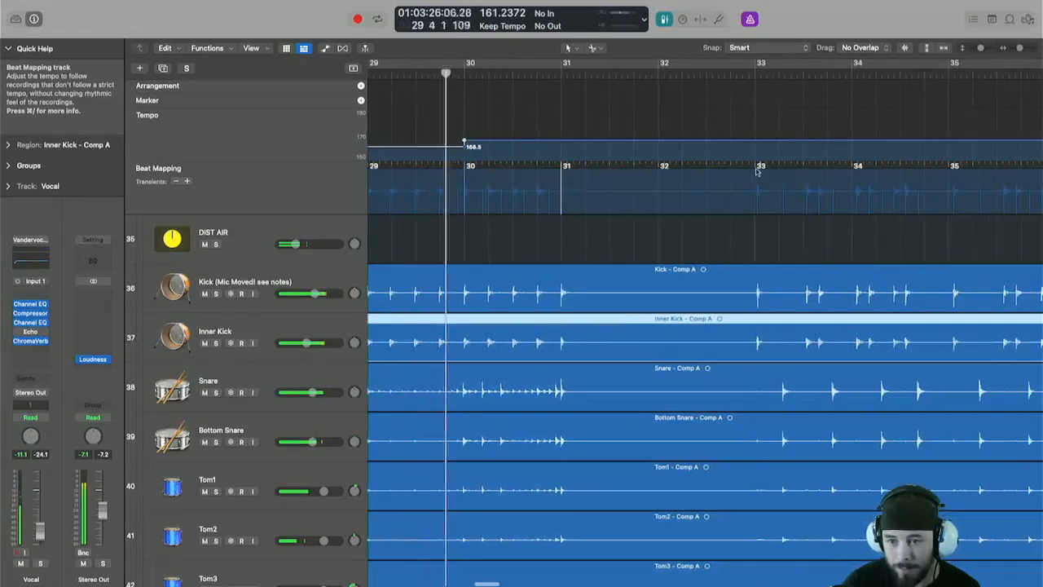
left_click_drag(757, 169, 758, 202)
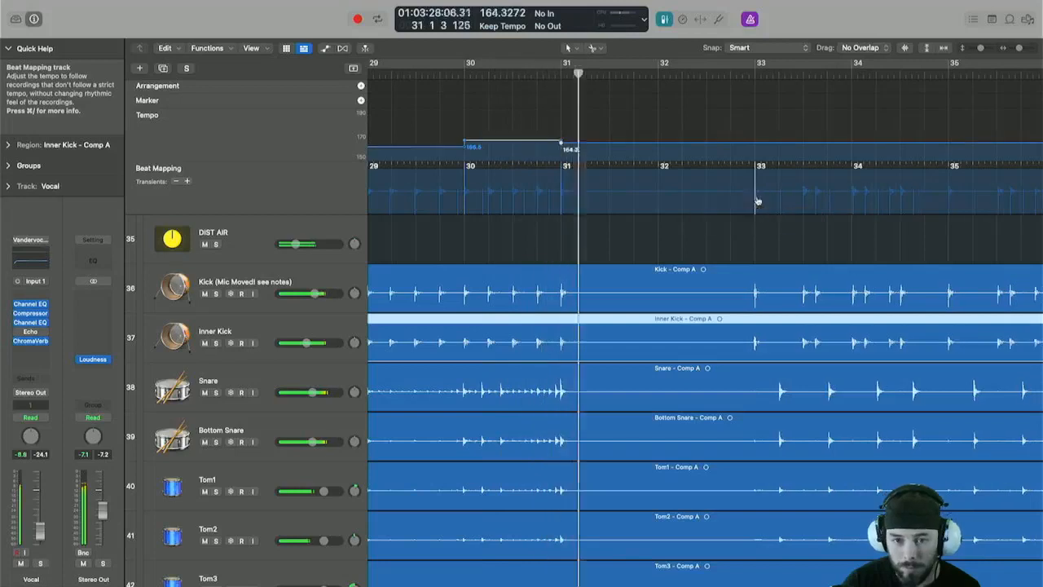
scroll(757, 205, "right", 2)
scroll(758, 208, "right", 4)
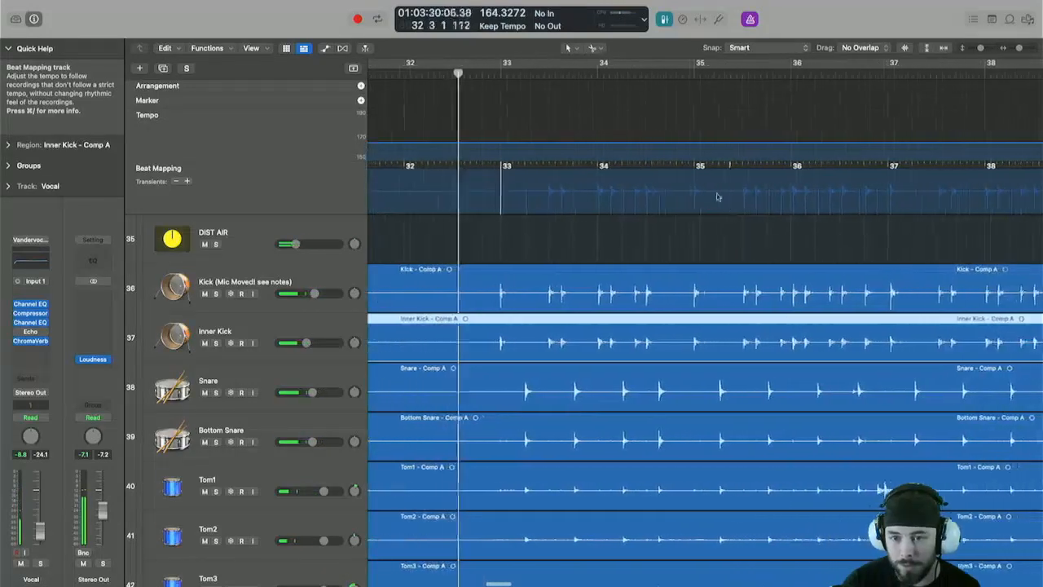
left_click_drag(674, 168, 681, 202)
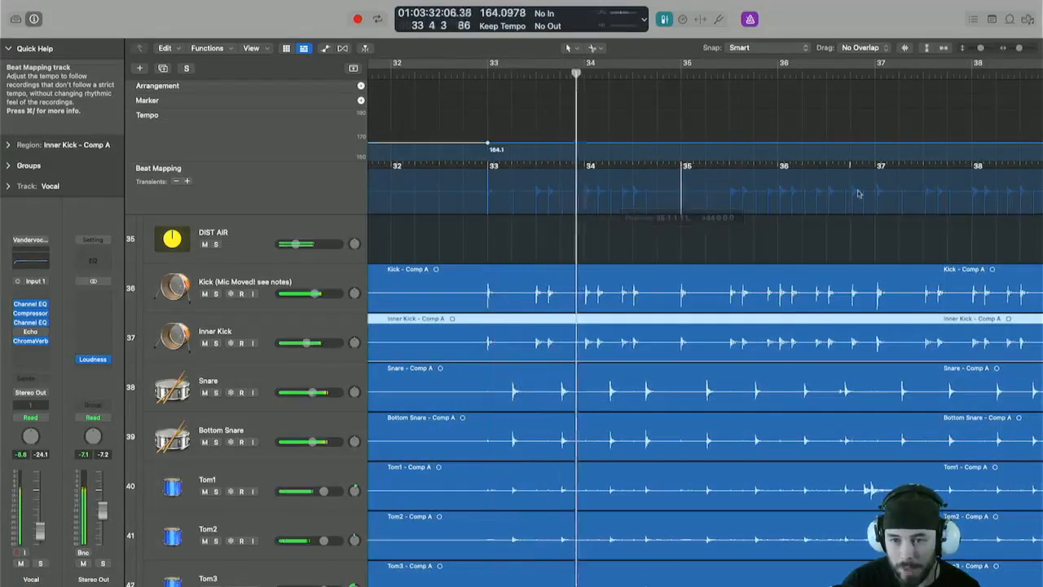
left_click_drag(877, 170, 877, 199)
scroll(877, 201, "right", 3)
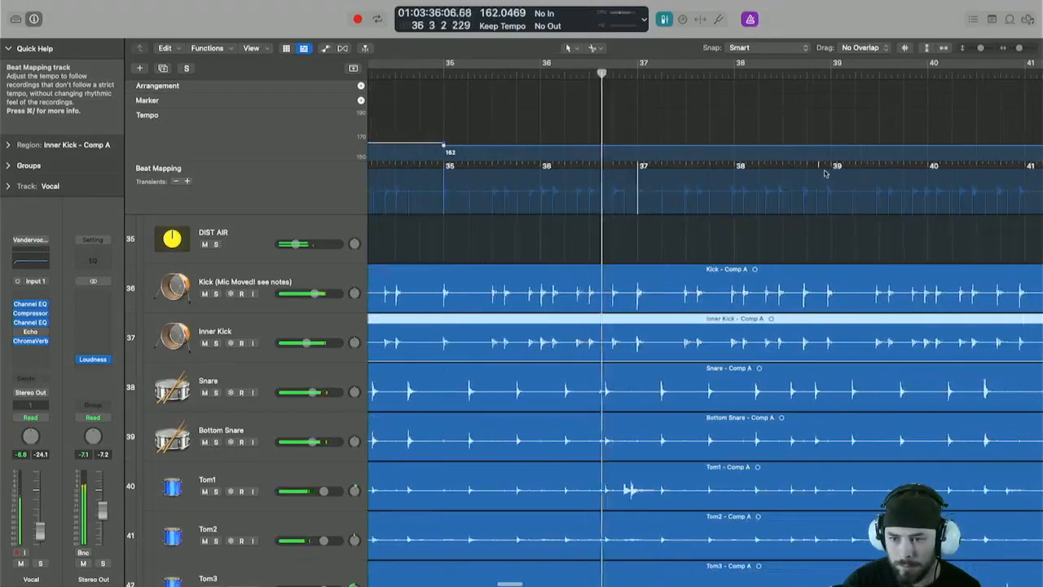
left_click_drag(834, 169, 838, 204)
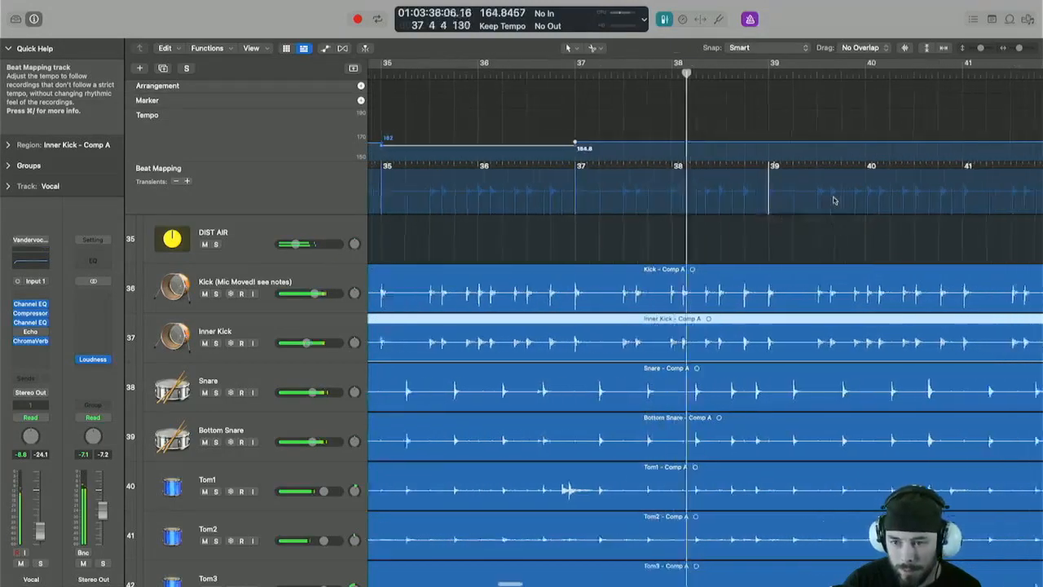
Continue mapping the bar lines from bar 40 through bar 49 to the kick transients.
scroll(794, 199, "right", 4)
left_click_drag(779, 172, 783, 200)
scroll(786, 200, "right", 2)
scroll(819, 201, "right", 3)
left_click_drag(730, 171, 726, 199)
left_click_drag(924, 170, 930, 203)
scroll(798, 214, "right", 3)
scroll(790, 215, "right", 6)
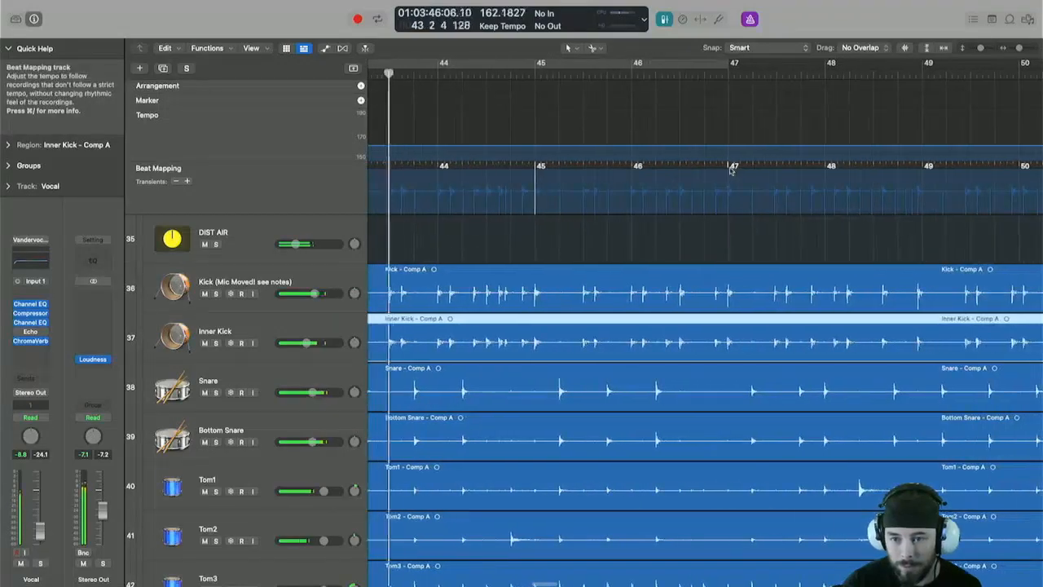
left_click_drag(734, 170, 727, 197)
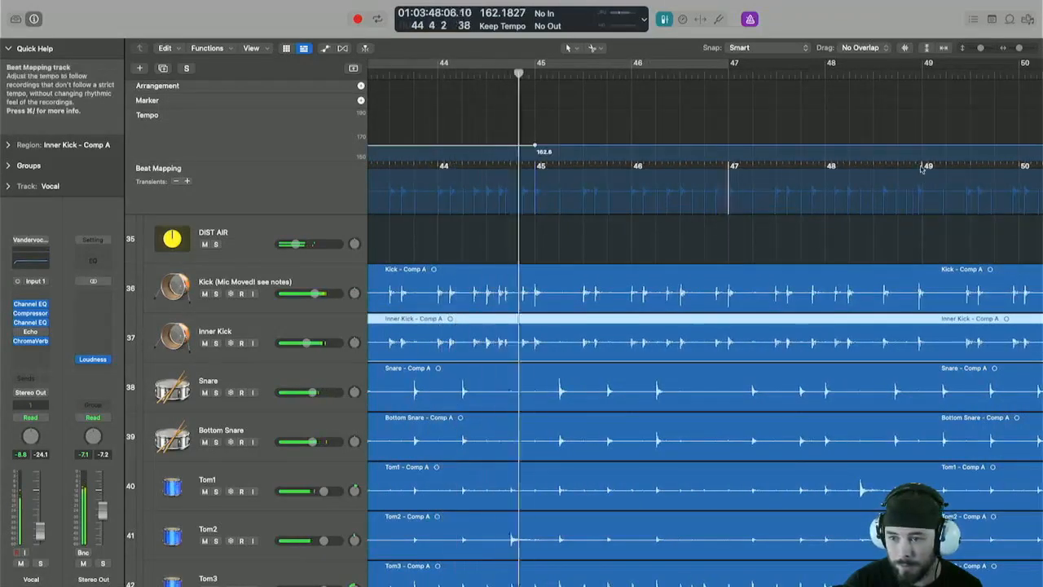
left_click_drag(922, 168, 924, 199)
Map the beats from bar 51 through bar 60 to their kick transients.
scroll(783, 183, "right", 8)
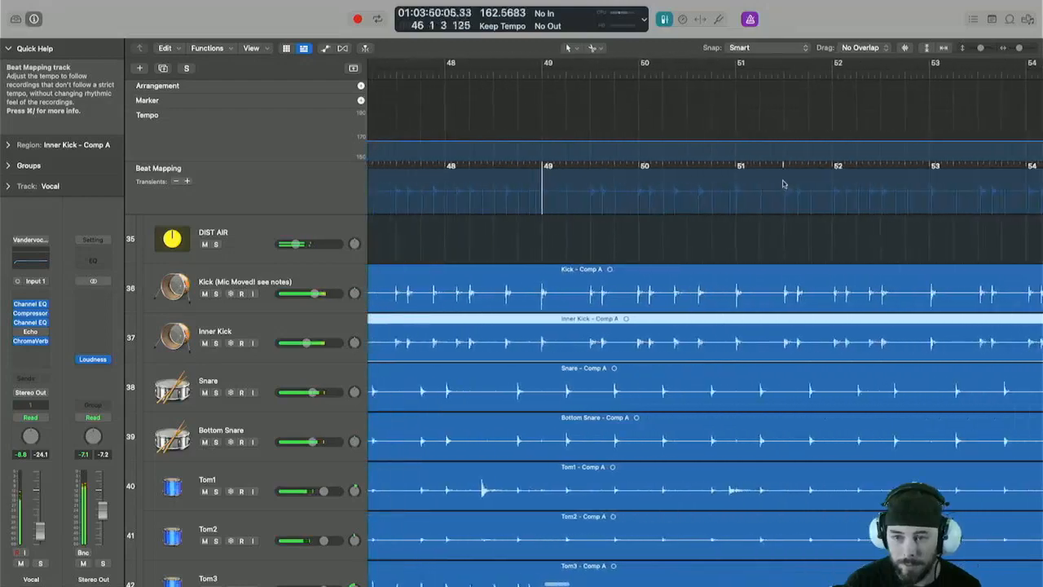
scroll(783, 184, "right", 1)
left_click_drag(721, 168, 660, 200)
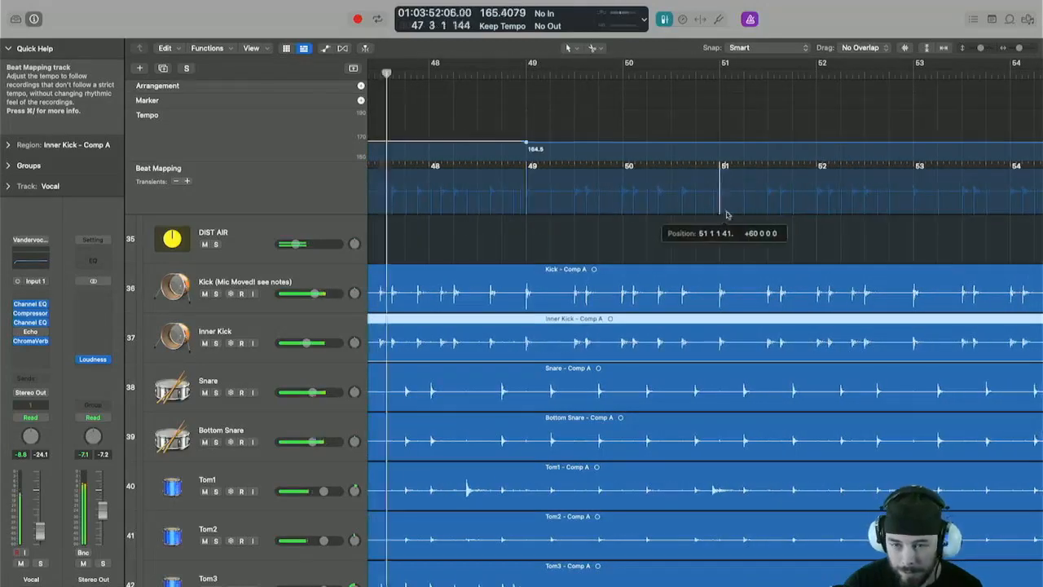
scroll(648, 192, "right", 6)
scroll(644, 189, "right", 3)
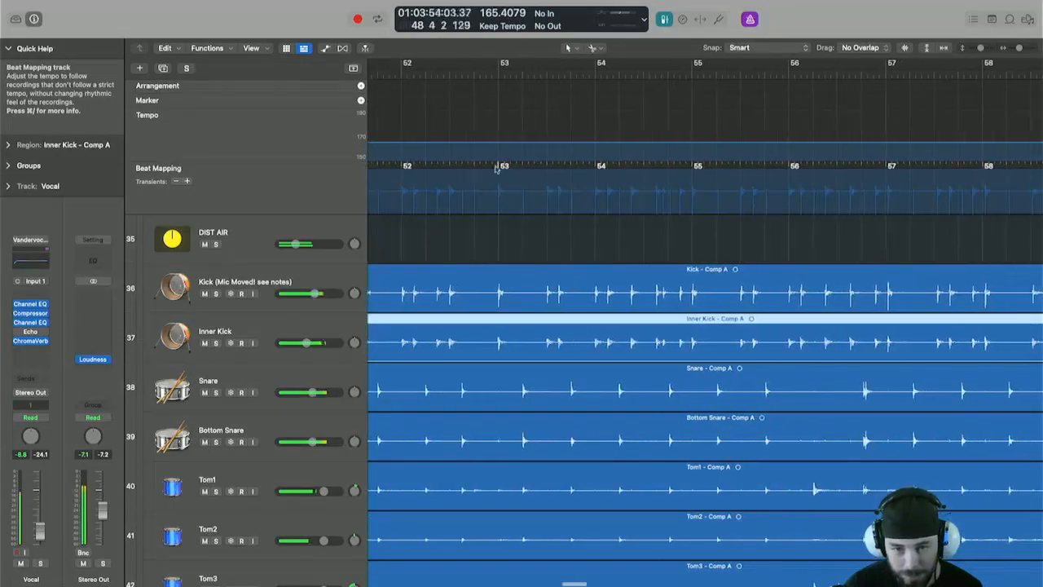
left_click_drag(501, 167, 497, 208)
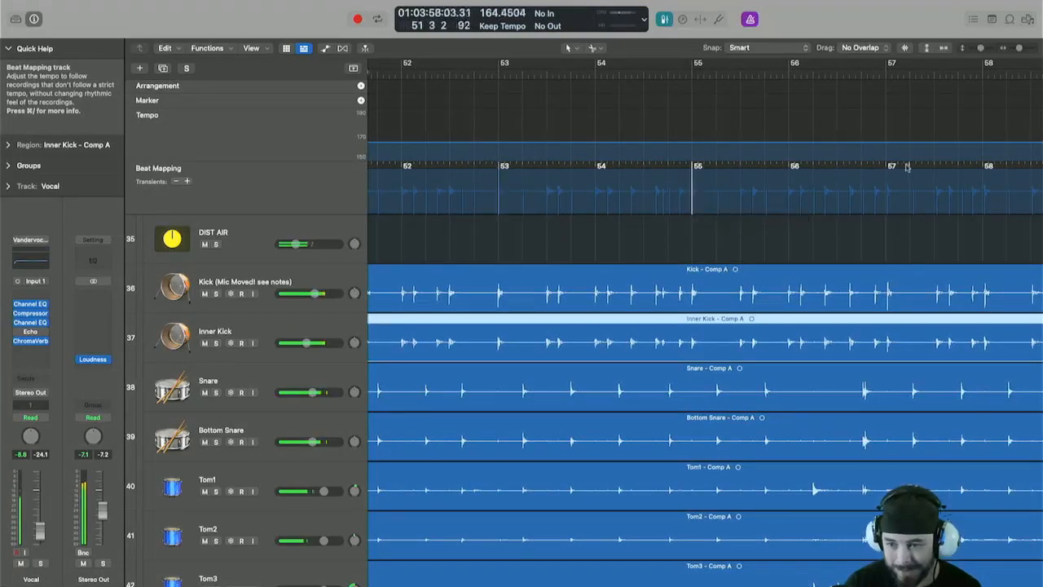
left_click_drag(886, 193, 886, 199)
scroll(886, 198, "right", 10)
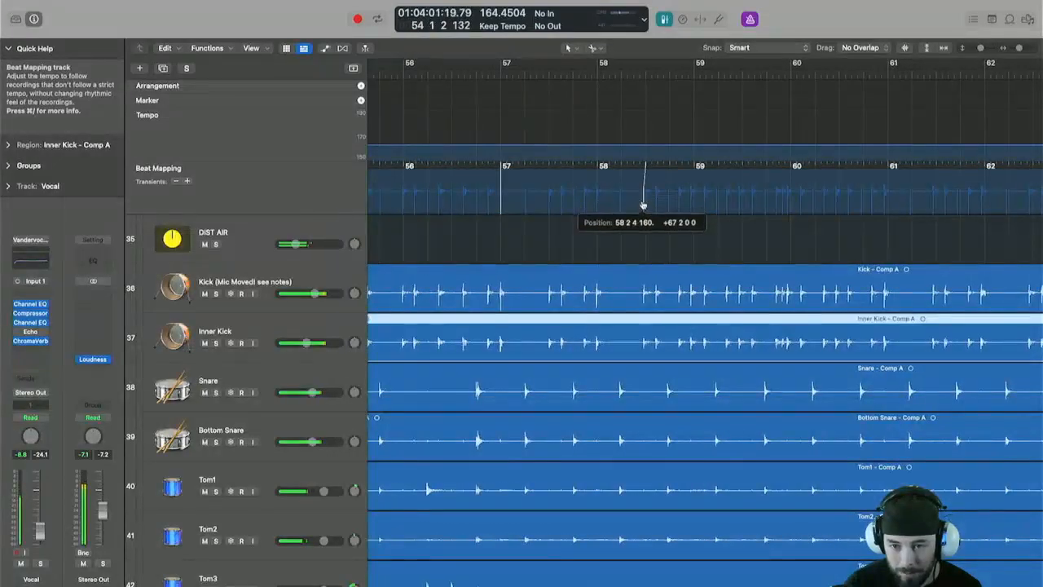
left_click_drag(643, 205, 644, 204)
left_click_drag(792, 176, 793, 176)
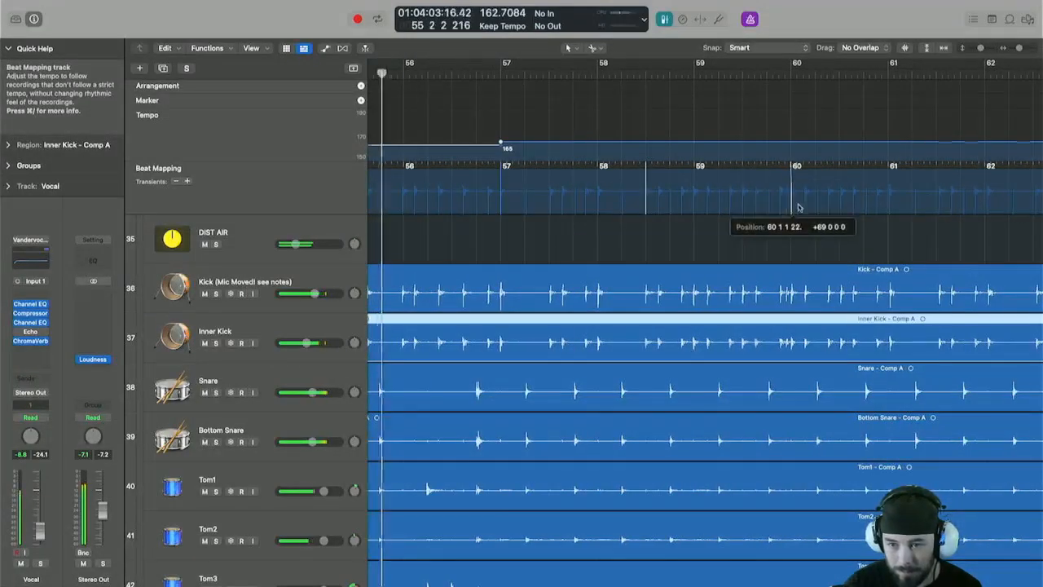
Move the playhead to bar 62 and map bars 62 through 70 to the kick transients.
scroll(691, 196, "right", 10)
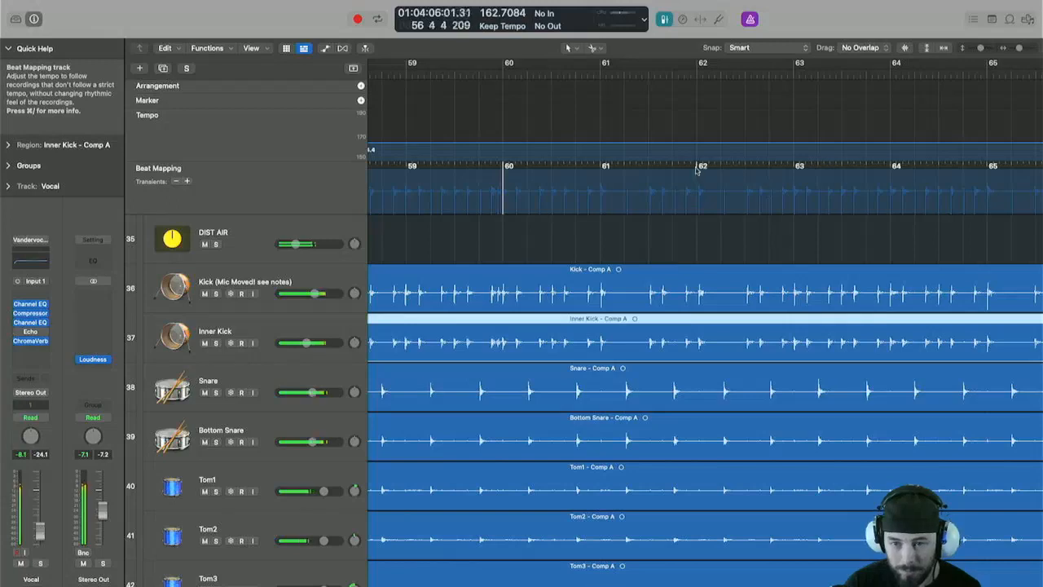
left_click_drag(699, 205, 699, 204)
scroll(684, 188, "right", 10)
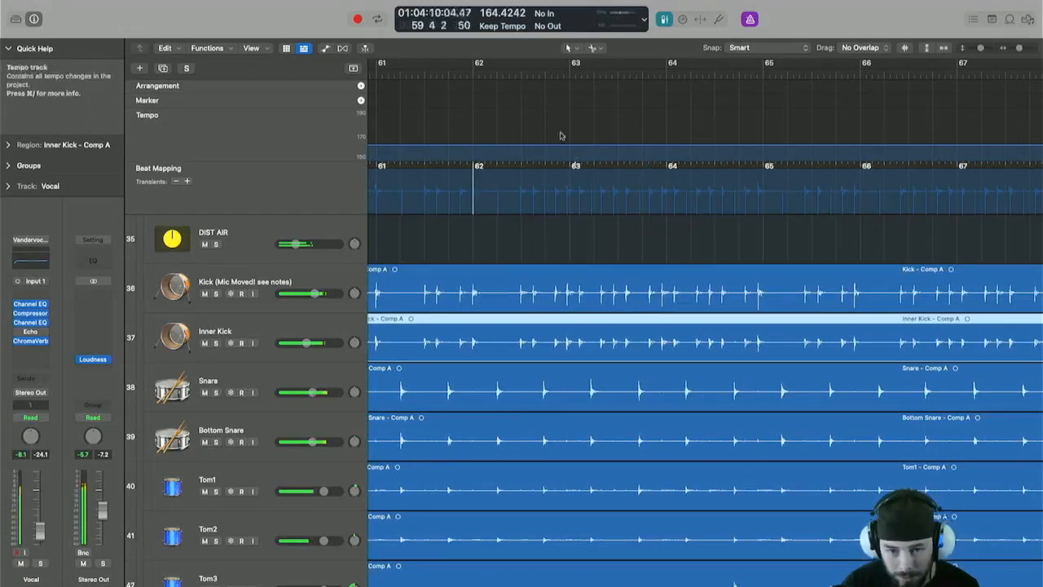
left_click(470, 77)
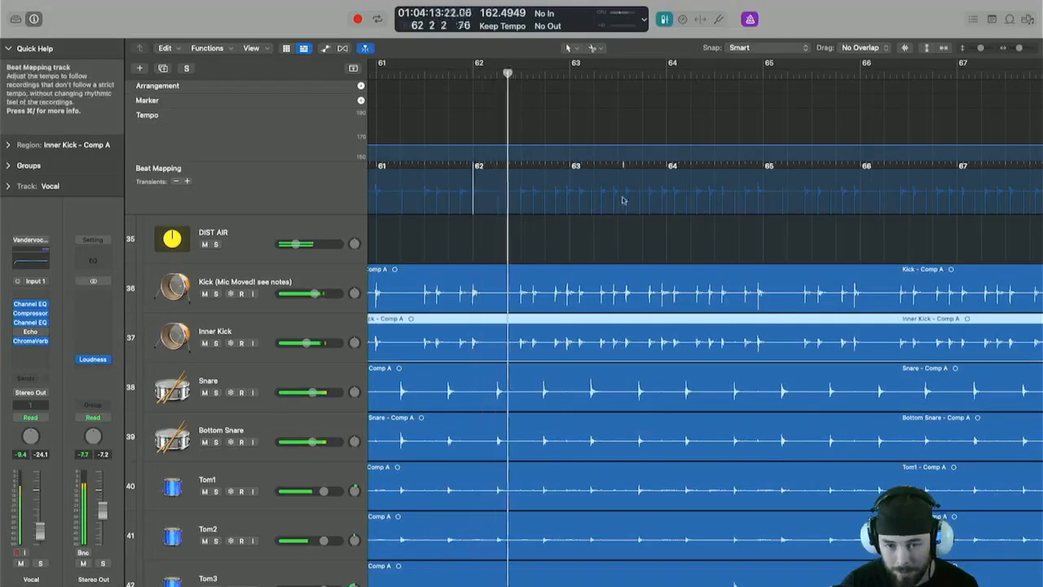
left_click_drag(667, 176, 676, 210)
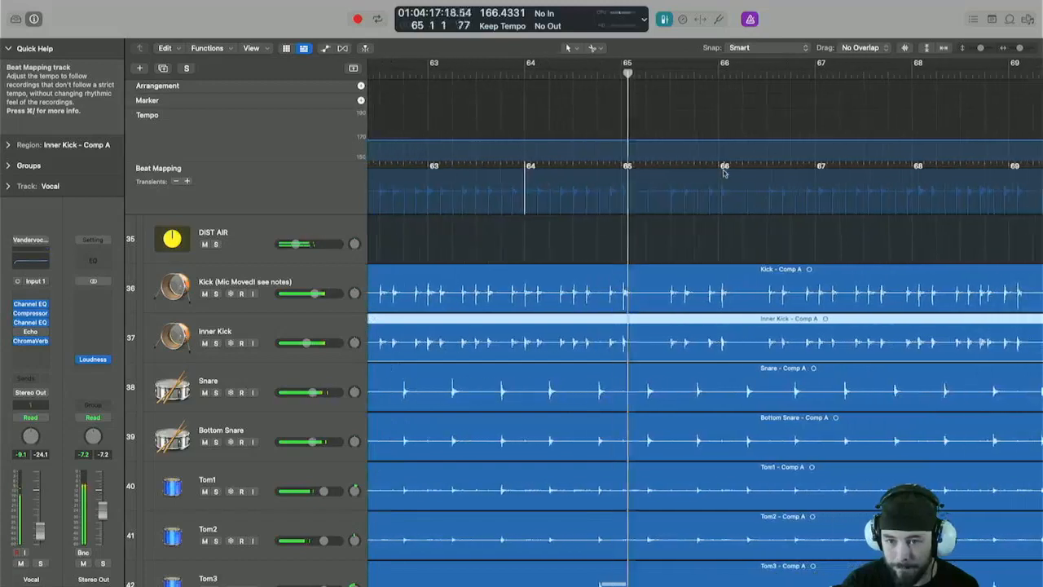
left_click_drag(720, 168, 670, 209)
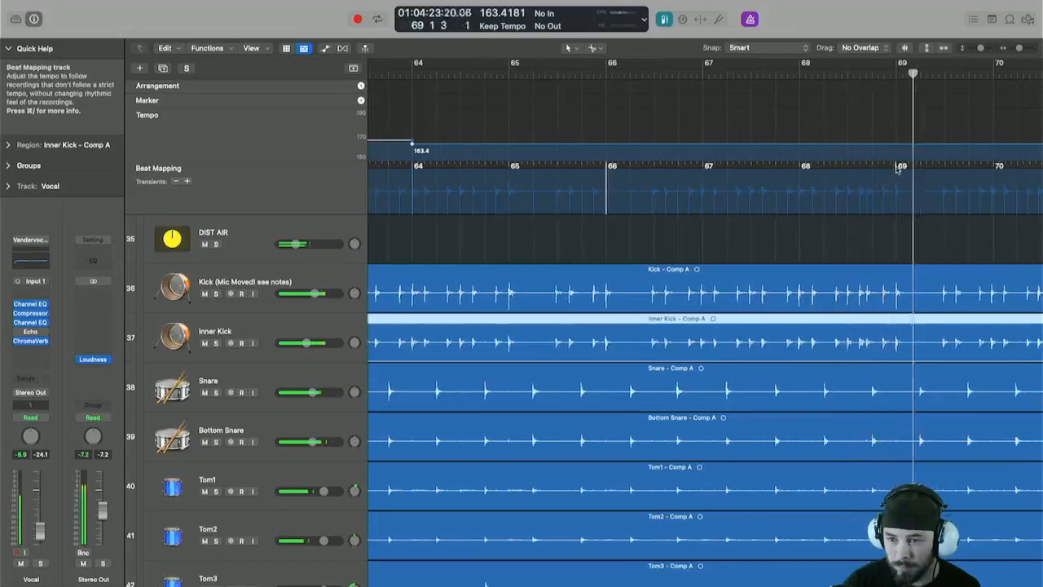
left_click_drag(798, 168, 798, 202)
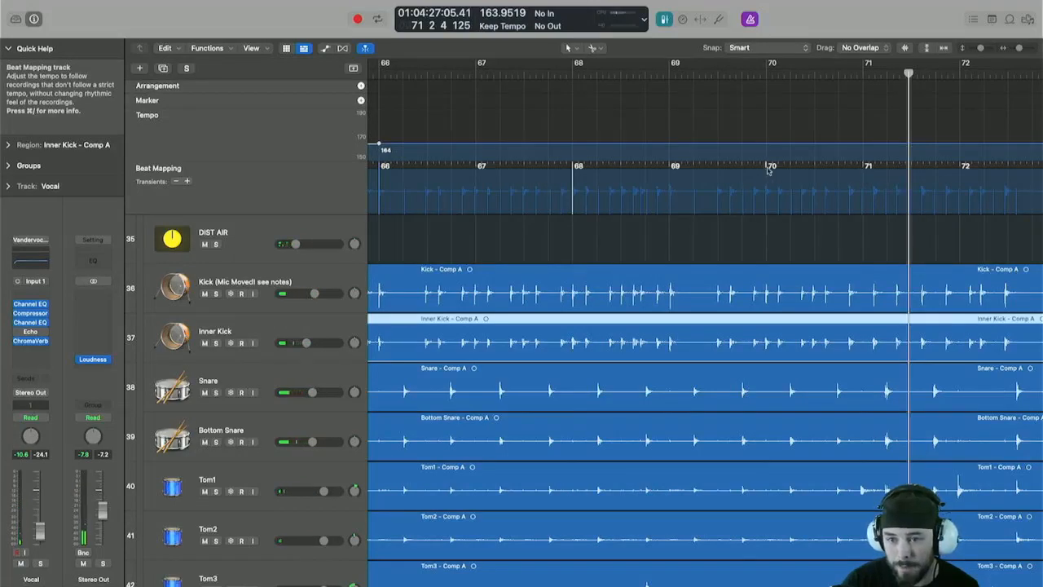
left_click_drag(767, 170, 774, 202)
Start playback around bar 71 and map the beat at bar 73 to its kick transient.
scroll(783, 195, "right", 3)
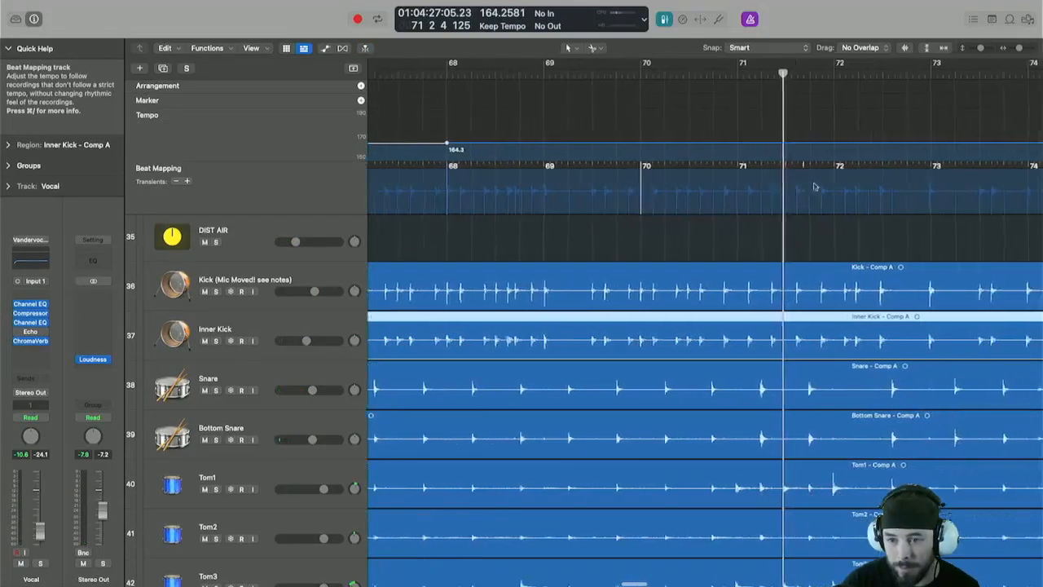
key("space")
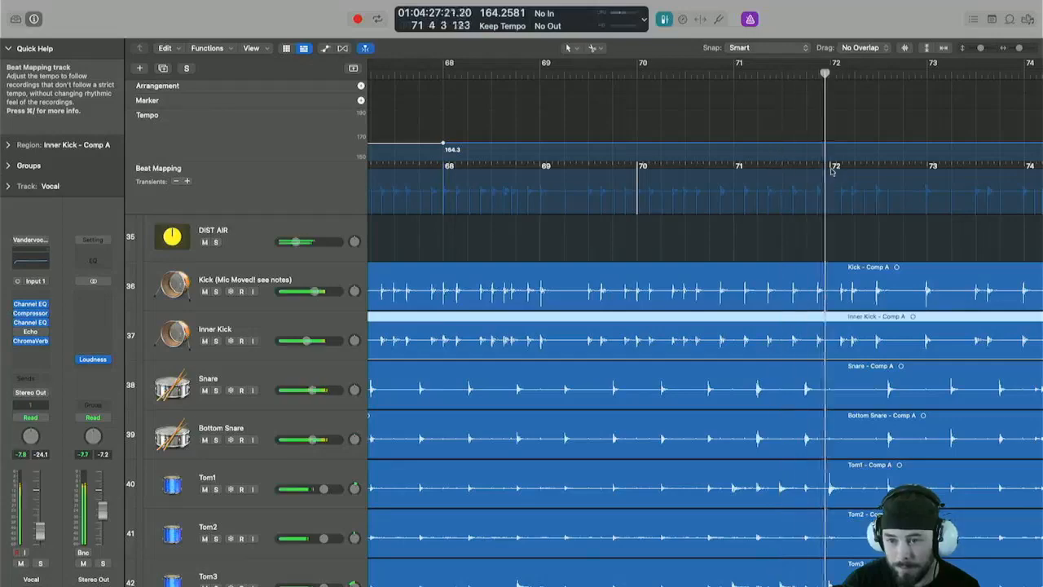
left_click_drag(927, 169, 926, 197)
scroll(927, 201, "right", 4)
scroll(923, 200, "right", 6)
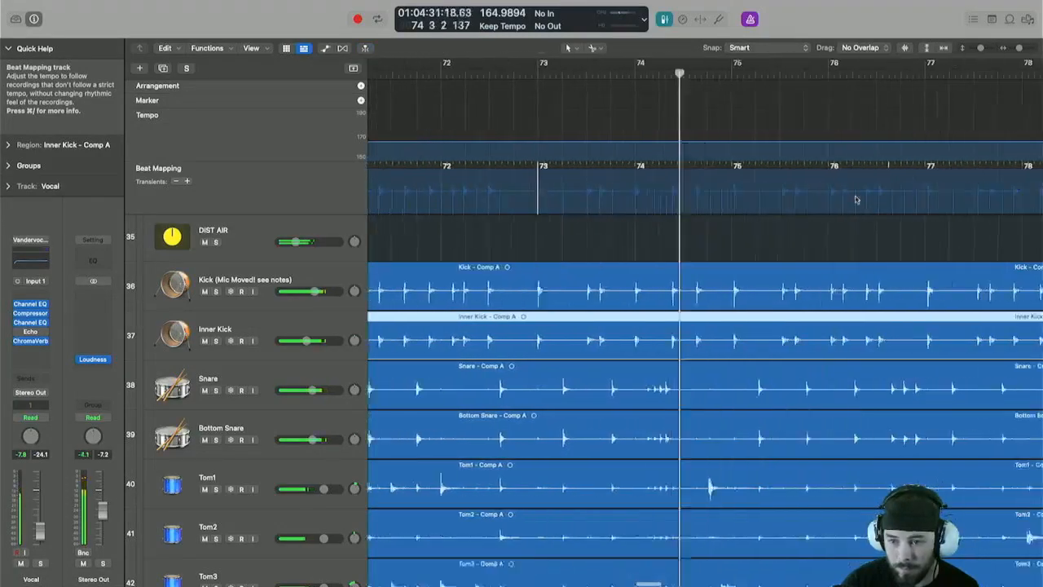
Map the bar lines at bars 74, 76 and 79 to their kick drum transients.
left_click_drag(641, 170, 640, 196)
left_click_drag(833, 167, 832, 196)
scroll(705, 173, "right", 6)
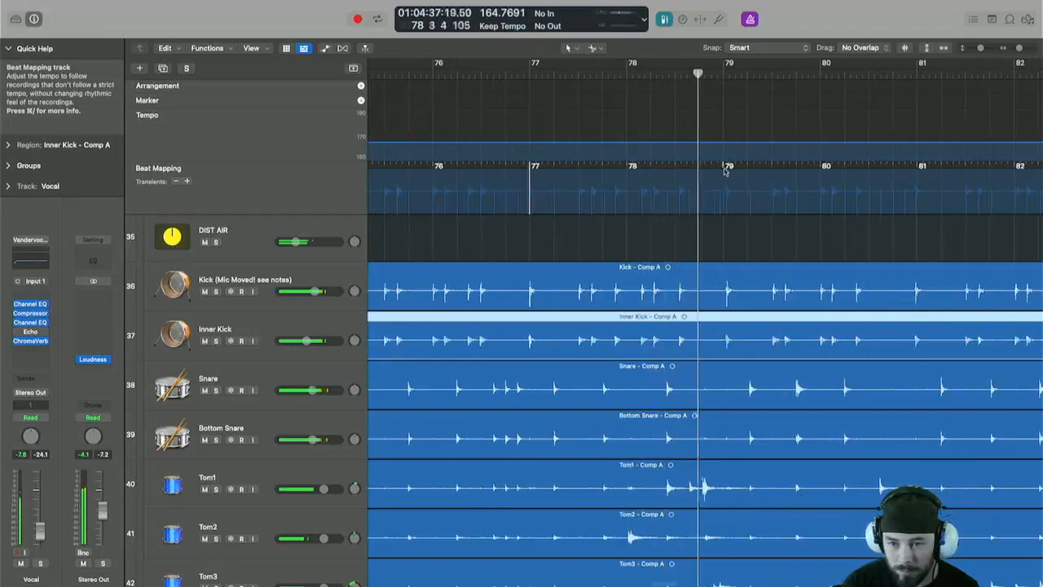
mouse_move(725, 168)
left_mouse_down()
mouse_move(727, 196)
mouse_move(709, 196)
left_mouse_up()
scroll(726, 176, "right", 4)
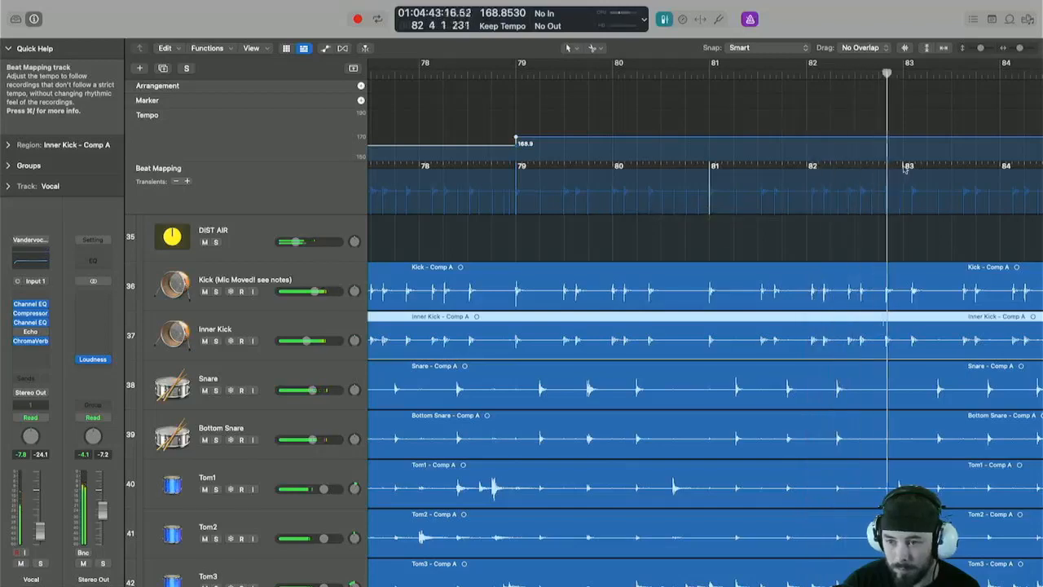
Map the beats at bars 83, 84, 89 and 90 to the matching kick transients.
left_click_drag(905, 199, 911, 215)
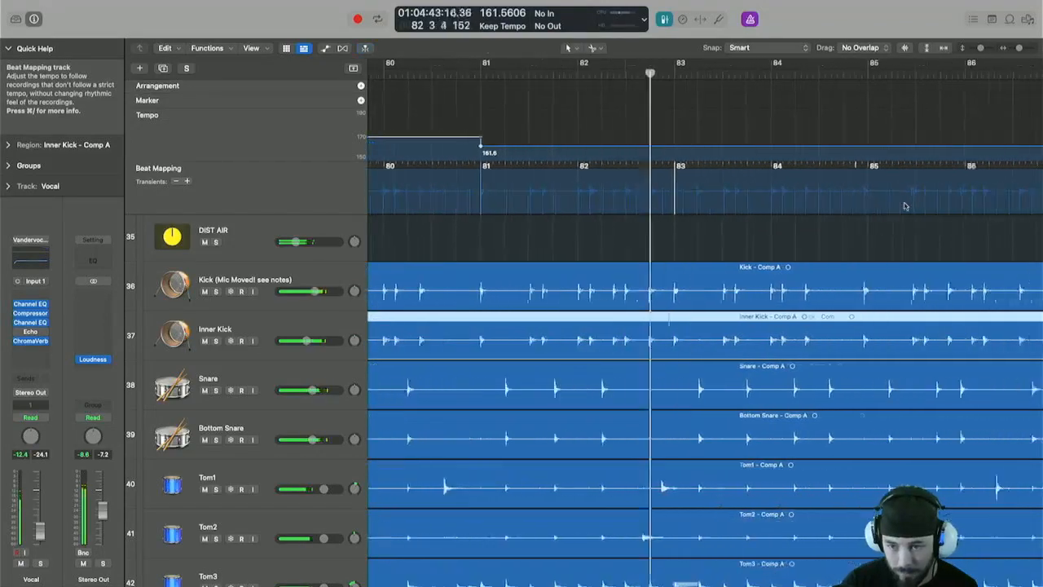
left_click_drag(662, 170, 655, 210)
left_click_drag(757, 170, 752, 209)
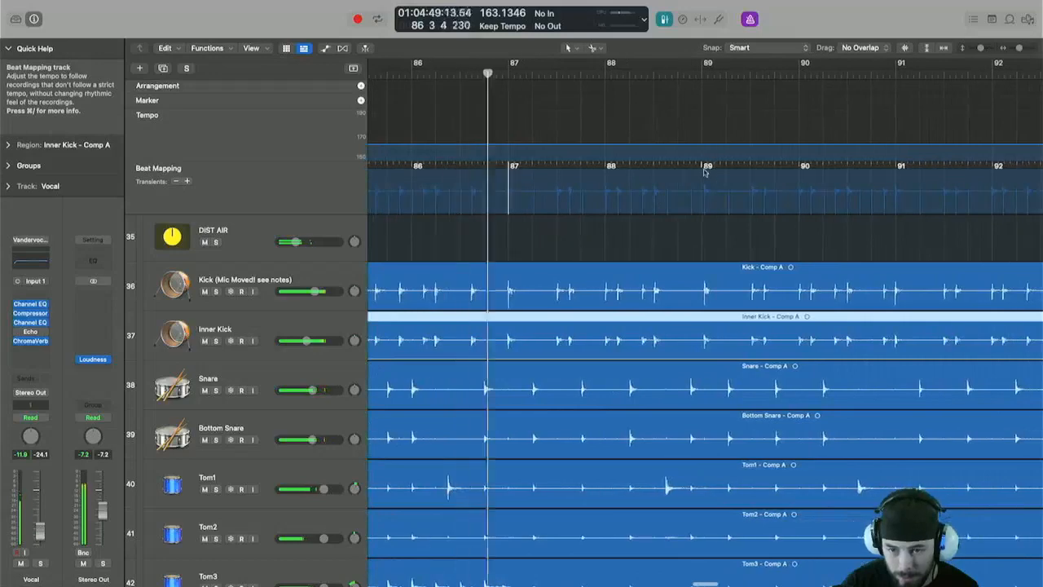
left_click_drag(708, 170, 704, 209)
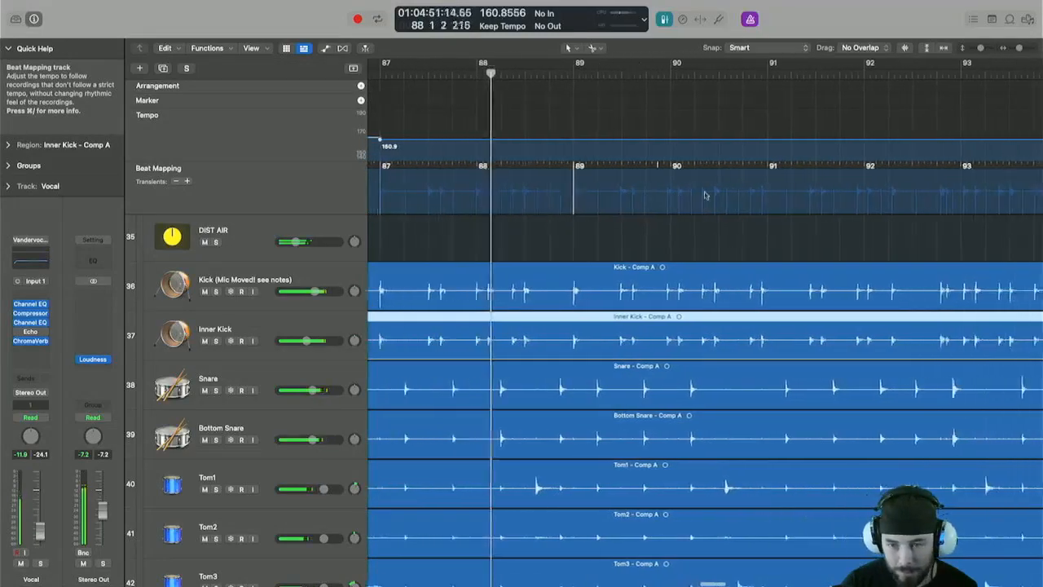
left_click_drag(751, 169, 747, 198)
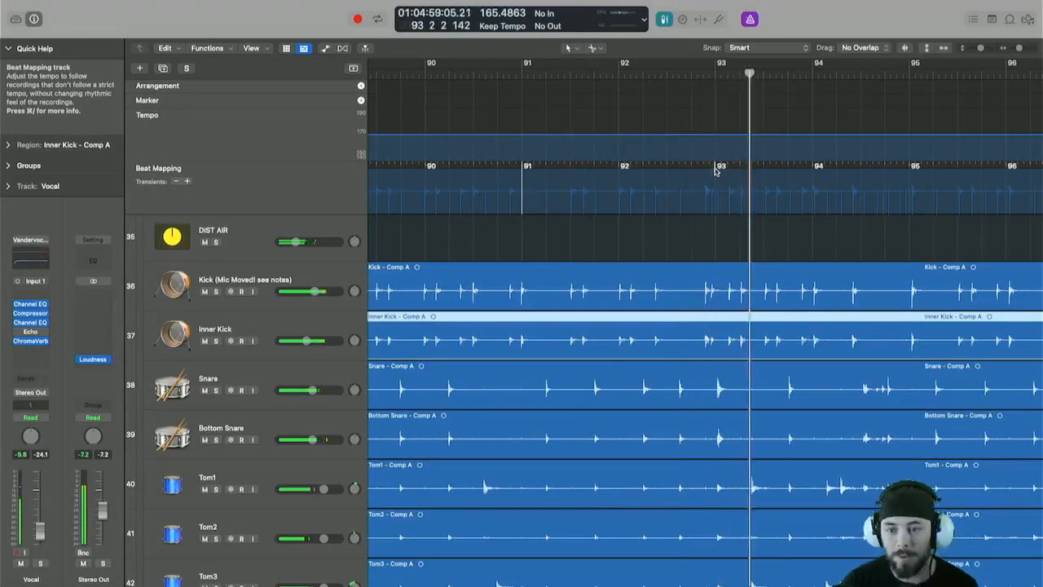
Select the Snare and Inner Kick regions and map the beats from bar 93 through bar 97 to kick transients.
left_click(718, 386)
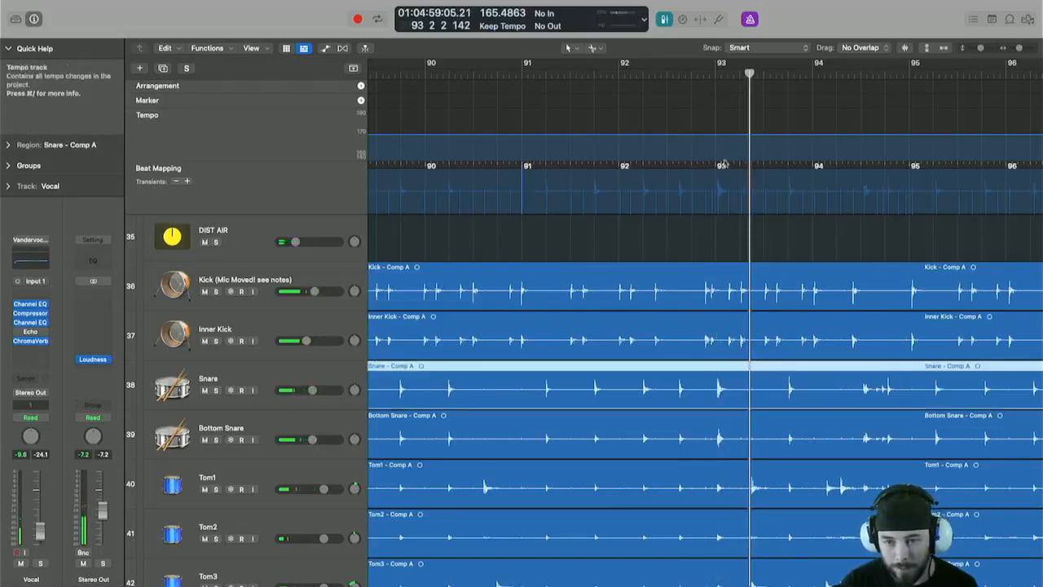
left_click_drag(718, 204, 717, 201)
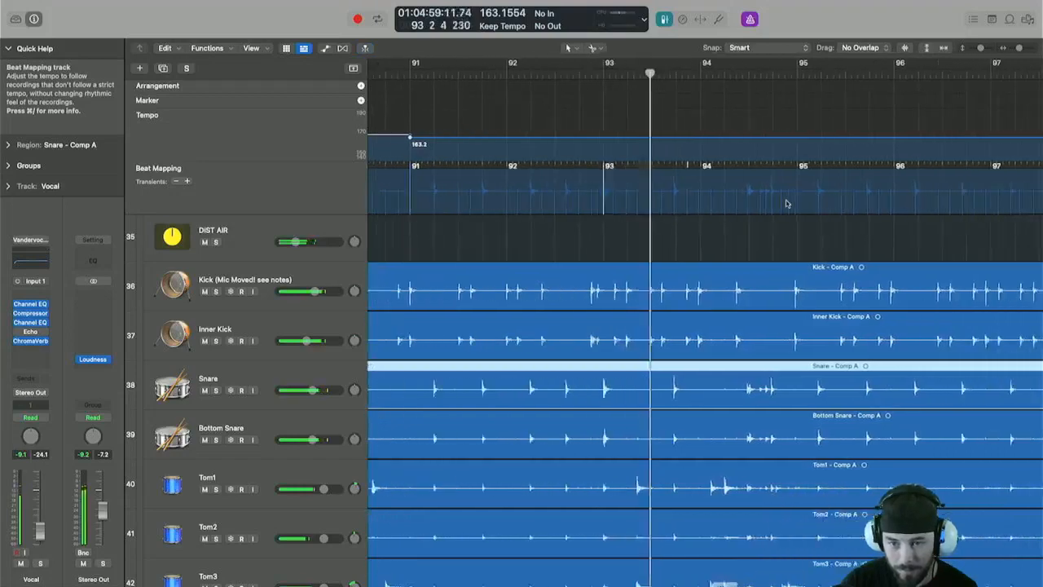
left_click(682, 335)
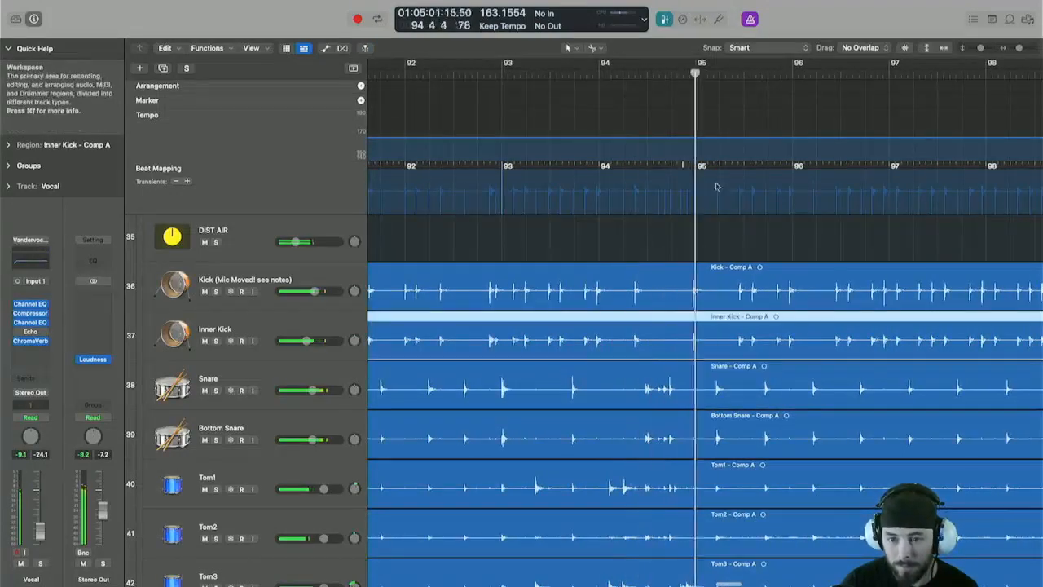
left_click_drag(694, 197, 694, 197)
scroll(741, 201, "right", 5)
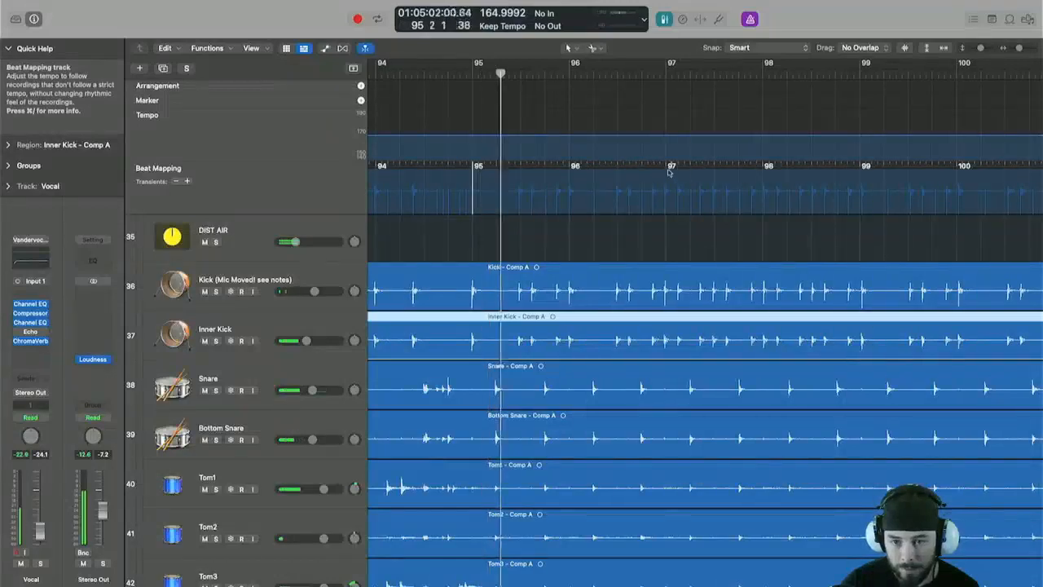
left_click_drag(663, 209, 665, 205)
scroll(819, 167, "right", 2)
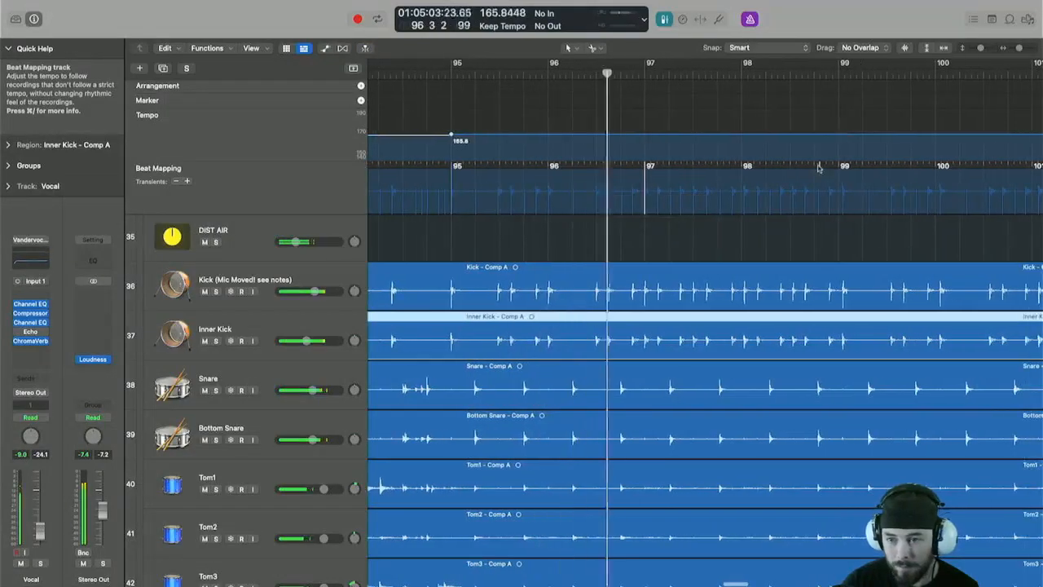
Align the bar lines at bars 99, 103 and 105 with their kick transients.
left_click_drag(841, 169, 803, 208)
scroll(836, 214, "right", 6)
scroll(804, 207, "right", 8)
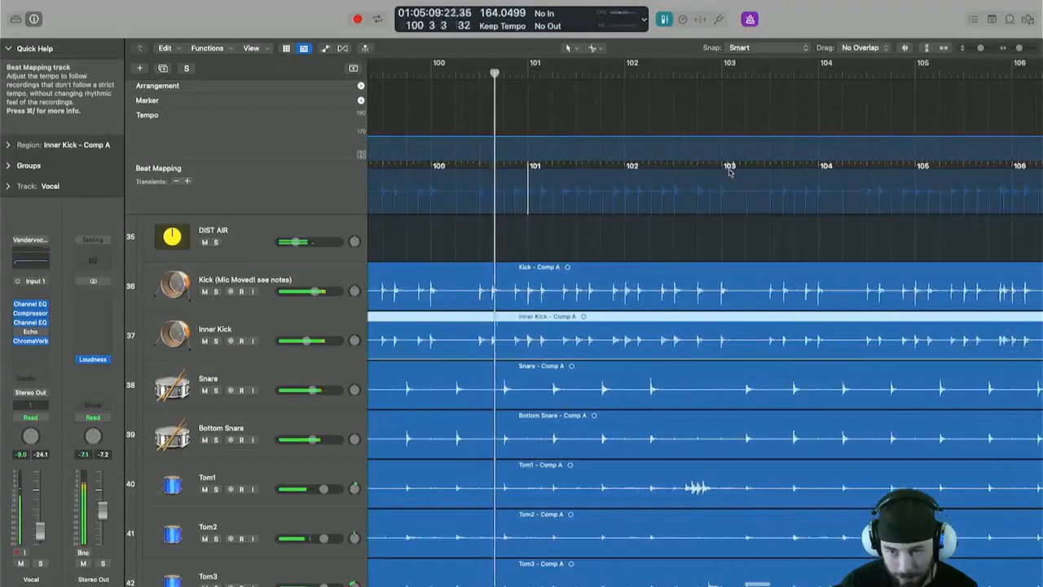
left_click_drag(722, 193, 722, 205)
scroll(733, 203, "right", 6)
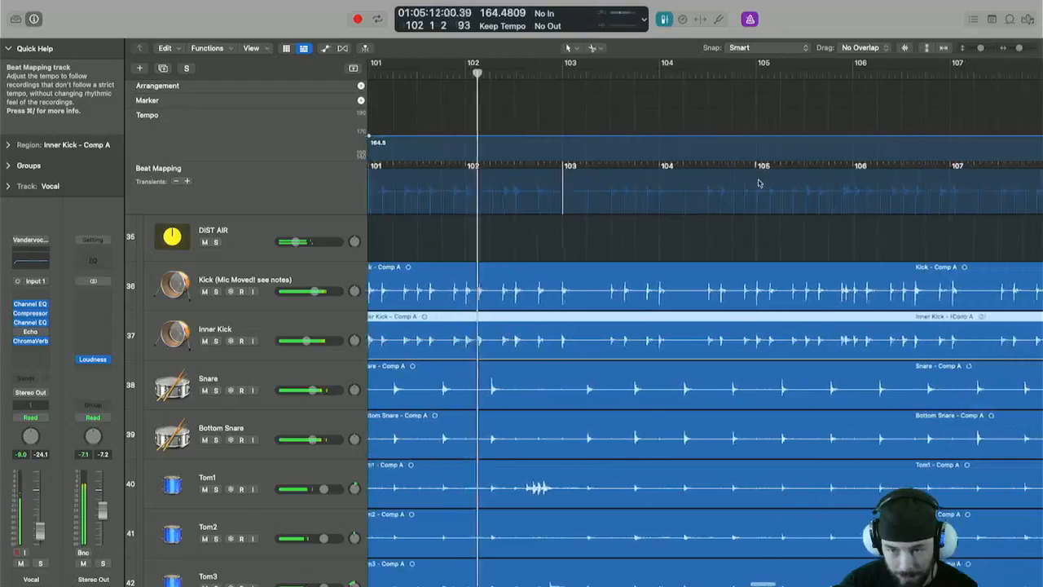
left_click_drag(753, 173, 727, 204)
Select the Snare, Kick and Inner Kick regions and map bars 109 and 111 to their kick transients.
scroll(761, 186, "right", 6)
scroll(737, 203, "right", 6)
scroll(710, 182, "right", 4)
scroll(687, 179, "right", 3)
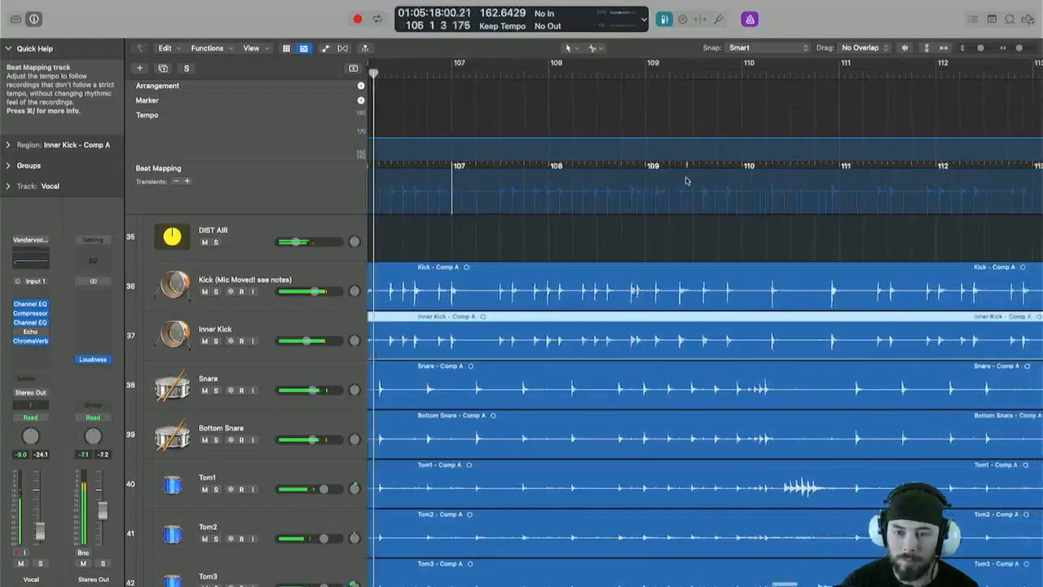
scroll(687, 181, "down", 1)
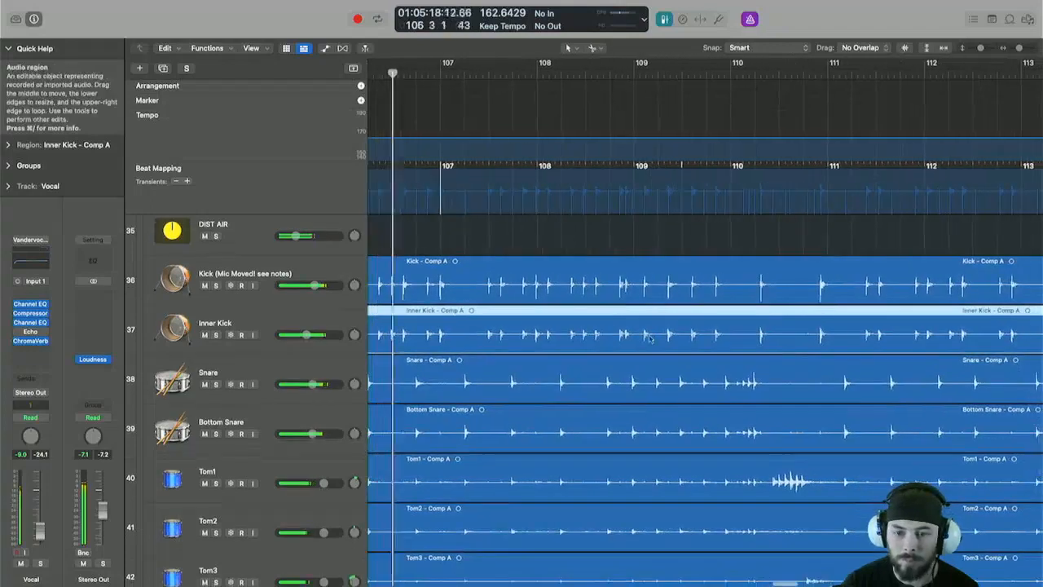
left_click(621, 370)
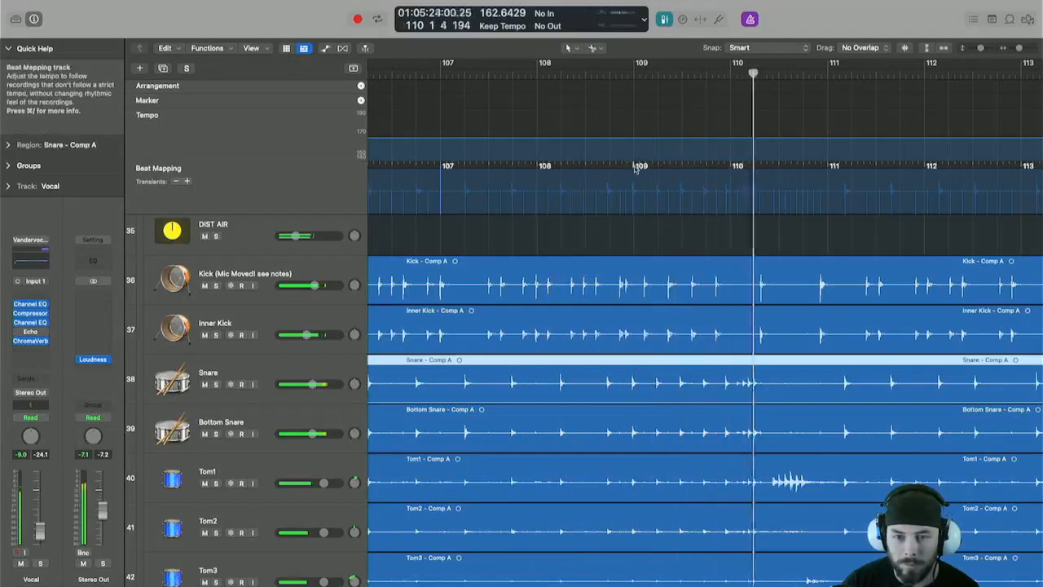
left_click_drag(636, 168, 635, 195)
left_click(805, 273)
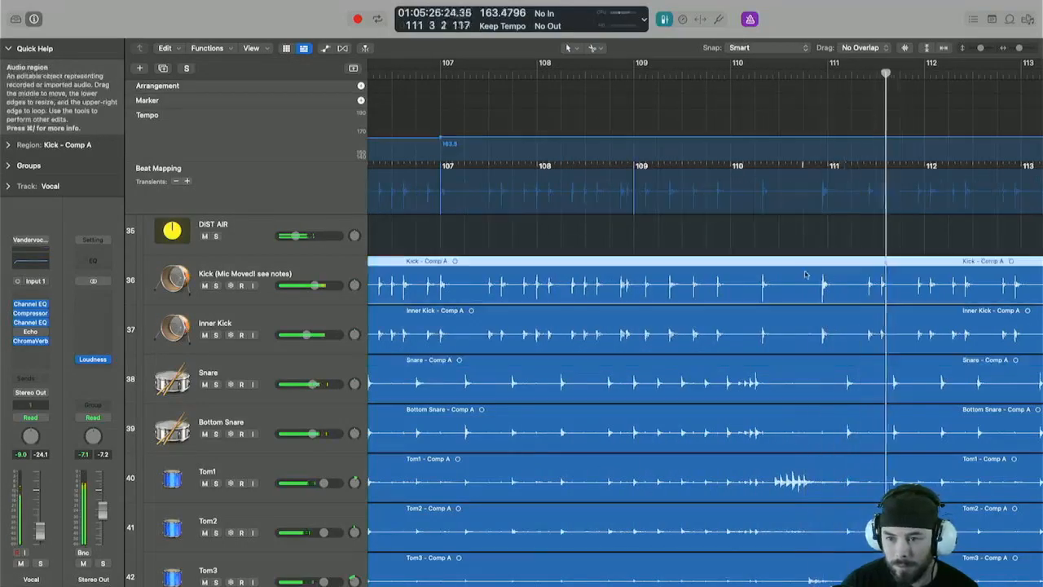
left_click(807, 314)
left_click_drag(831, 168, 821, 200)
Map the beats at bars 113, 115, 117 and 121 to the kick transients.
scroll(693, 199, "right", 5)
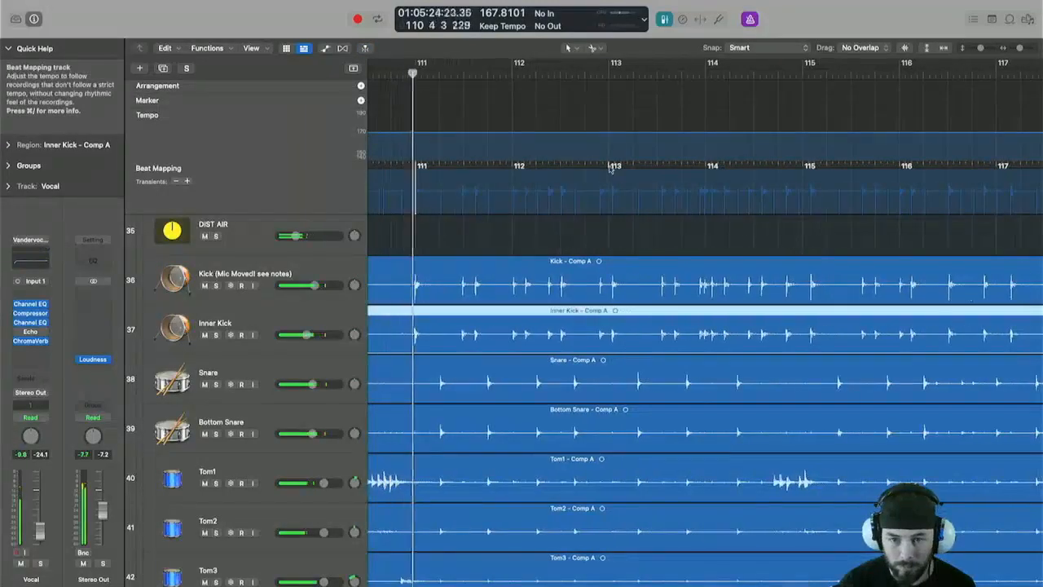
left_click_drag(613, 167, 613, 201)
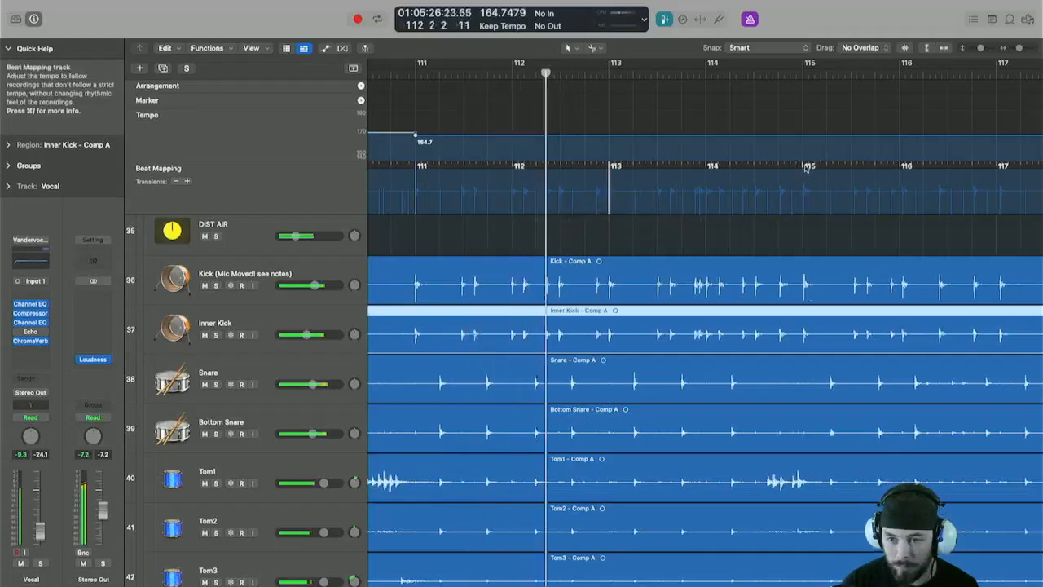
left_click_drag(805, 170, 806, 203)
scroll(724, 231, "right", 5)
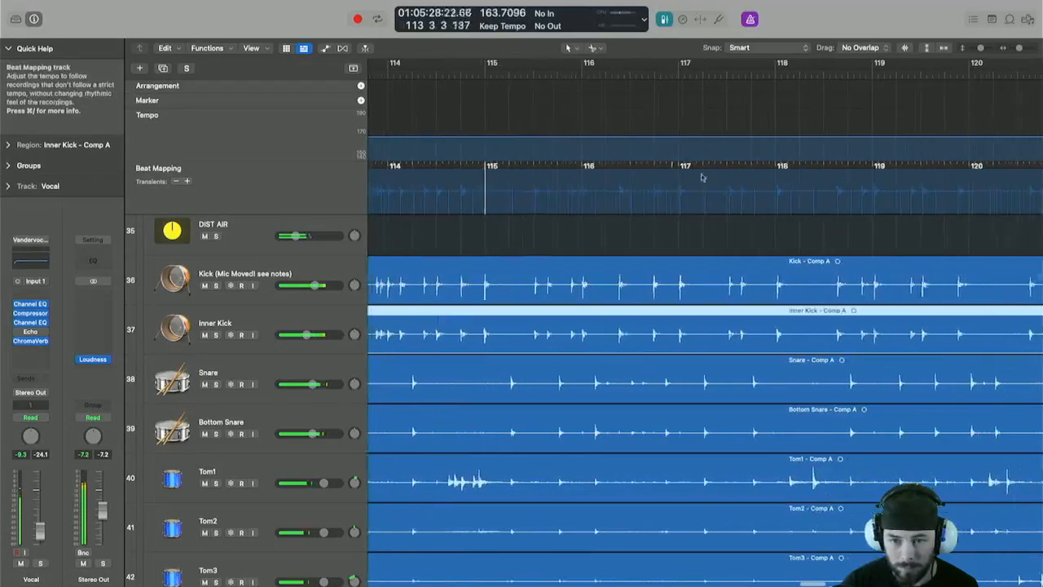
left_click_drag(675, 171, 691, 199)
scroll(718, 193, "right", 5)
scroll(718, 194, "right", 2)
scroll(709, 191, "right", 5)
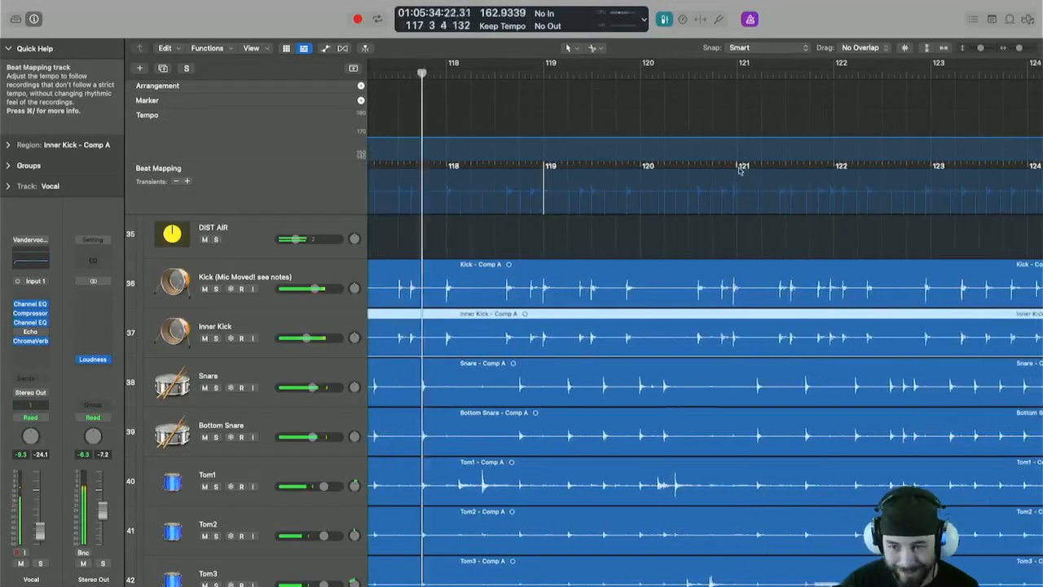
left_click_drag(737, 175, 736, 194)
Select the Snare, Kick and Inner Kick regions and map bars 123 and 125 to their kick transients.
scroll(736, 194, "right", 5)
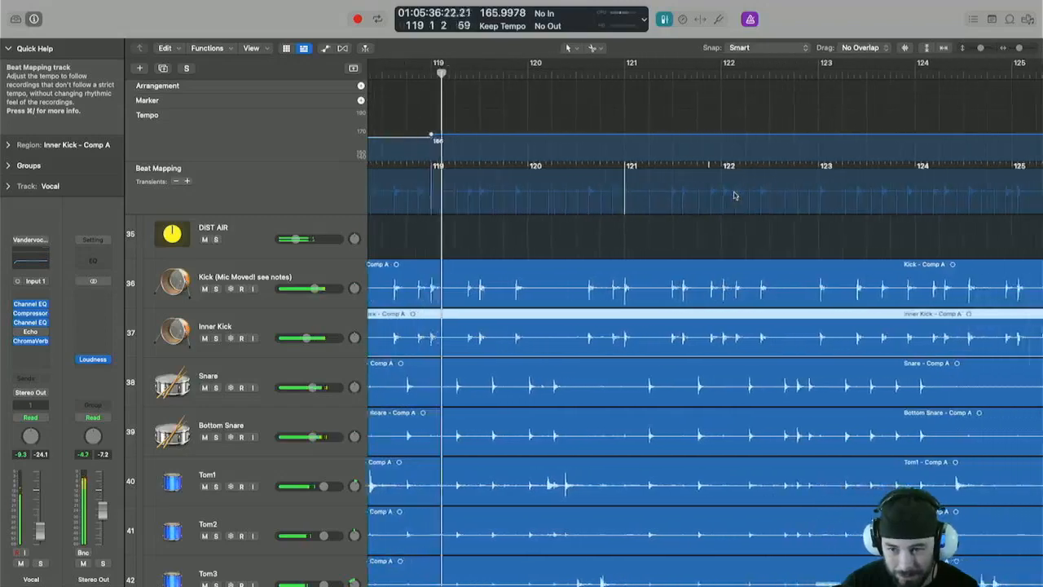
scroll(733, 196, "right", 5)
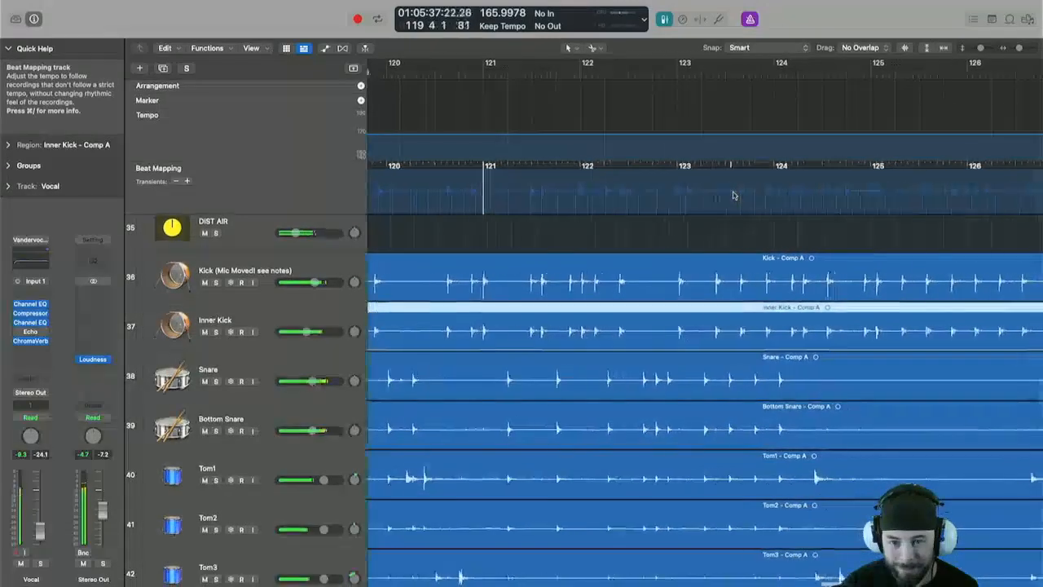
left_click(617, 384)
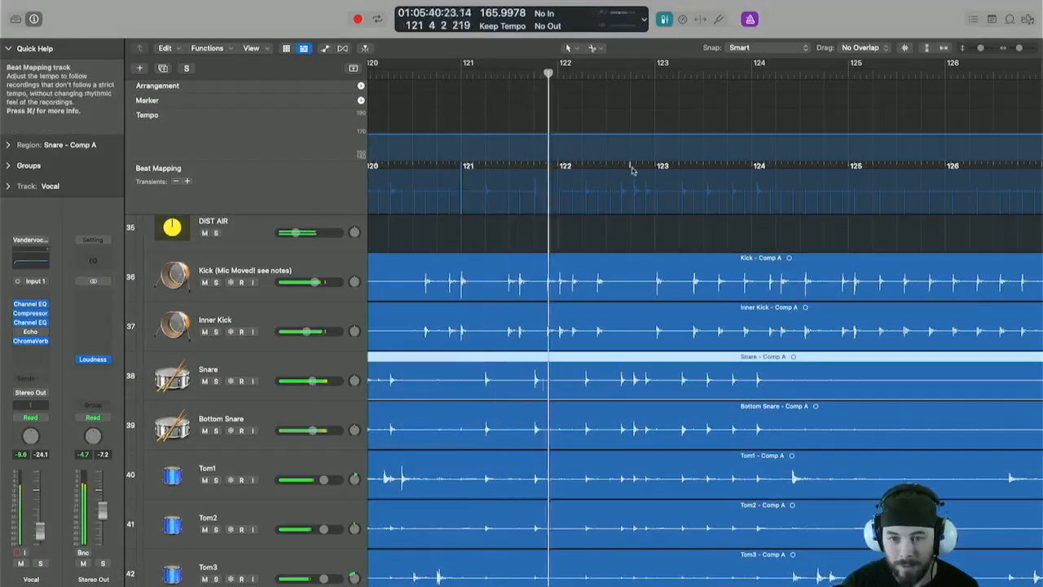
left_click(643, 283)
left_click_drag(658, 198, 657, 211)
left_click(646, 327)
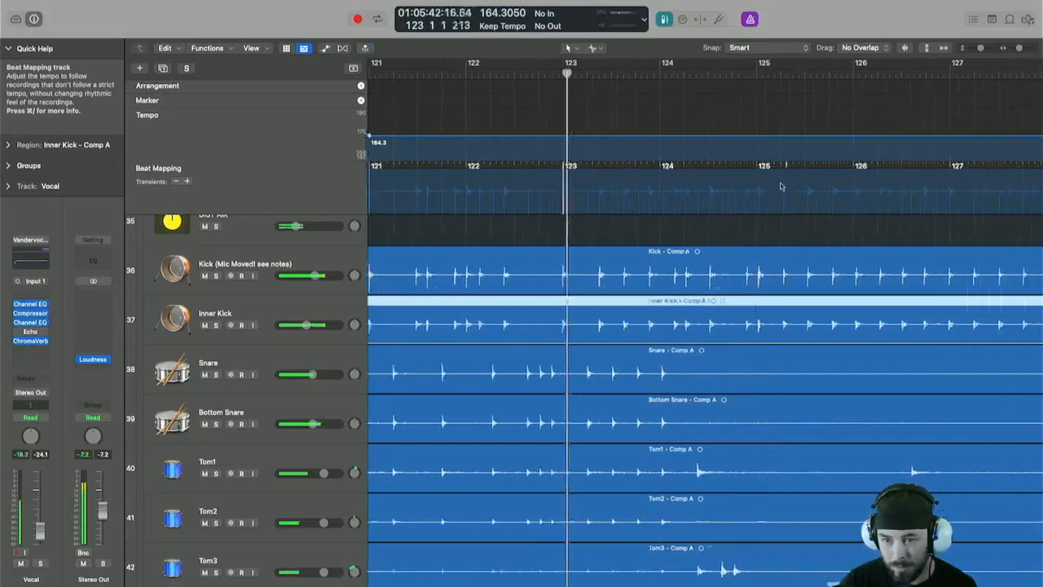
left_click_drag(719, 172, 723, 202)
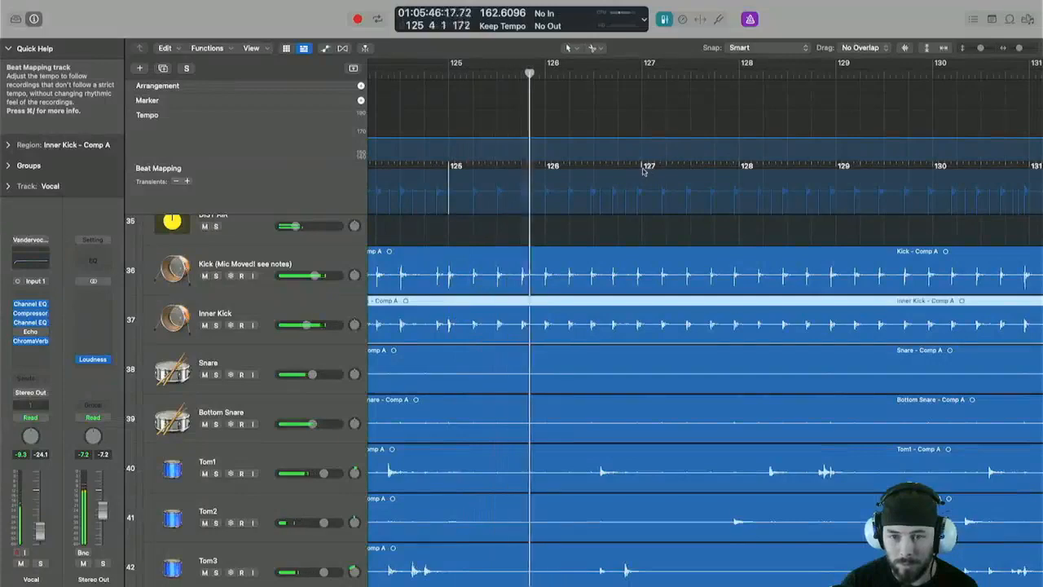
Map the bar lines from bar 127 through bar 137 to their kick transients.
left_click_drag(644, 170, 642, 204)
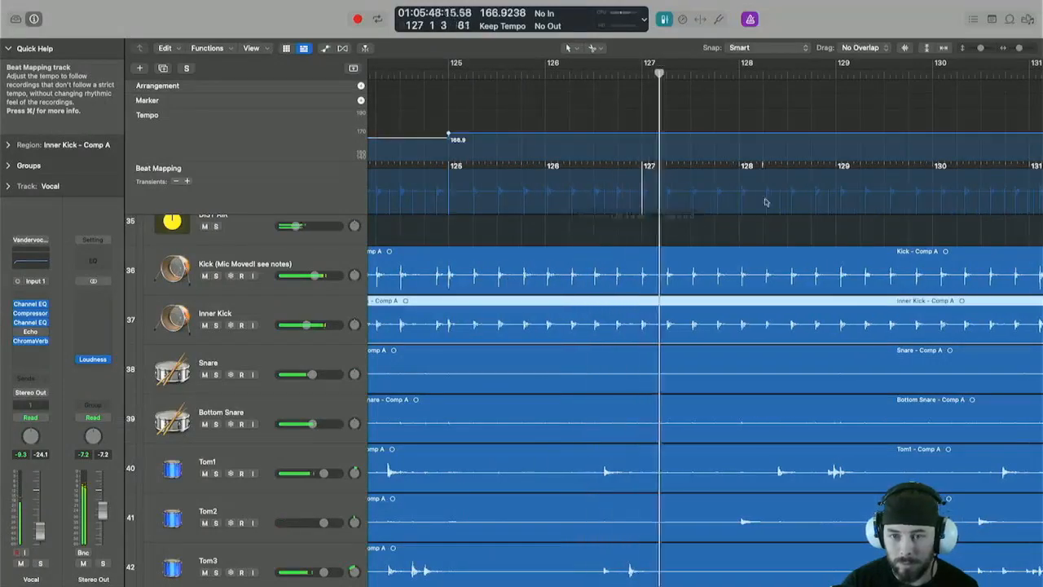
left_click_drag(839, 167, 843, 204)
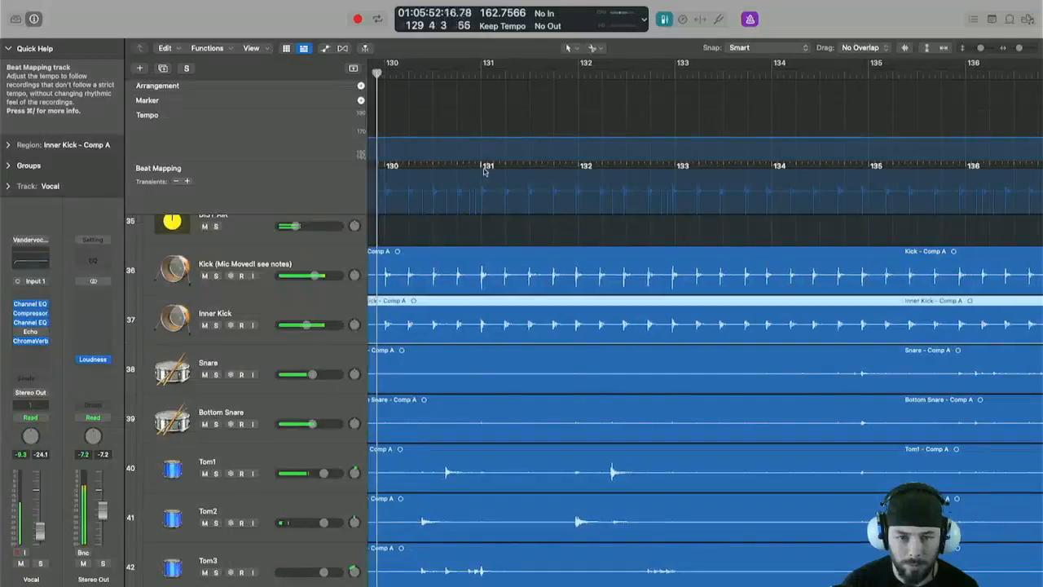
left_click_drag(485, 170, 480, 200)
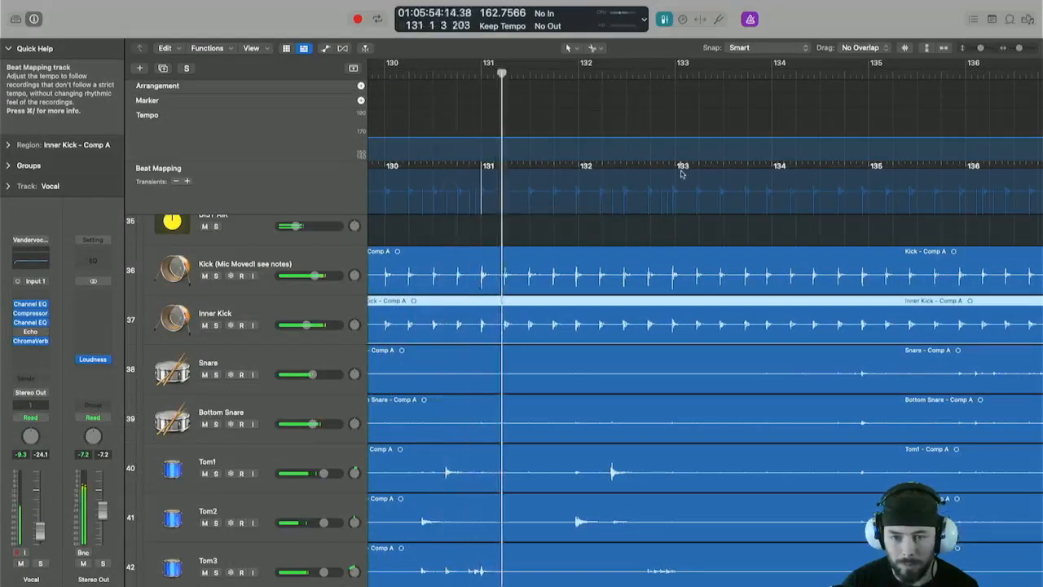
left_click_drag(676, 169, 676, 199)
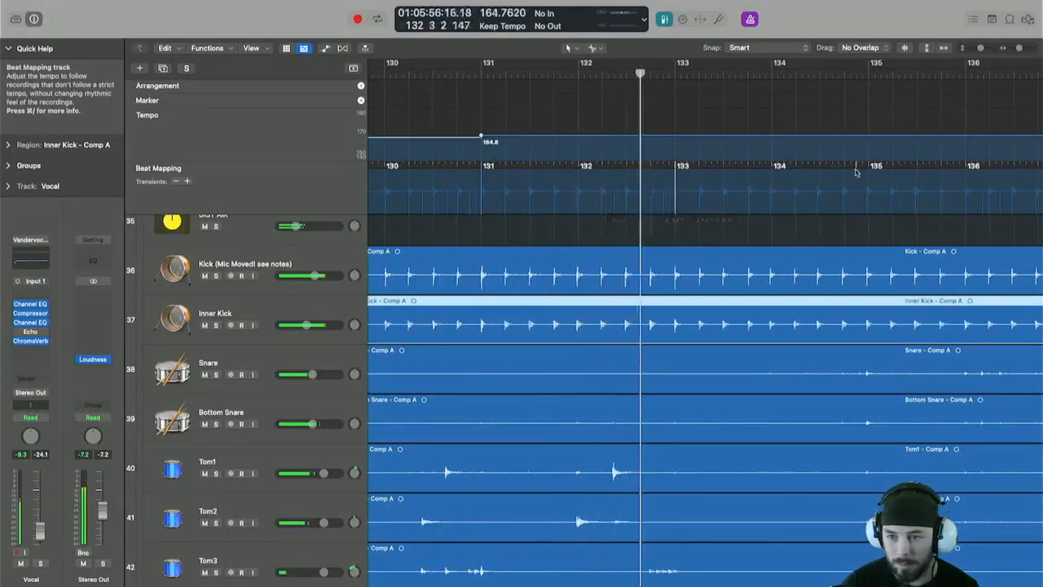
left_click_drag(876, 167, 868, 199)
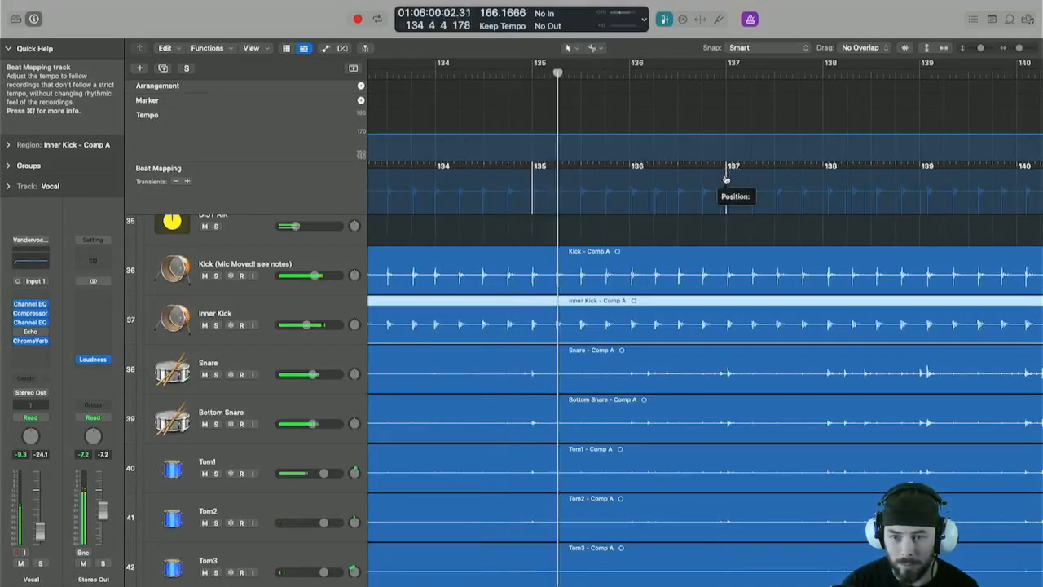
left_click_drag(726, 178, 724, 202)
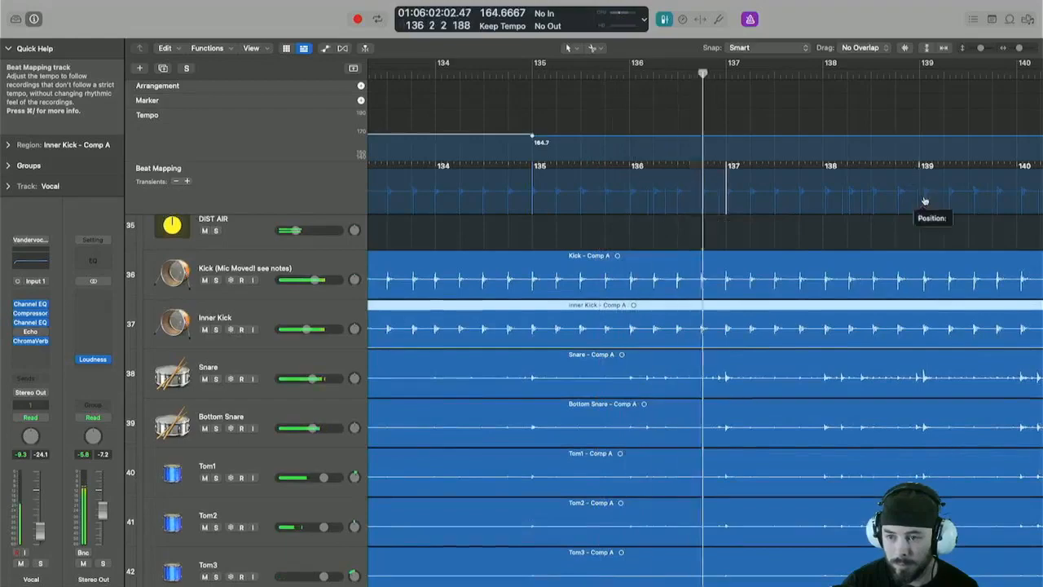
left_click_drag(925, 201, 923, 201)
scroll(846, 212, "right", 5)
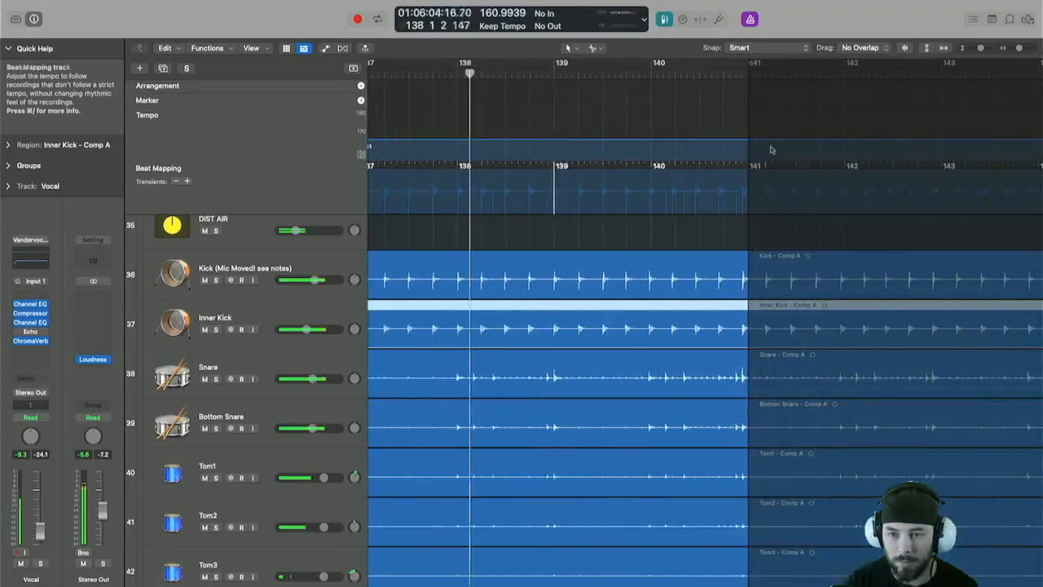
Stop playback and zoom out to review the mapped tempo map across the song, then zoom in on the Inner Kick track.
key("space")
scroll(820, 249, "down", 10)
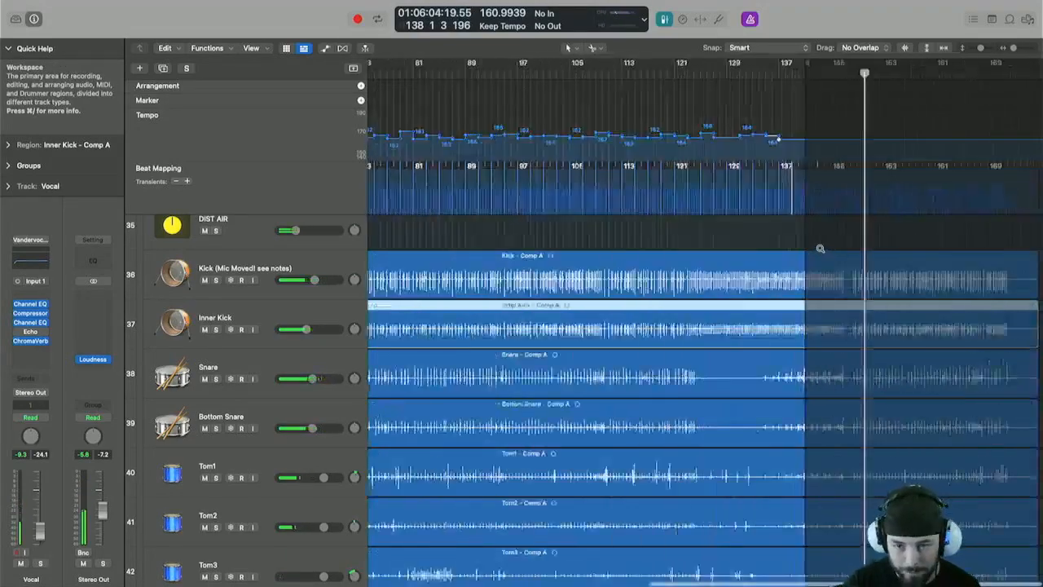
scroll(821, 249, "down", 5)
mouse_move(906, 63)
left_mouse_down()
mouse_move(1020, 101)
mouse_move(1004, 111)
left_mouse_up()
key("z")
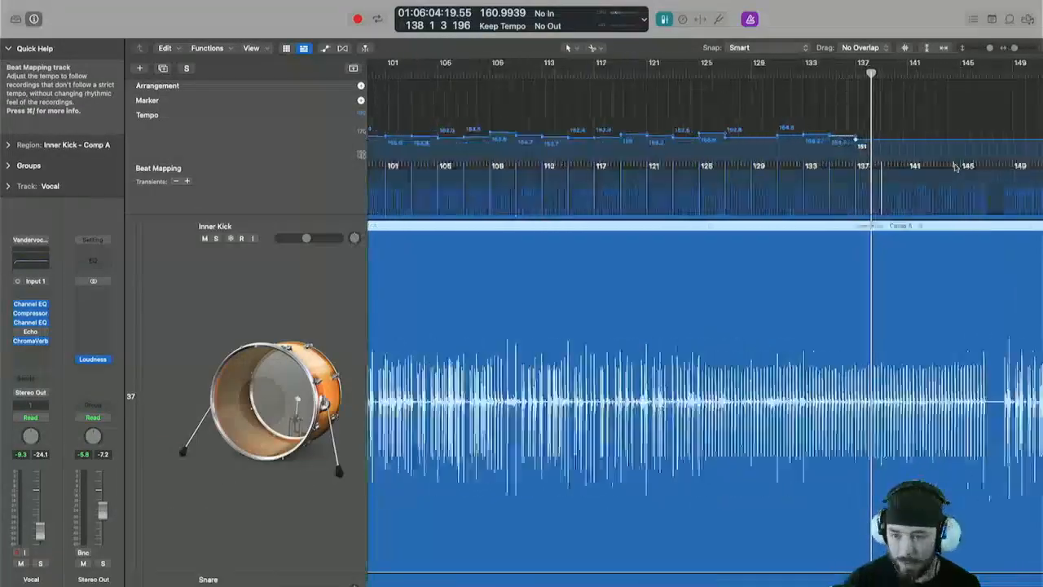
Zoom in on the Inner Kick track and map the bar lines at bars 139, 141 and 143 to their kick transients.
key("super+Right")
key("super+Right")
key("super+Right")
key("super+Up")
key("super+Up")
key("super+Up")
key("super+Up")
key("super+Up")
key("super+Up")
key("super+Up")
key("super+Up")
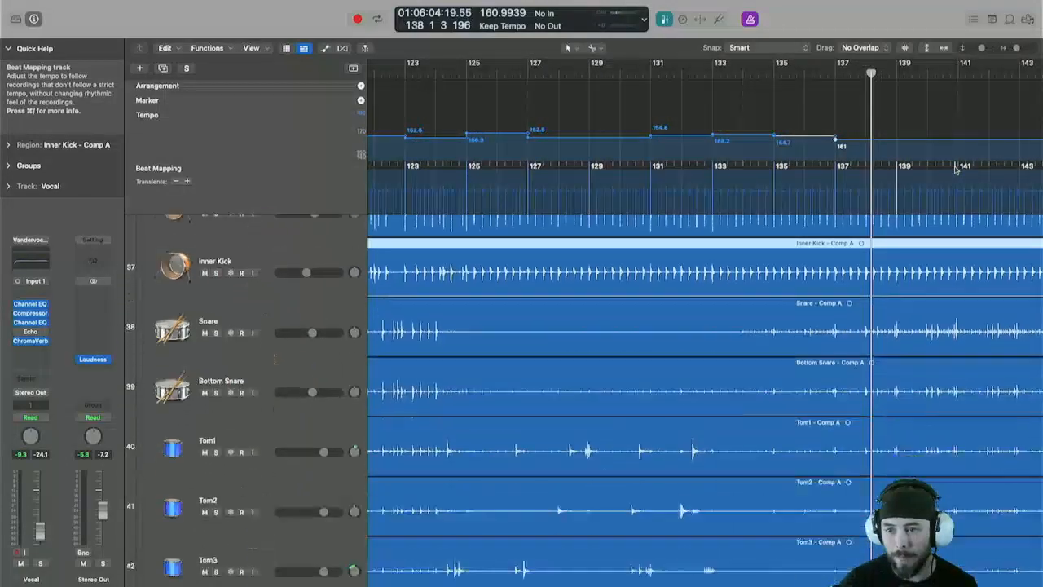
scroll(956, 169, "right", 10)
key("super+Up")
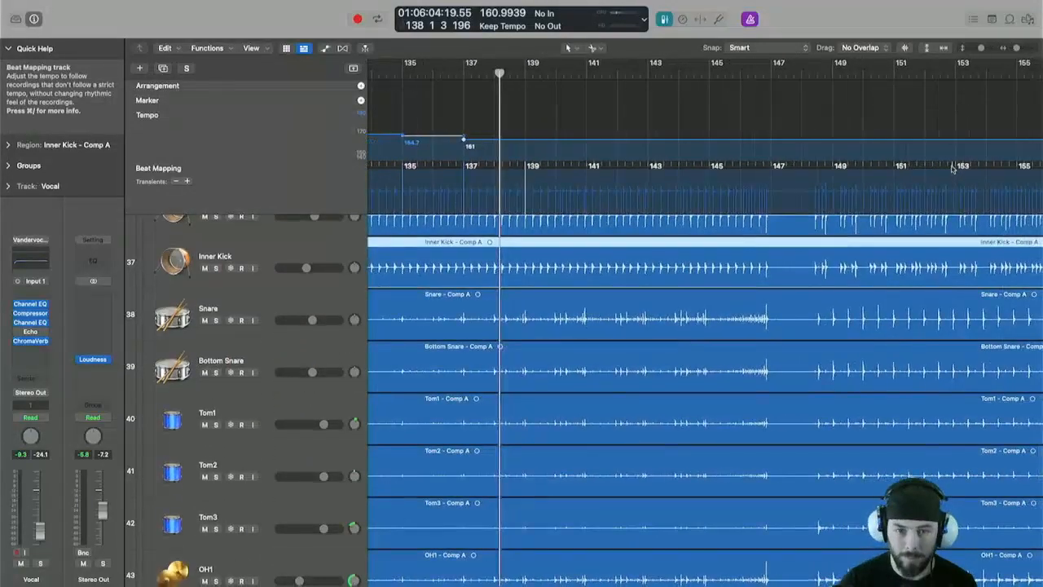
key("space")
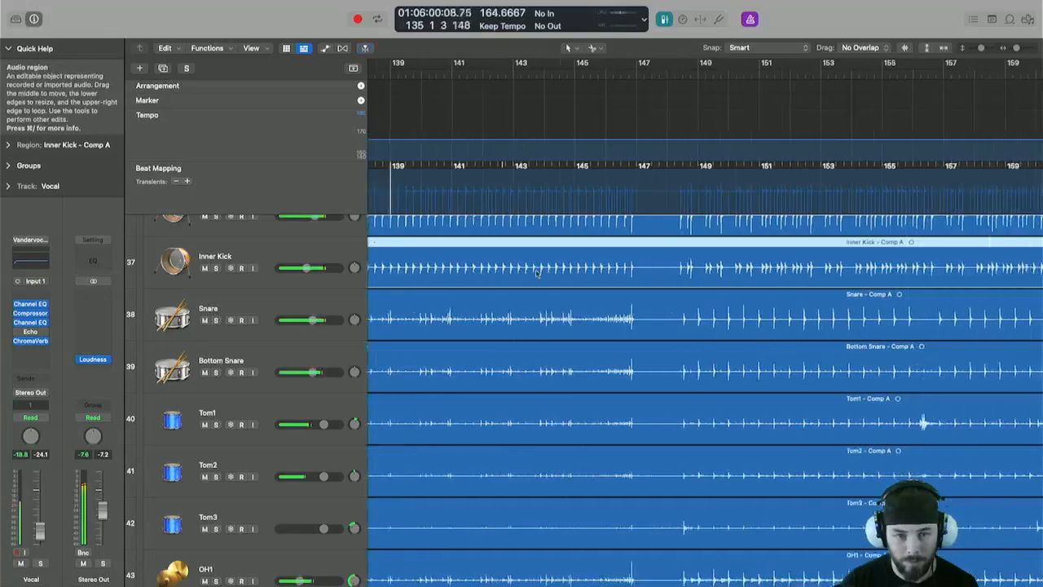
key("super+Right")
key("super+Right")
key("super+Right")
key("super+Left")
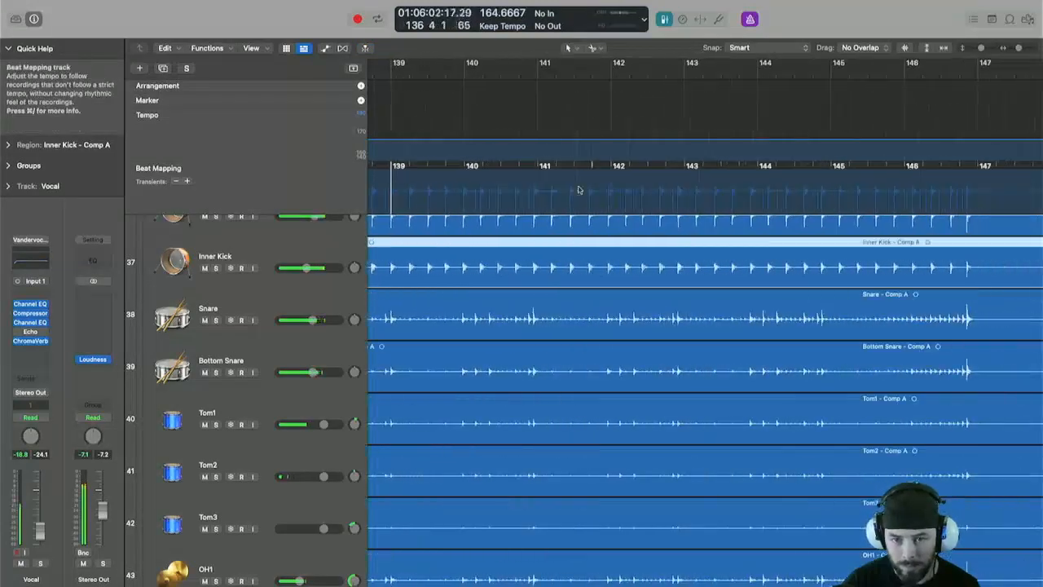
left_click_drag(535, 213, 536, 213)
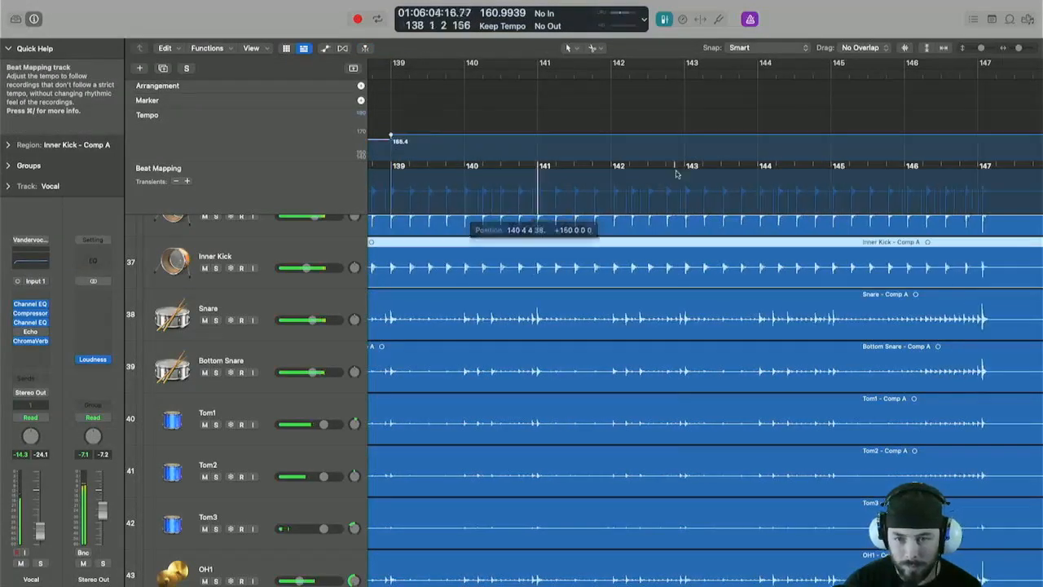
left_click_drag(686, 213, 687, 213)
left_click_drag(824, 203, 823, 202)
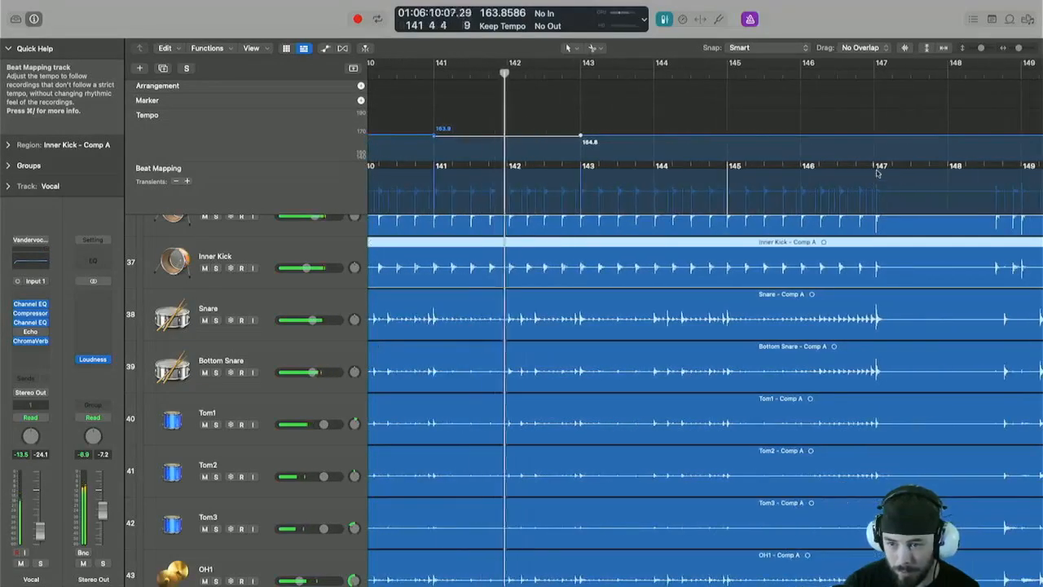
Map the bar lines from bar 147 through bar 155 to their kick transients.
left_click_drag(876, 170, 877, 205)
scroll(876, 208, "right", 6)
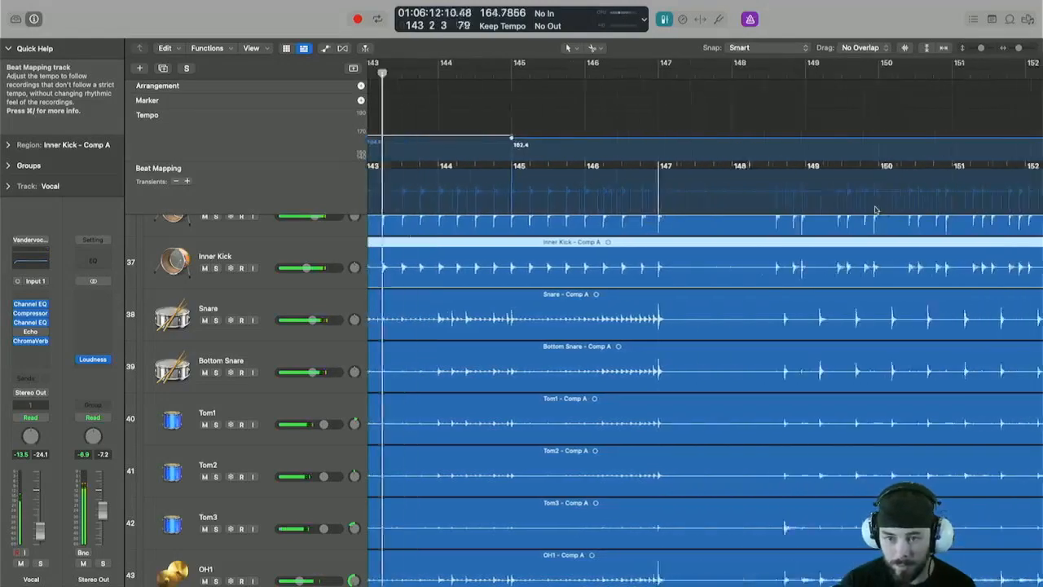
scroll(643, 179, "right", 1)
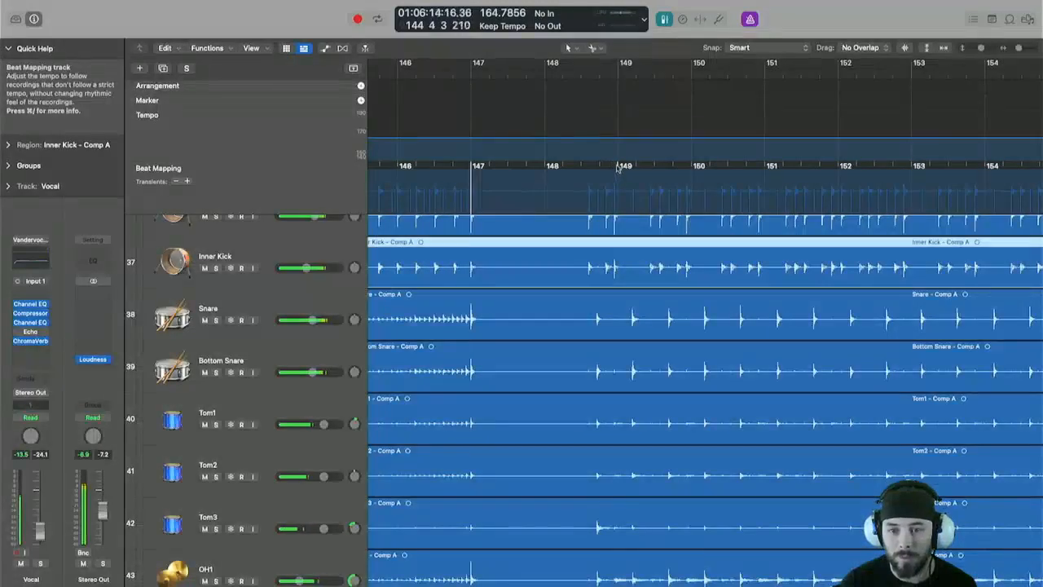
left_click_drag(618, 167, 617, 213)
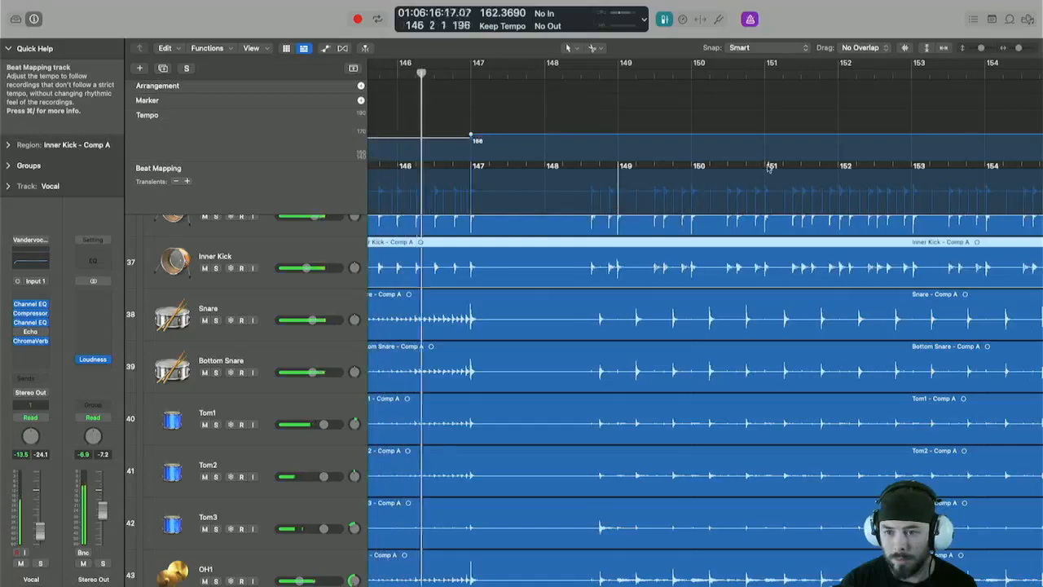
left_click_drag(768, 167, 769, 215)
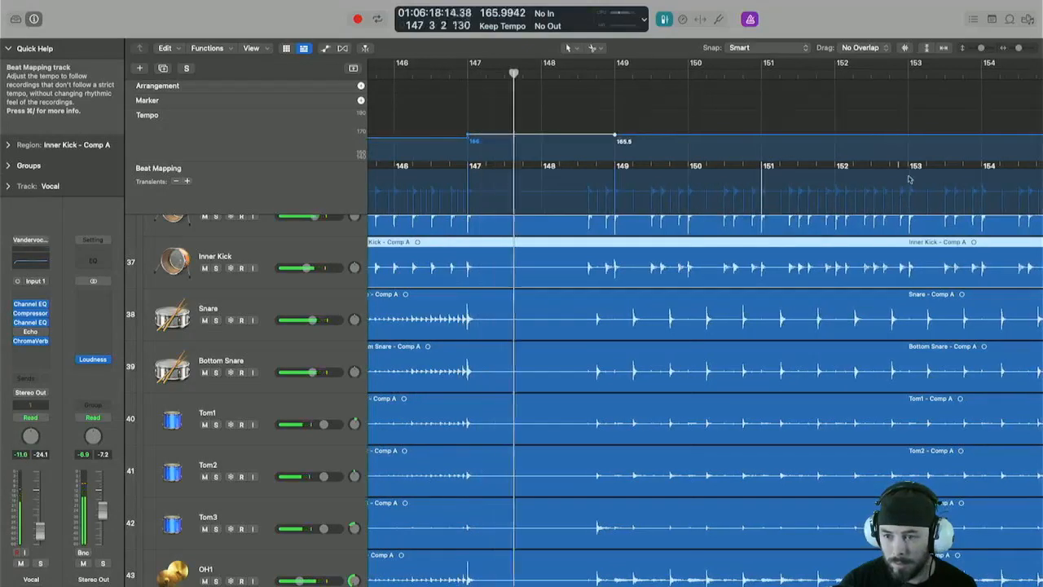
left_click_drag(910, 168, 911, 205)
scroll(849, 201, "right", 5)
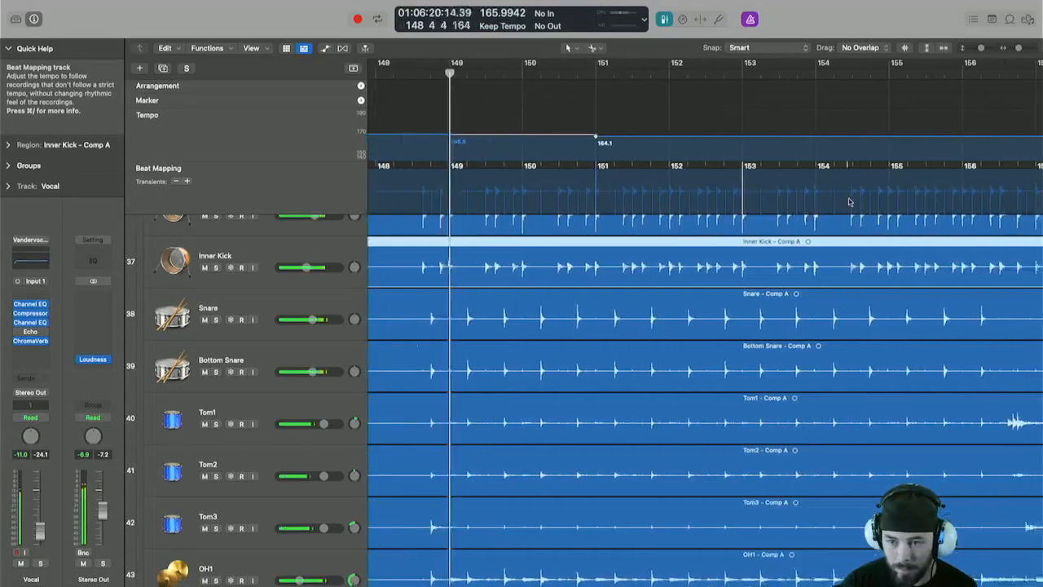
scroll(847, 188, "right", 3)
left_click_drag(845, 168, 840, 196)
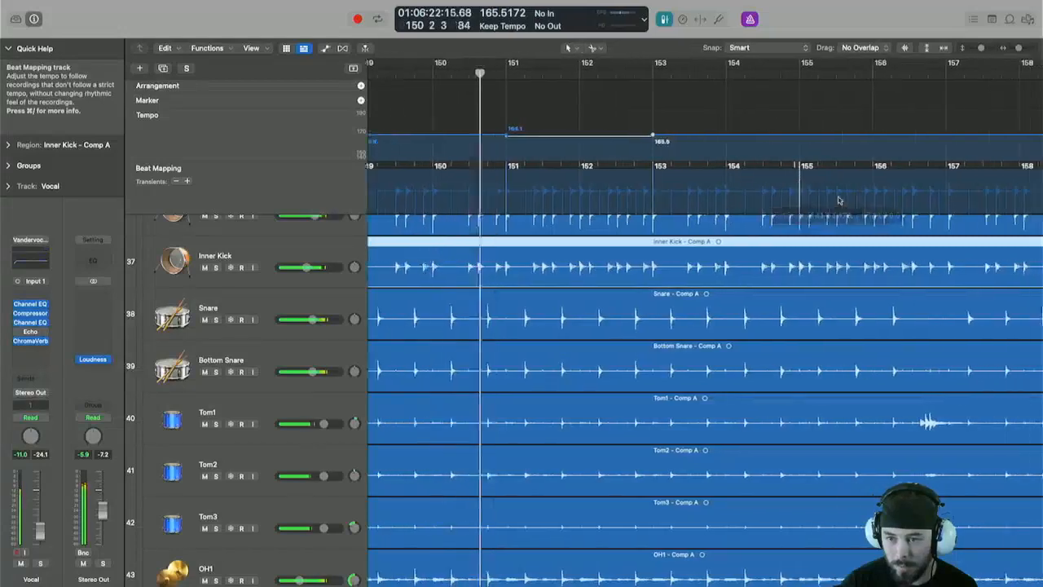
Map the bar lines from bar 157 through bar 167 to their kick transients.
scroll(687, 179, "right", 10)
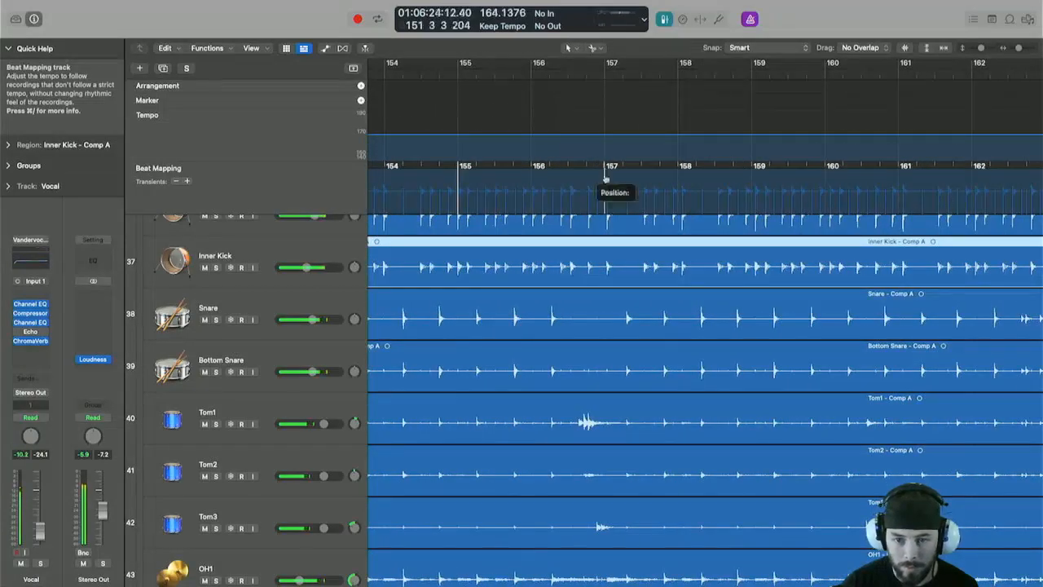
left_click_drag(607, 201, 607, 202)
left_click_drag(754, 170, 754, 201)
left_click_drag(897, 171, 891, 200)
scroll(891, 200, "right", 8)
scroll(775, 177, "right", 1)
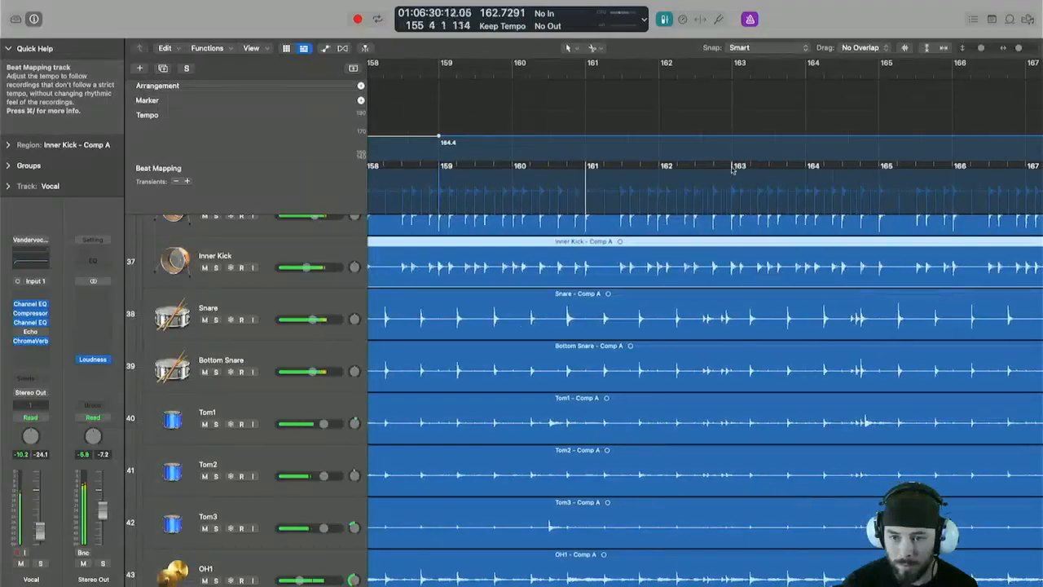
left_click_drag(730, 196, 731, 197)
scroll(757, 196, "right", 1)
left_click_drag(871, 171, 872, 202)
scroll(807, 172, "right", 10)
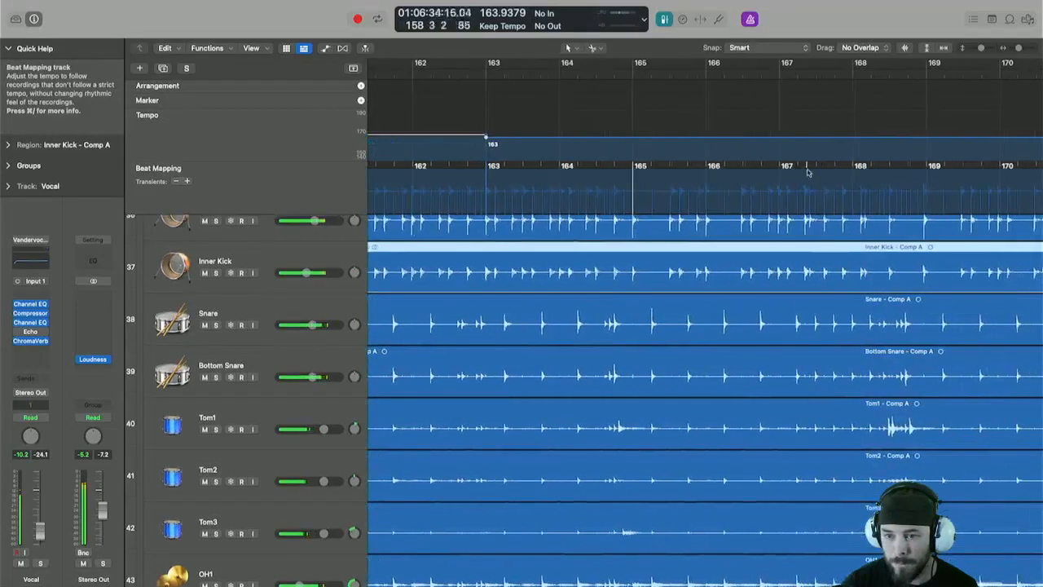
left_click_drag(779, 199, 725, 202)
scroll(738, 179, "right", 8)
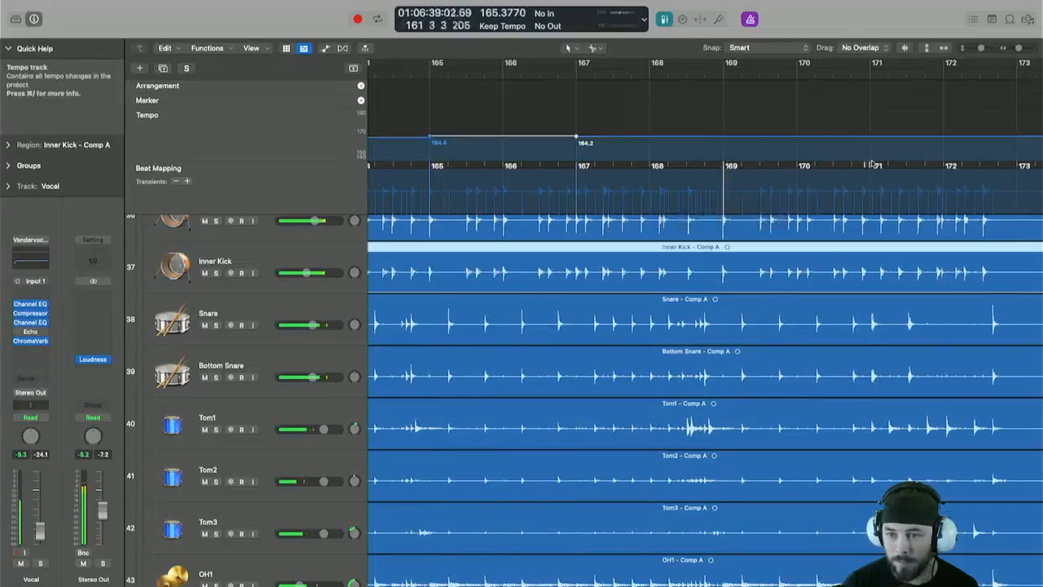
Select the Snare region to map bar 171, then the Inner Kick region to map the last kick near bar 172.
left_click(889, 325)
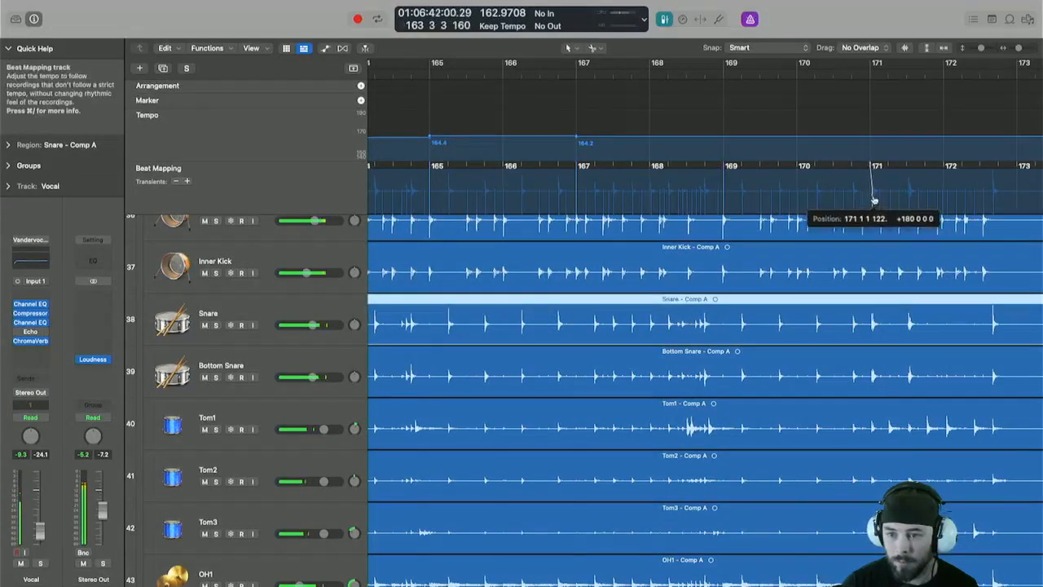
left_click_drag(874, 200, 874, 201)
left_click(910, 273)
scroll(910, 271, "right", 12)
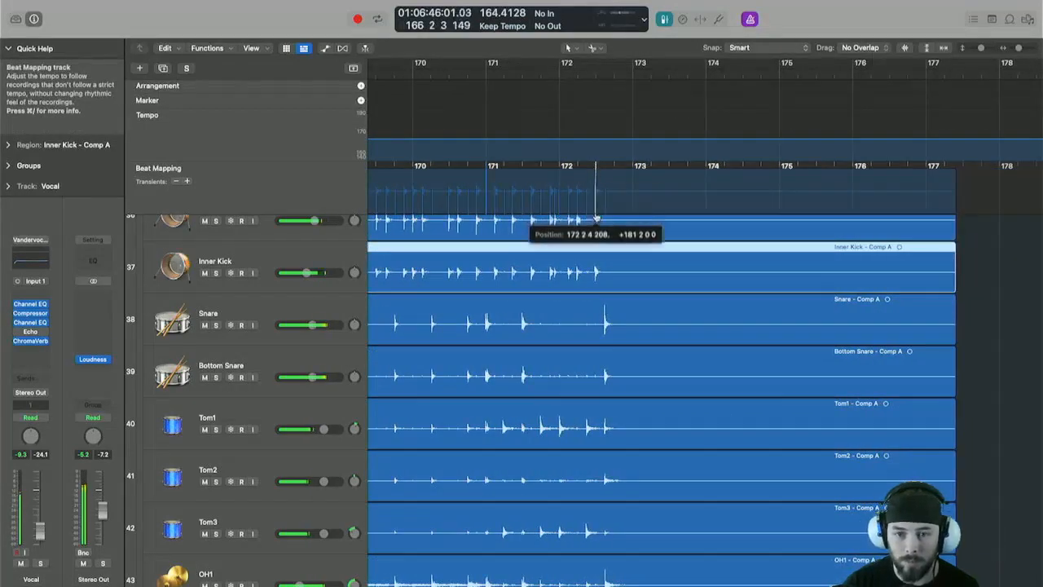
left_click_drag(596, 218, 596, 218)
Select the Bass region and map the song's final bars after bar 172 to its transients.
scroll(792, 259, "down", 5)
scroll(807, 260, "left", 3)
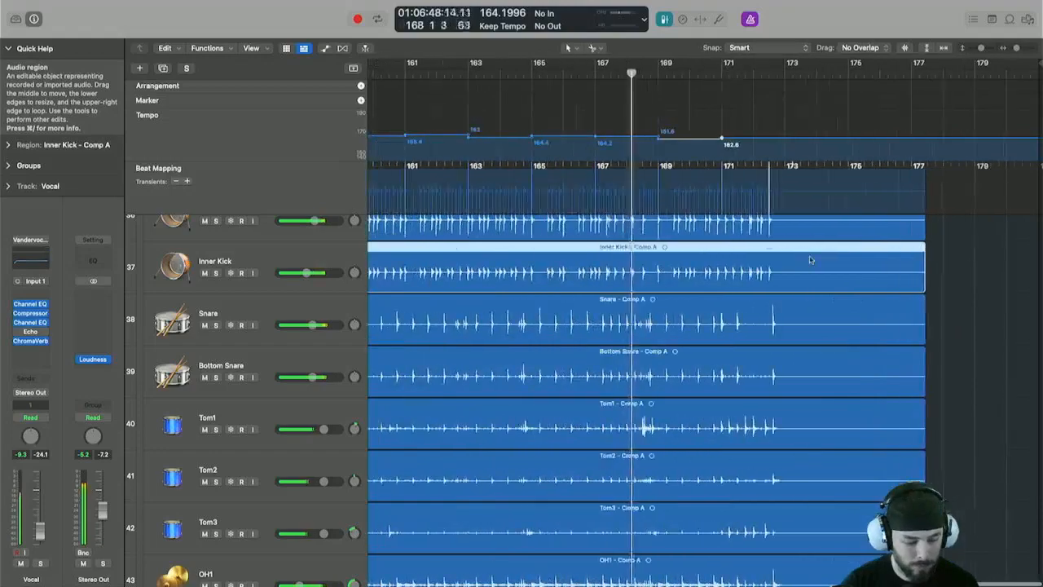
scroll(808, 280, "down", 5)
scroll(809, 277, "down", 2)
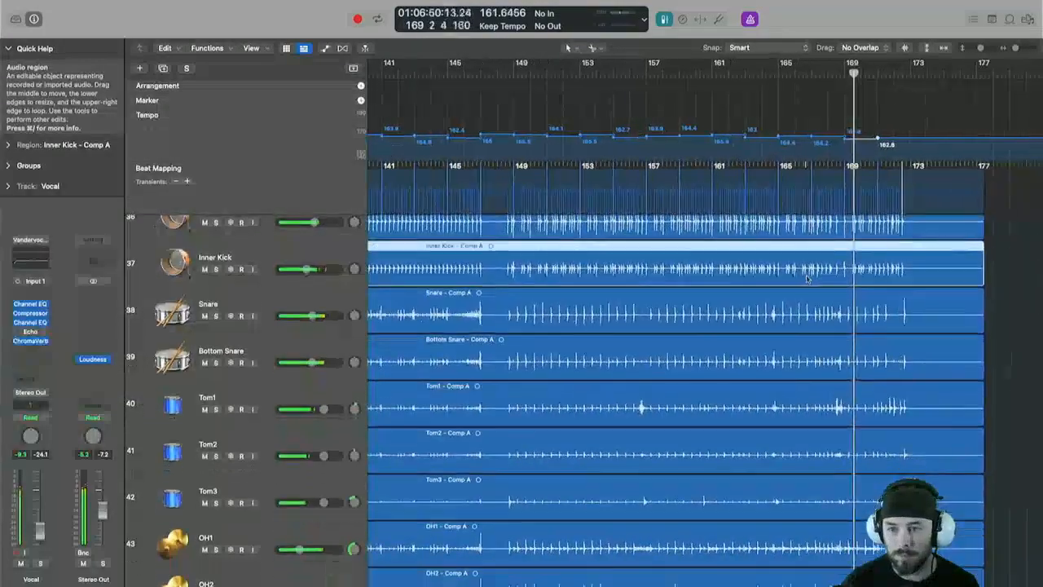
scroll(810, 278, "up", 4)
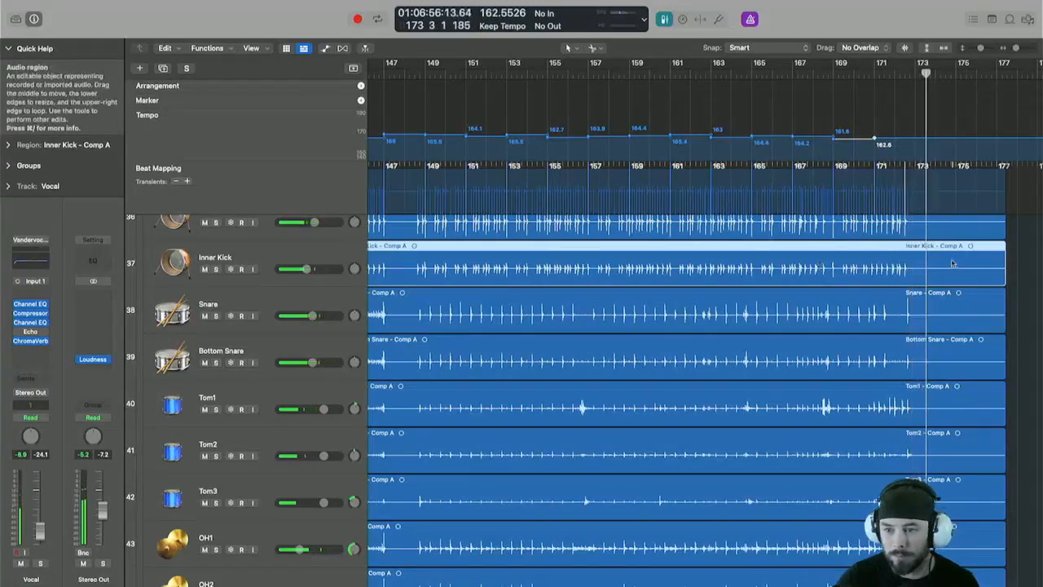
scroll(933, 301, "up", 15)
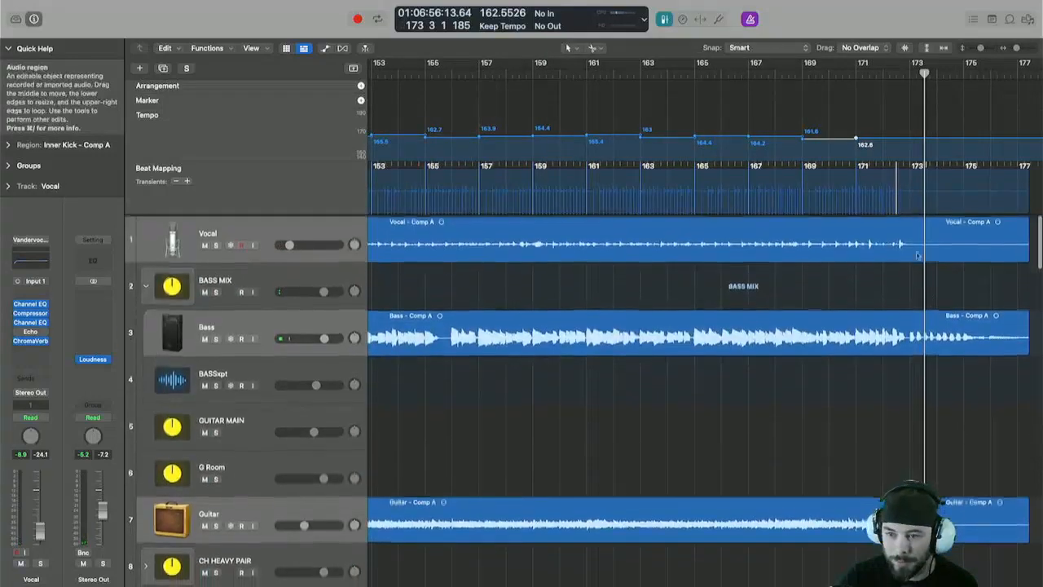
left_click(927, 319)
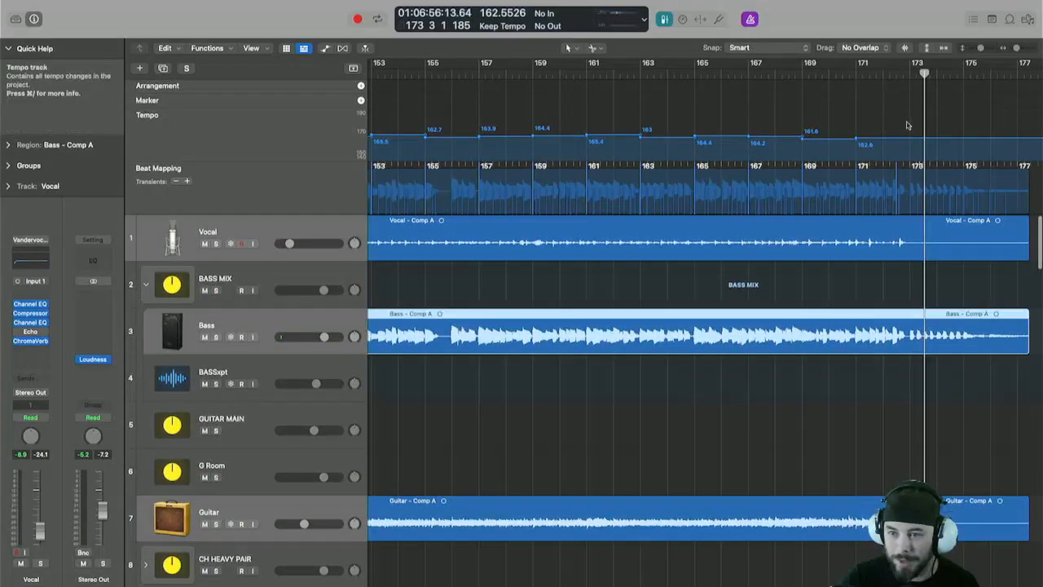
left_click(868, 72)
key("super+Right")
key("super+Right")
key("super+Right")
scroll(938, 302, "right", 10)
scroll(912, 293, "left", 3)
key("space")
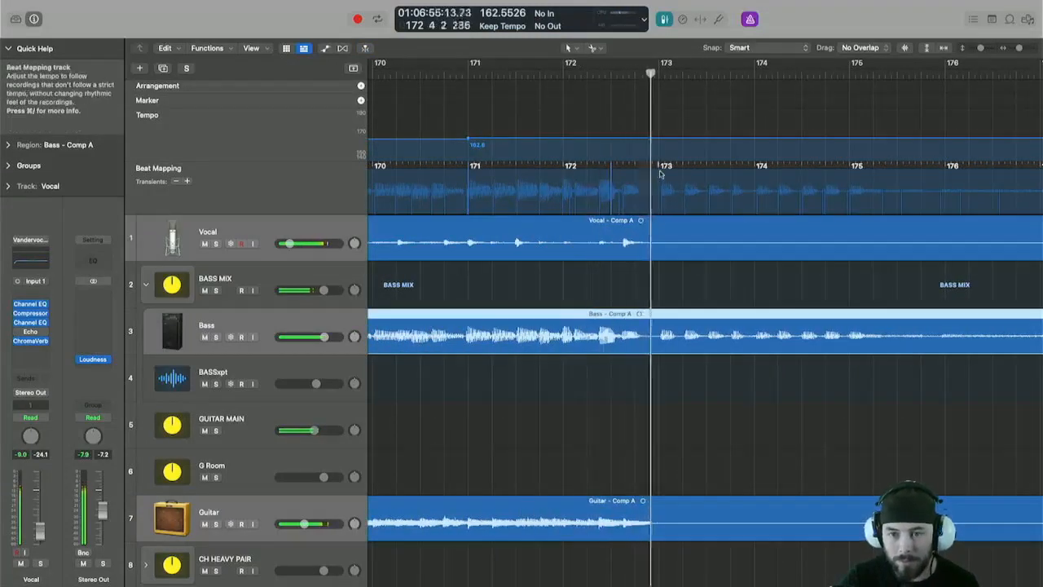
left_click_drag(659, 169, 663, 202)
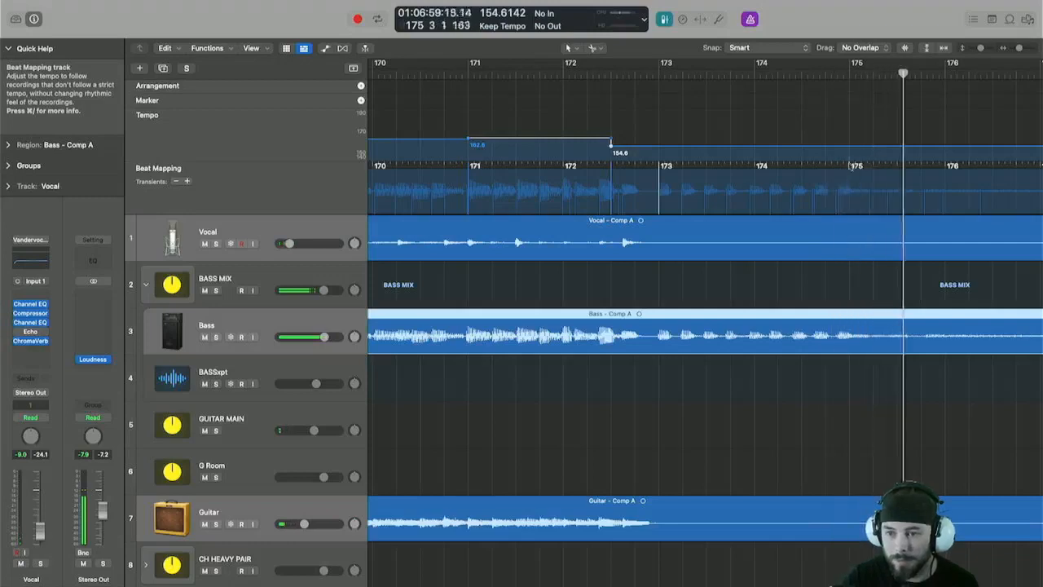
left_click_drag(841, 203, 840, 203)
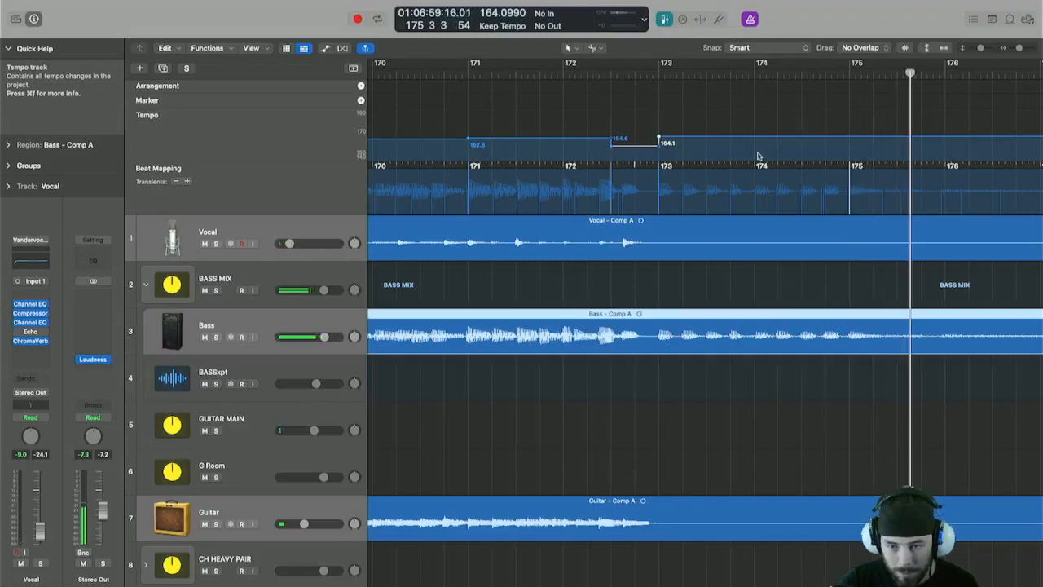
Return to the start of the song and deselect the Bass region.
scroll(864, 222, "down", 10)
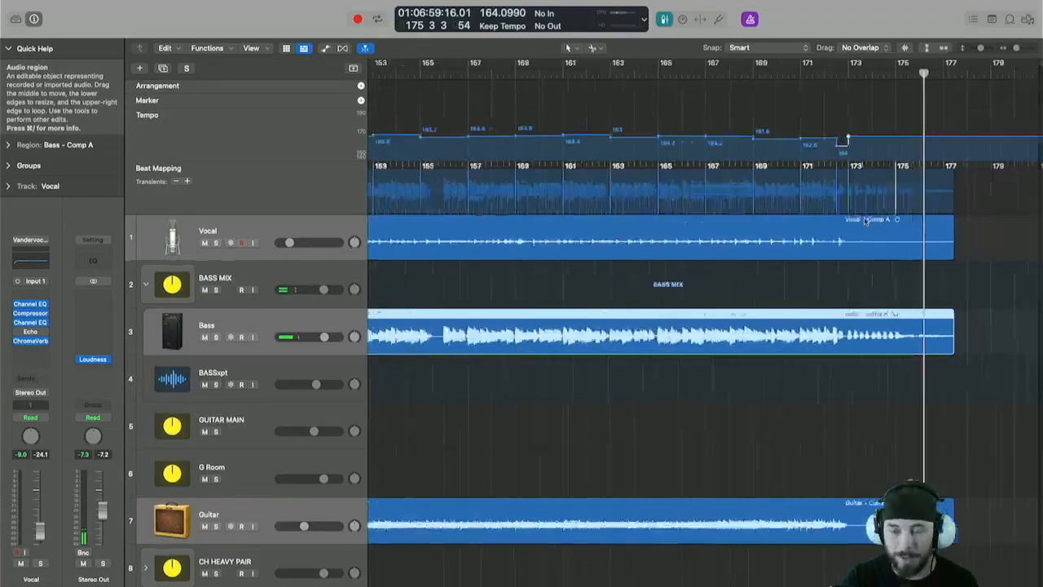
scroll(865, 220, "down", 4)
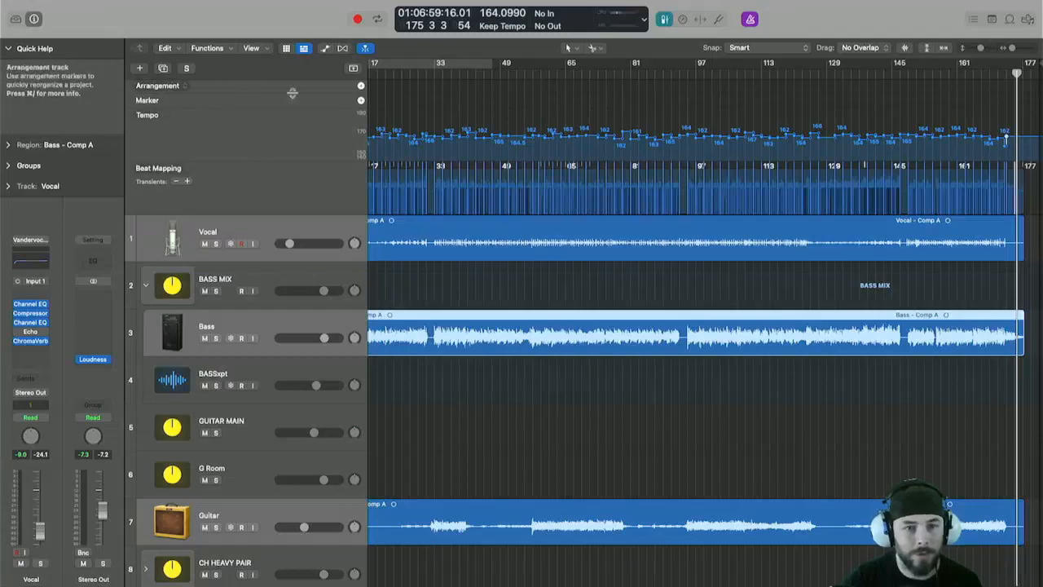
scroll(314, 103, "left", 1)
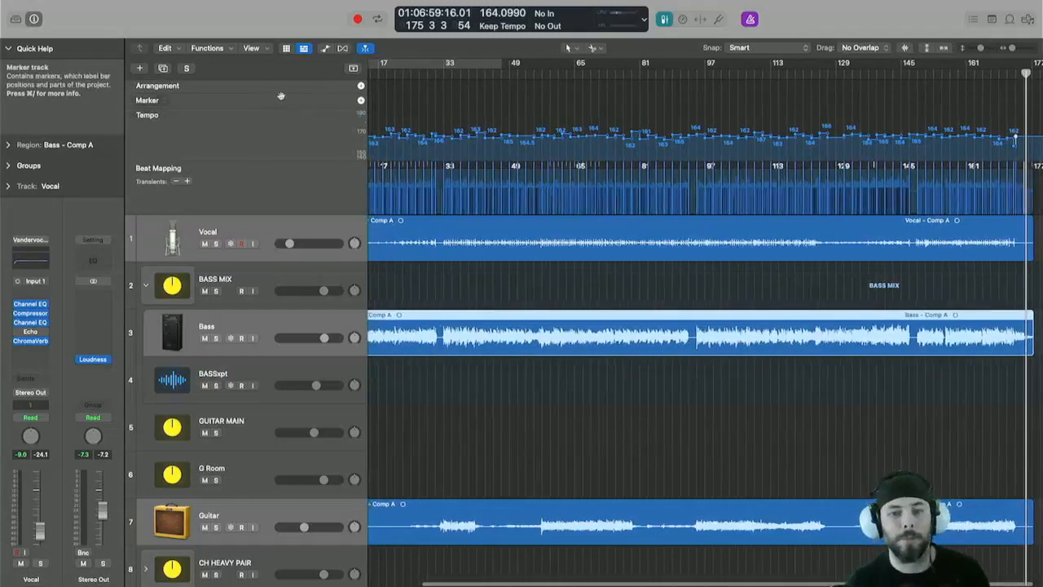
scroll(663, 302, "left", 5)
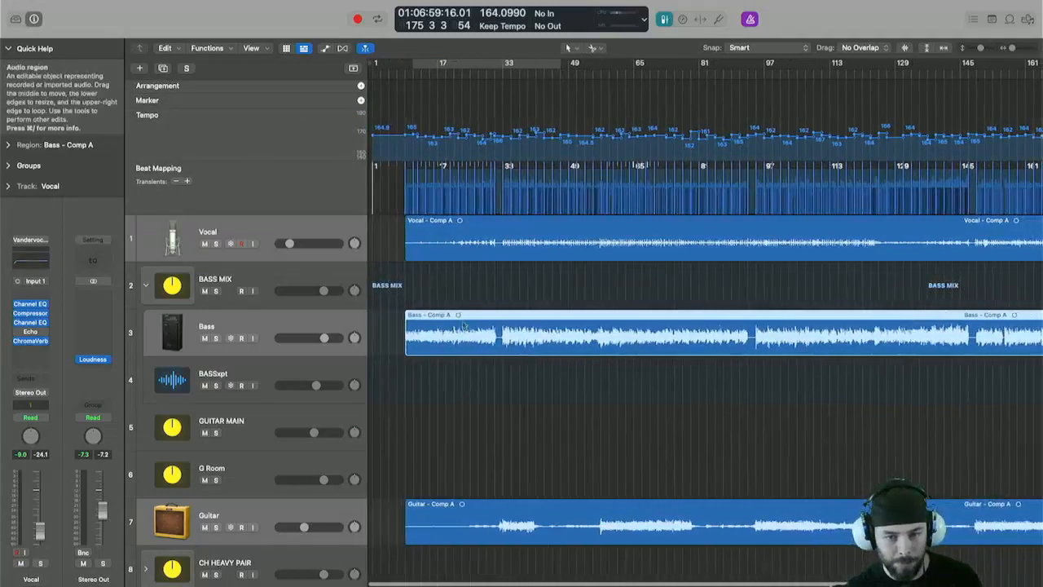
left_click(494, 272)
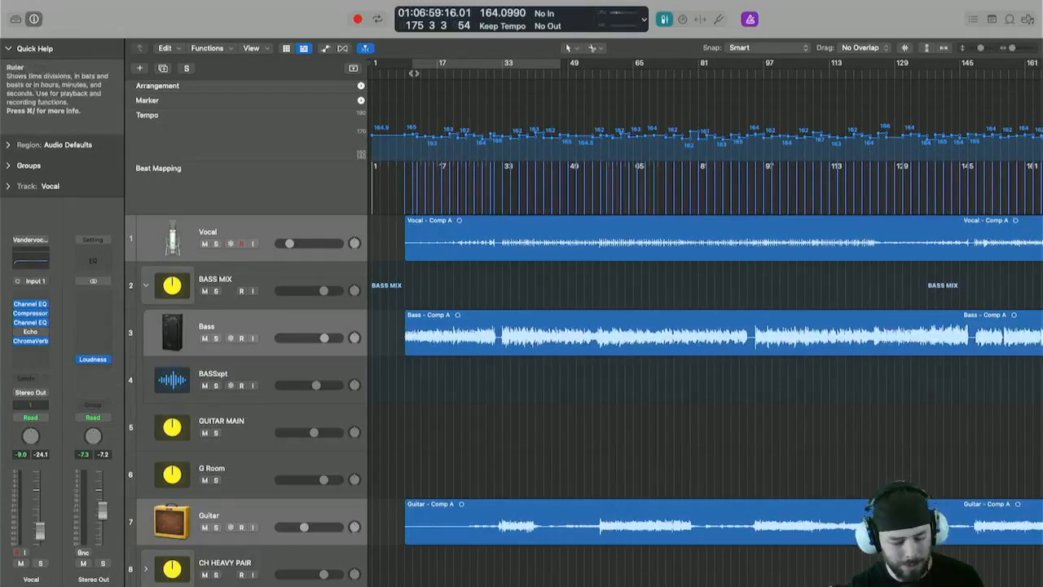
Set a cycle area from bar 9 to bar 33.
scroll(446, 83, "up", 5)
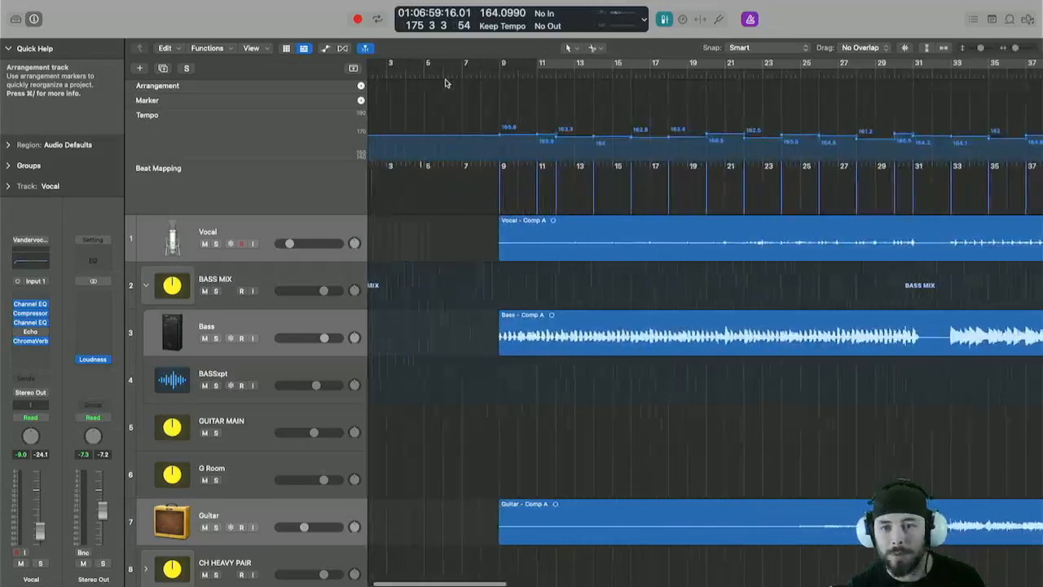
scroll(446, 83, "right", 1)
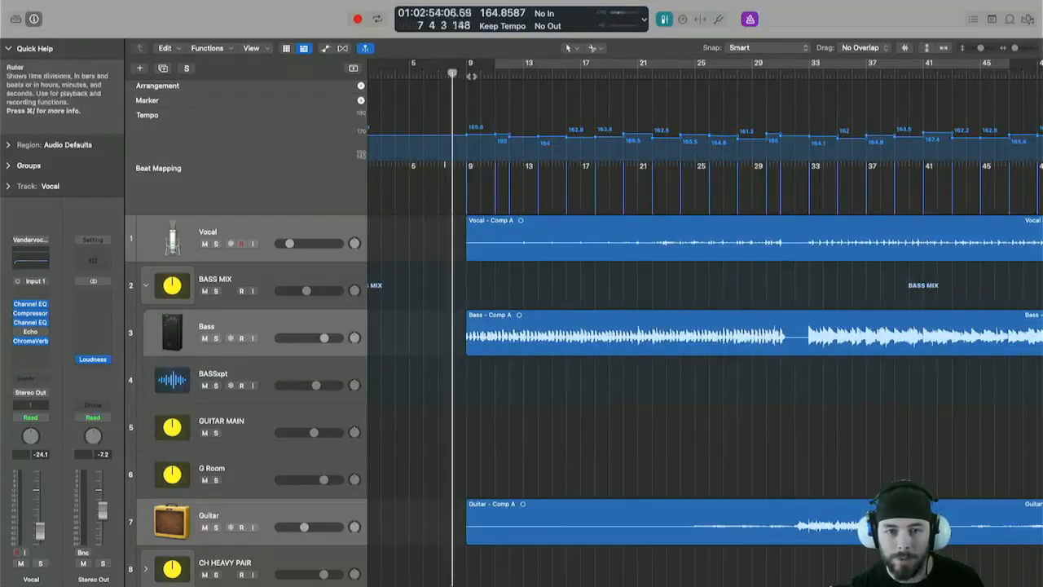
left_click_drag(470, 65, 809, 232)
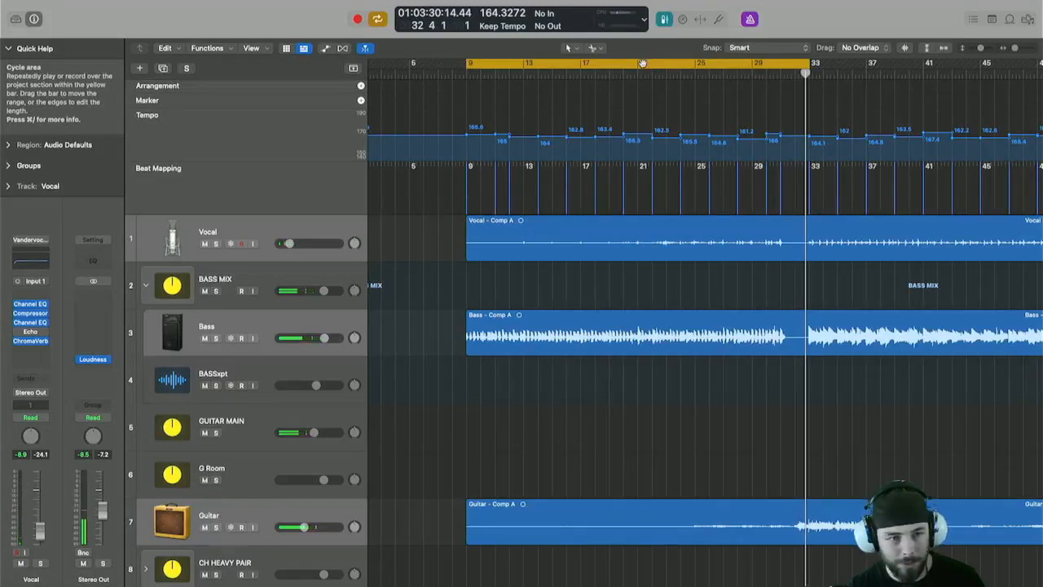
left_click(642, 62)
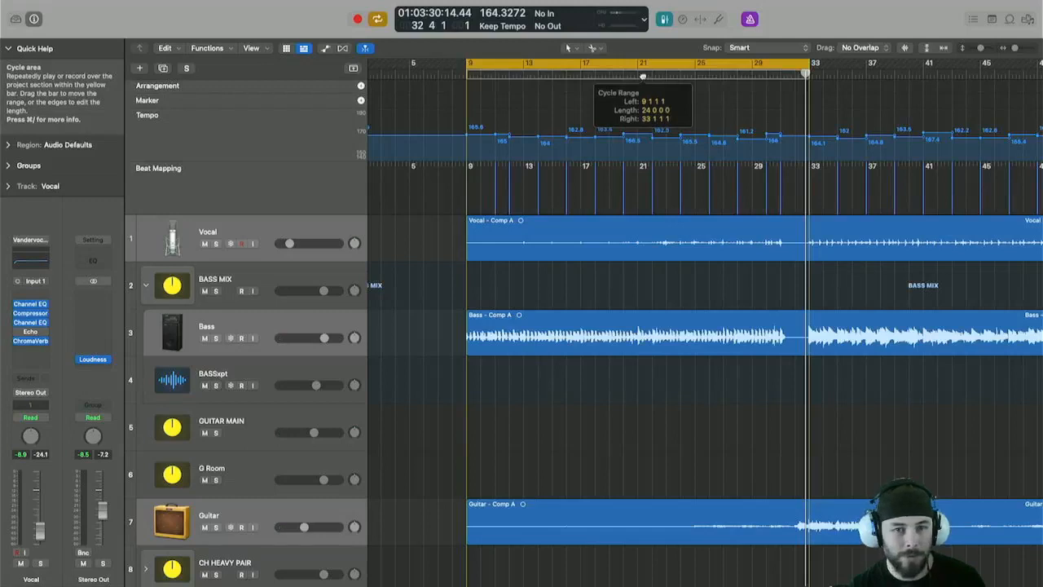
Create an INTRO marker spanning the bar 9 to 33 cycle area.
left_click_drag(643, 77, 642, 76)
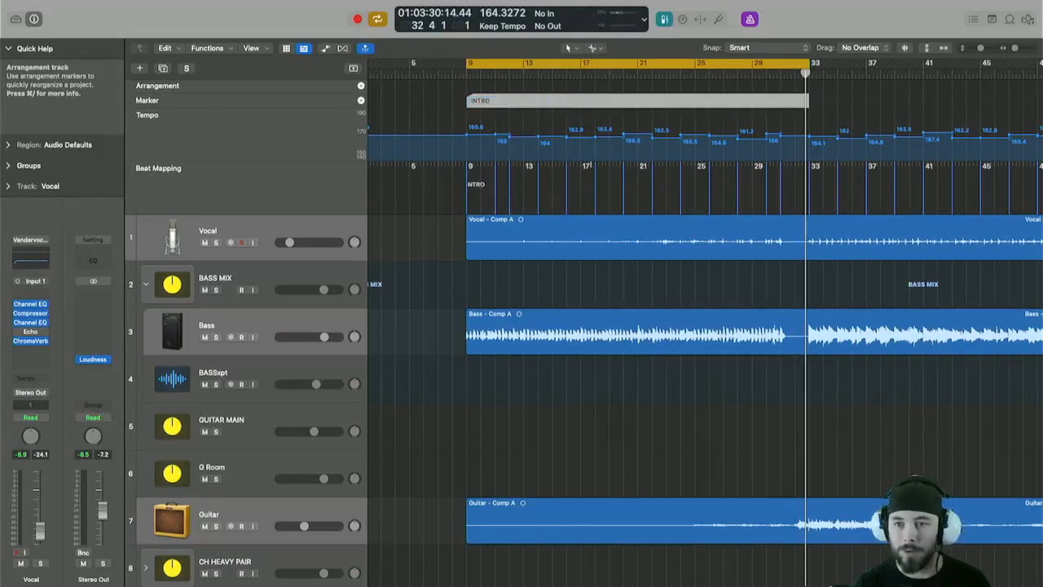
scroll(562, 69, "right", 6)
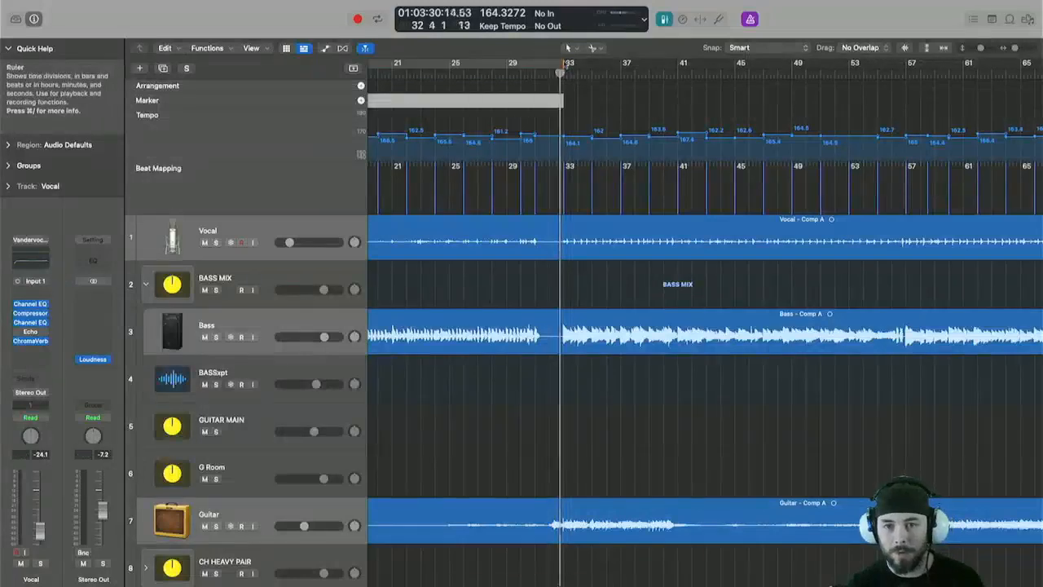
Set the cycle area from bar 33 to bar 41 and create a marker from it named JAM 1.
left_click_drag(568, 65, 798, 159)
mouse_move(804, 63)
left_mouse_down()
mouse_move(677, 65)
mouse_move(633, 98)
left_mouse_up()
type("JAM 1")
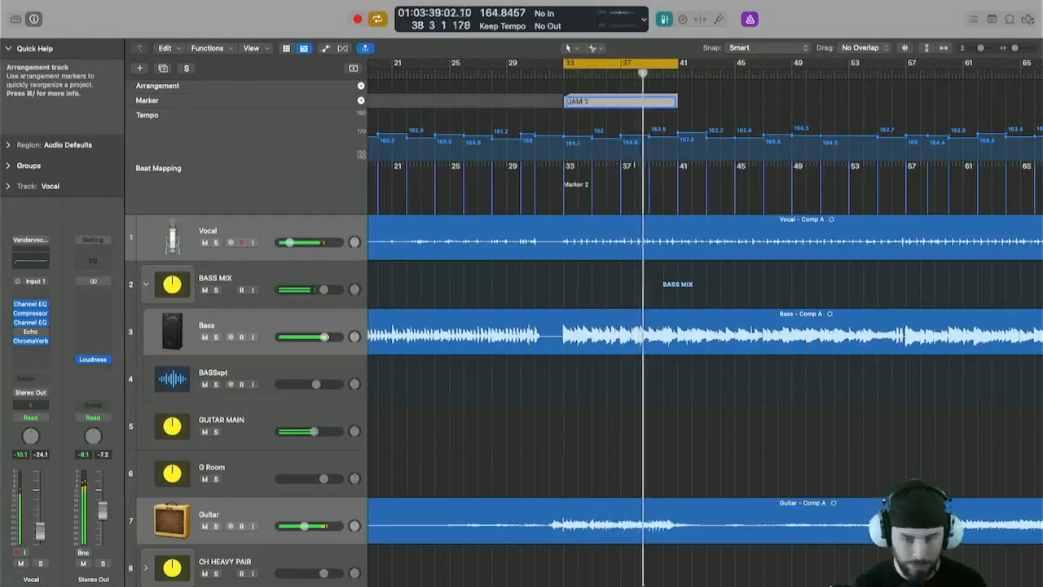
key("Return")
Move the cycle to start at bar 41, extend it to bar 57 and create a VERSE 1 marker from it.
scroll(575, 77, "right", 3)
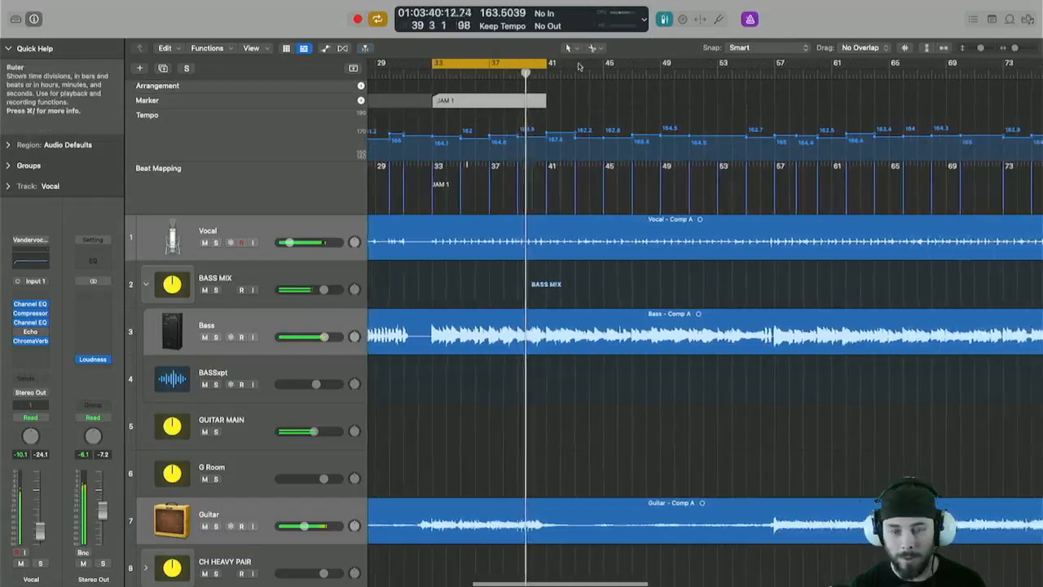
key("shift+super+period")
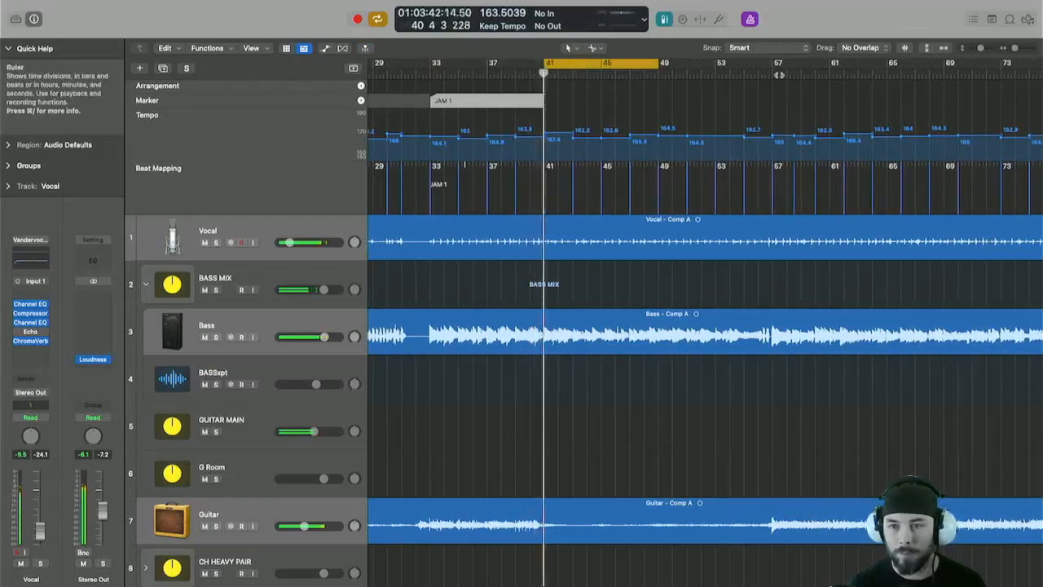
left_click(773, 64, "shift")
left_click(742, 75)
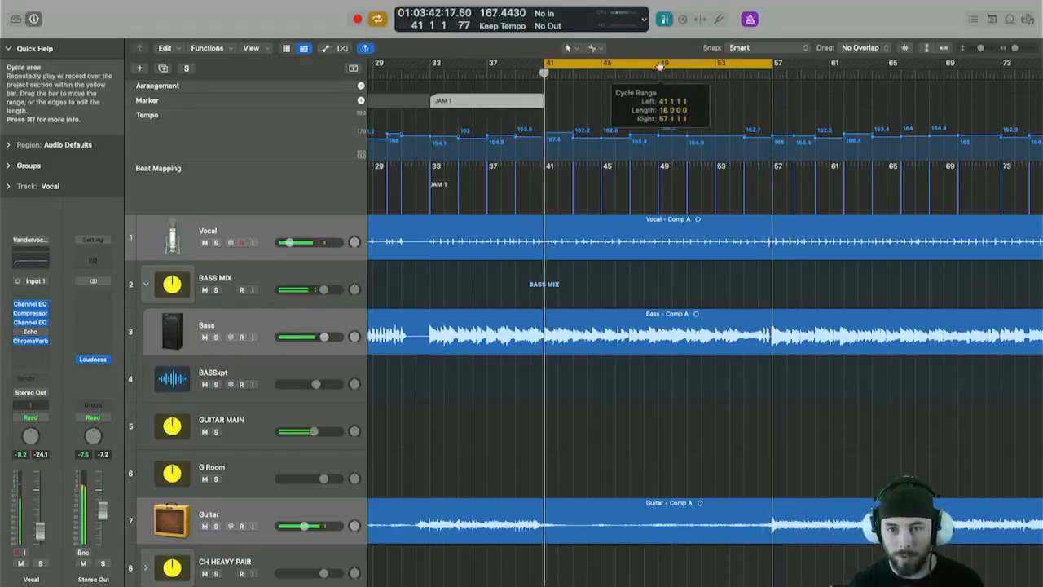
left_click_drag(659, 73, 638, 85)
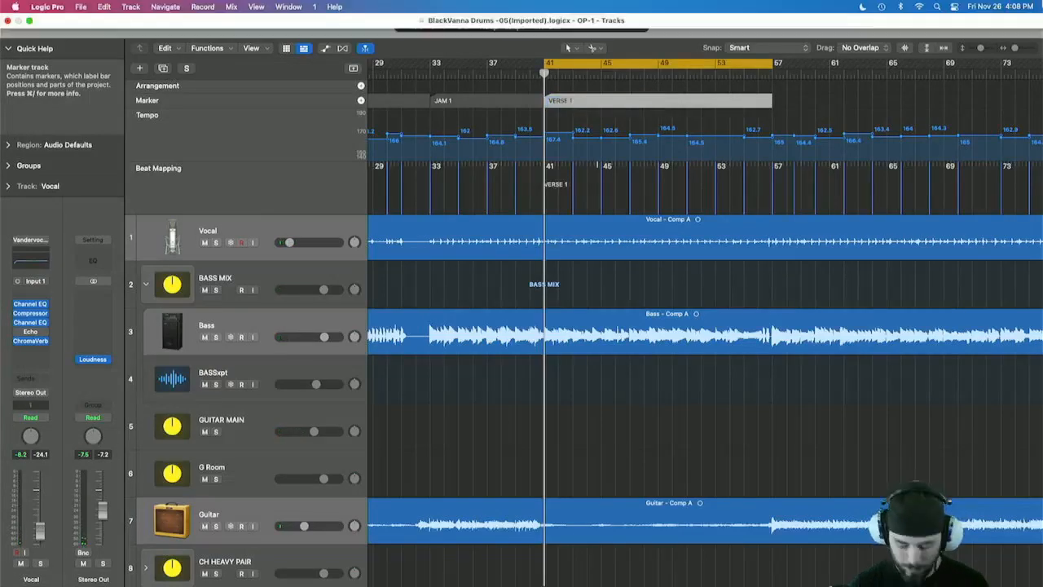
Advance the cycle to bar 57, audition it, and create a CHORUS 1 marker from bar 57 to bar 71.
key("shift+super+period")
key("space")
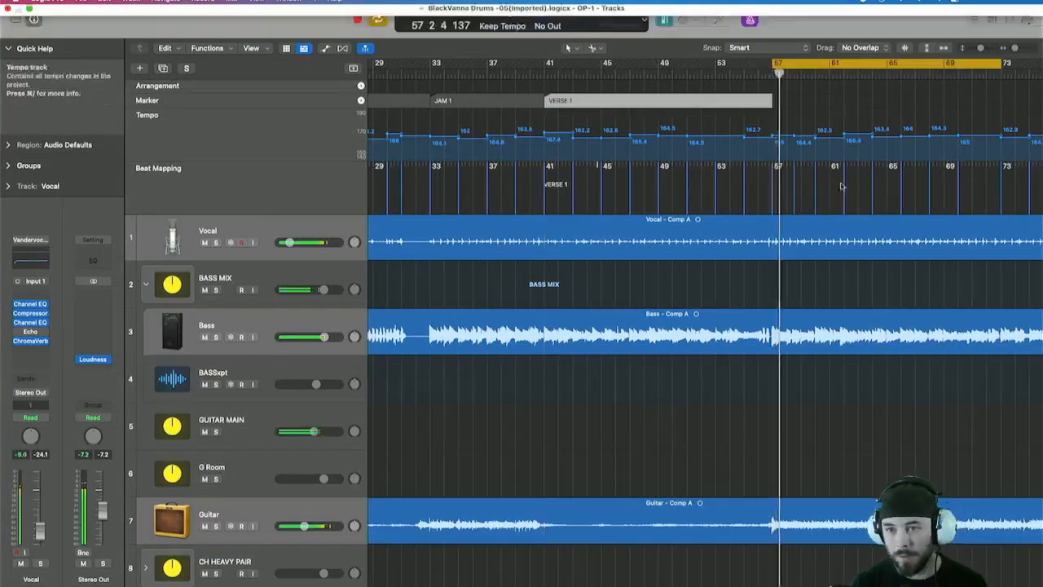
scroll(835, 199, "right", 3)
scroll(835, 199, "right", 5)
key("super+Left")
key("super+Left")
key("super+Left")
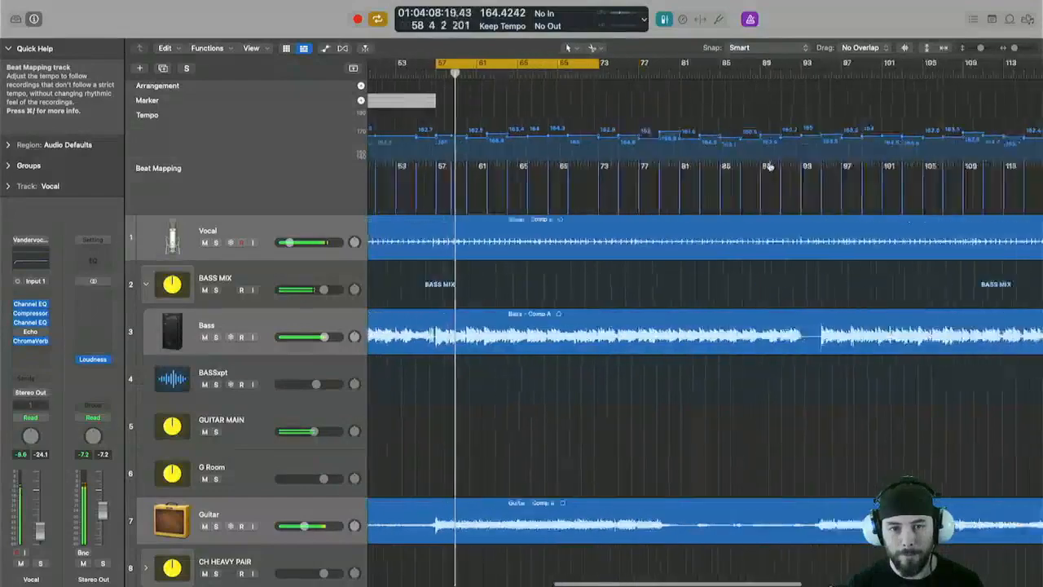
key("super+Right")
key("super+Right")
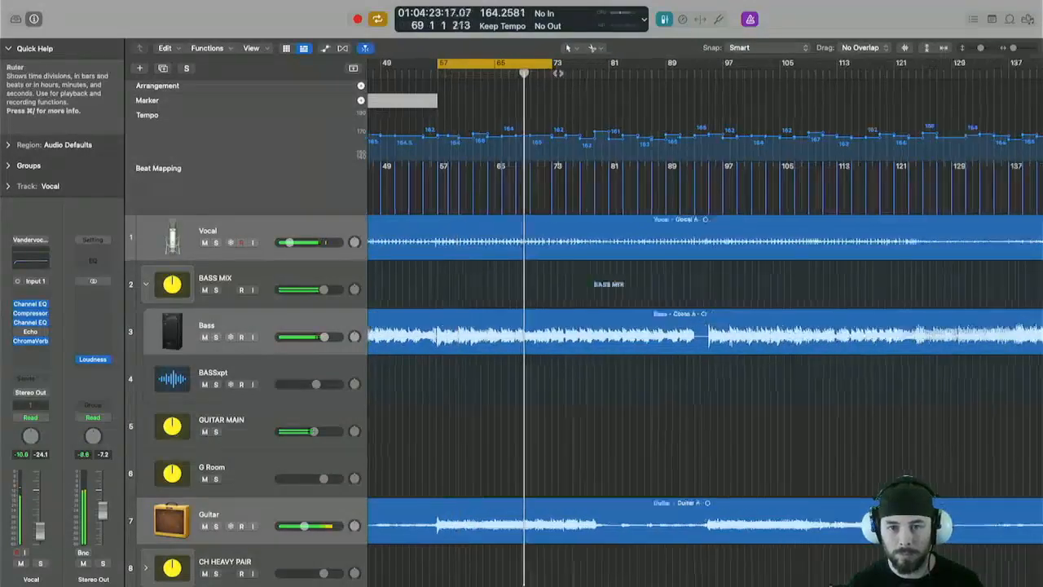
scroll(570, 122, "right", 5)
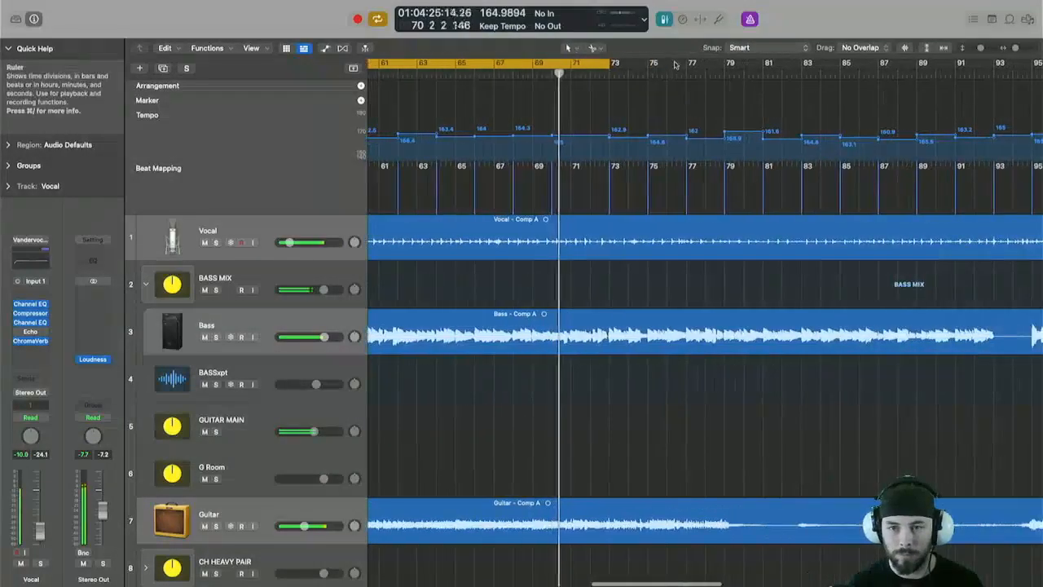
mouse_move(616, 62)
left_mouse_down()
mouse_move(699, 64)
mouse_move(572, 63)
mouse_move(541, 100)
left_mouse_up()
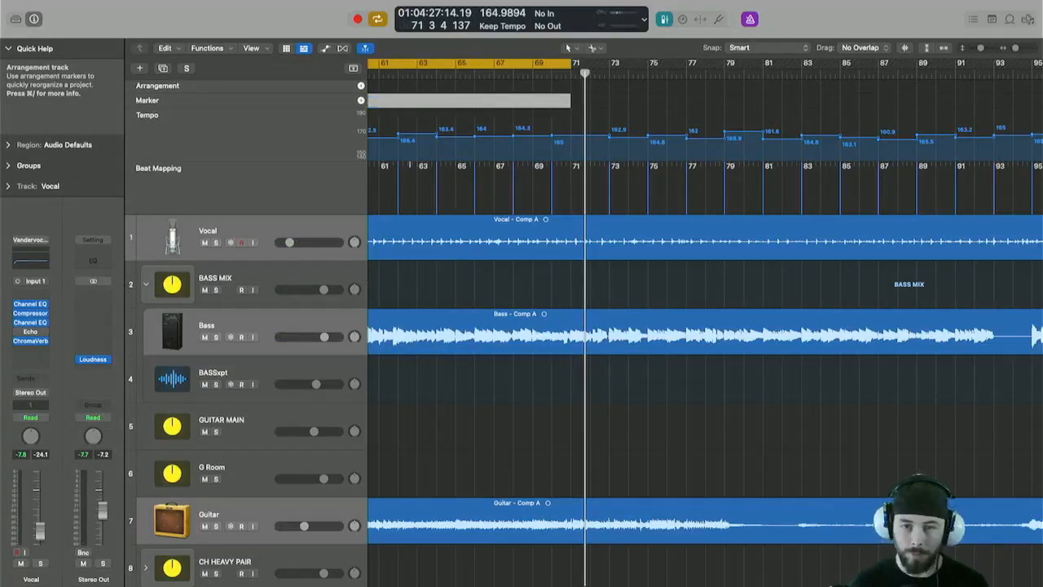
Advance the cycle to bar 71, shorten it to end at bar 79, and create a JAM 2 marker from it.
key("shift+super+period")
scroll(814, 65, "down", 1)
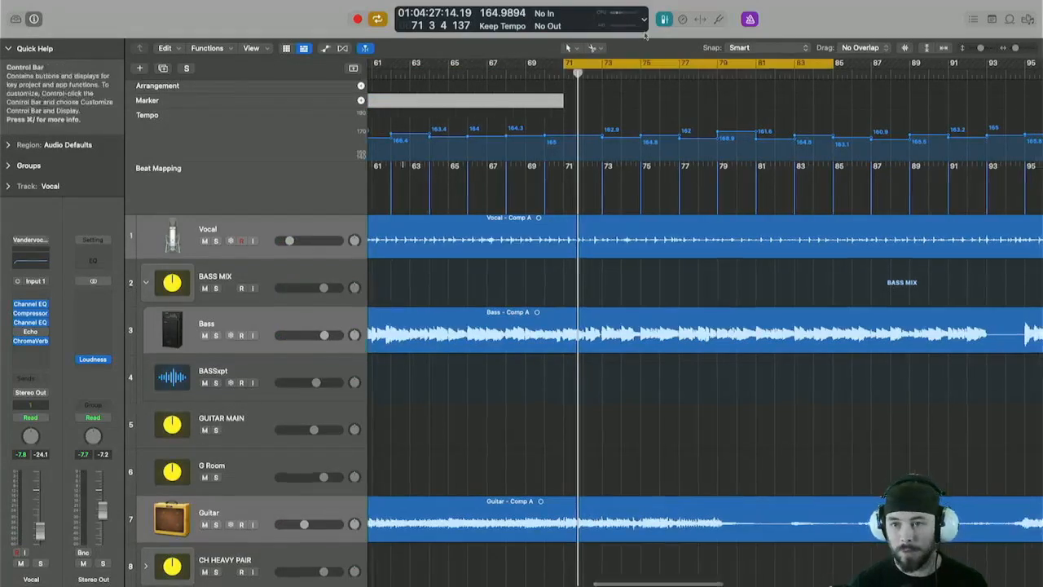
key("space")
left_click_drag(815, 66, 758, 64)
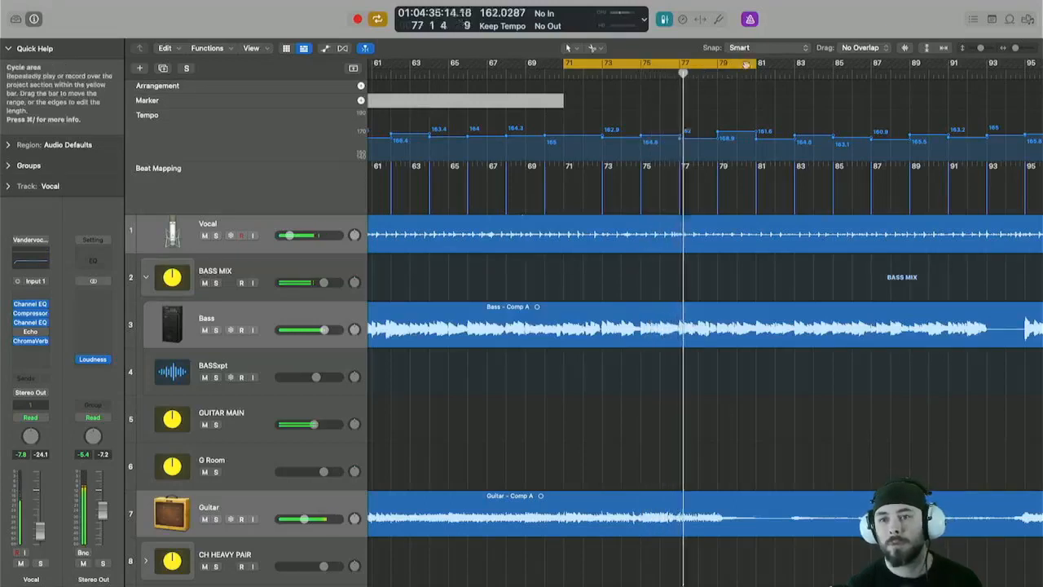
mouse_move(715, 65)
left_mouse_down()
mouse_move(716, 73)
mouse_move(676, 72)
mouse_move(674, 96)
left_mouse_up()
key("space")
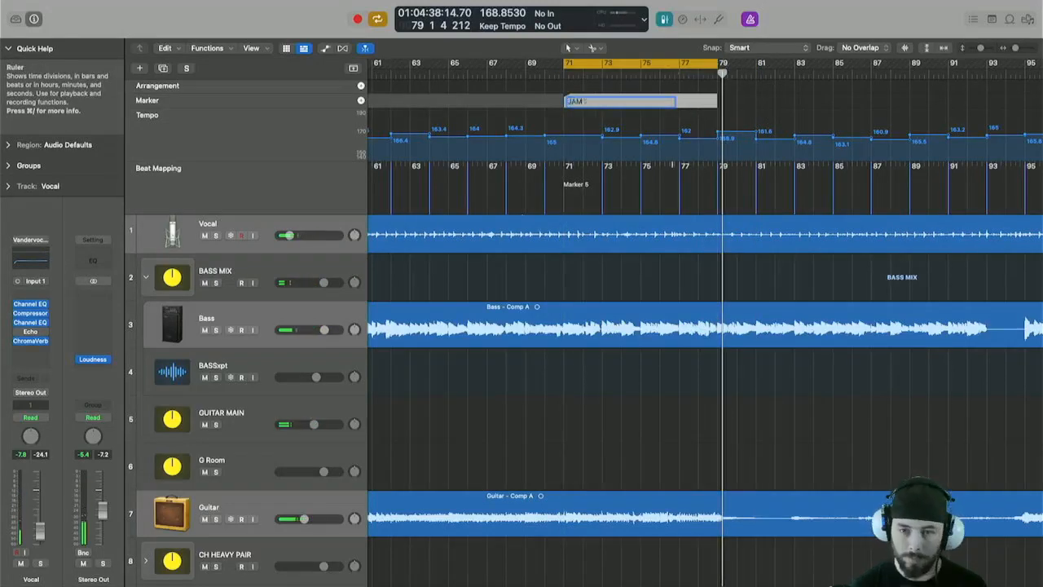
Set the cycle to bars 79 to 95 and create a marker from it named VERSE 2.
key("shift+super+period")
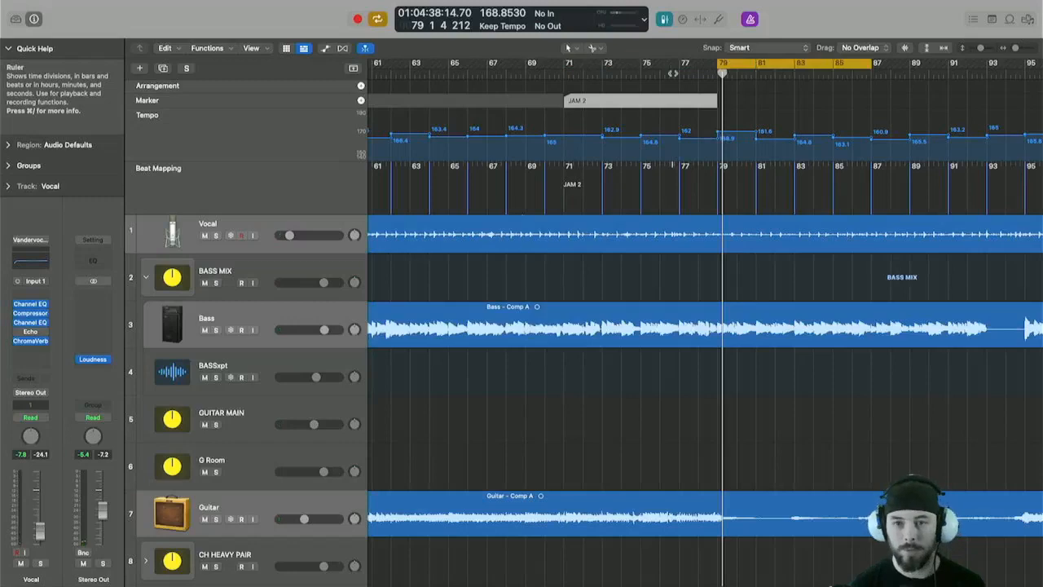
key("super+Left")
key("super+Left")
key("super+Left")
key("super+Left")
left_click_drag(802, 62, 835, 67)
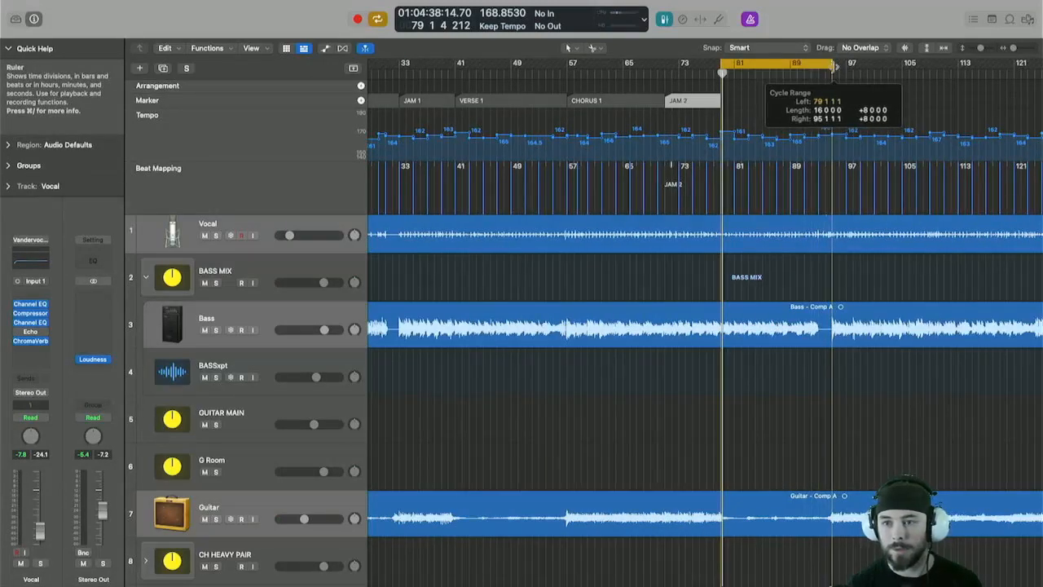
key("space")
left_click(811, 71)
key("super+Right")
key("super+Right")
key("super+Right")
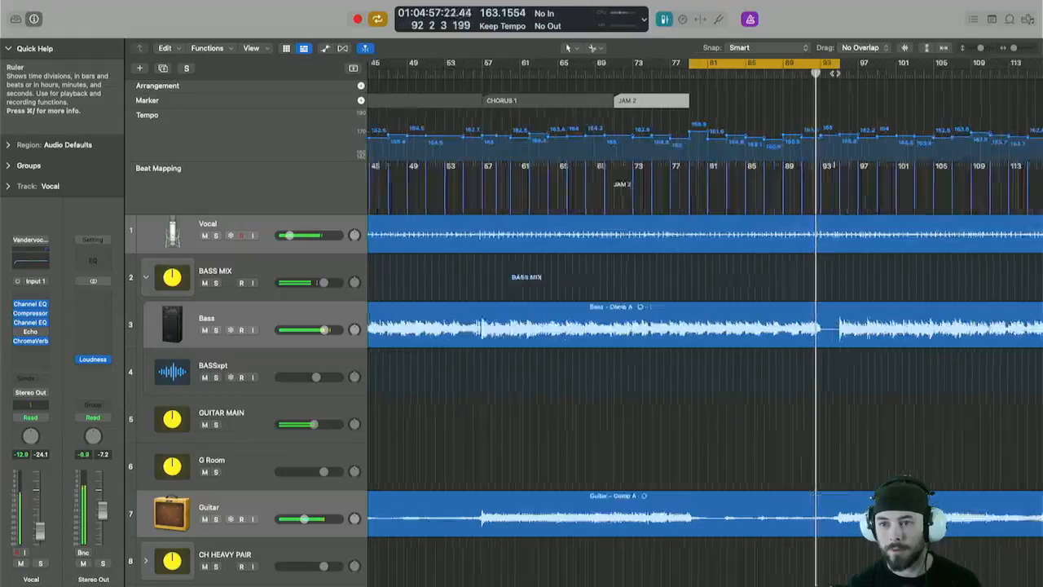
left_click_drag(782, 63, 782, 99)
type("VERSE")
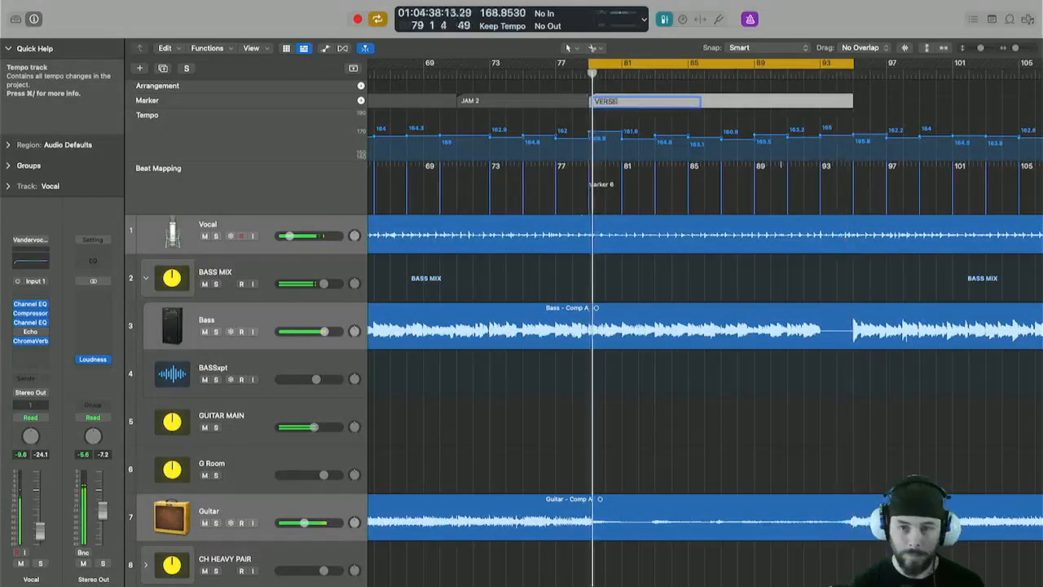
key("Return")
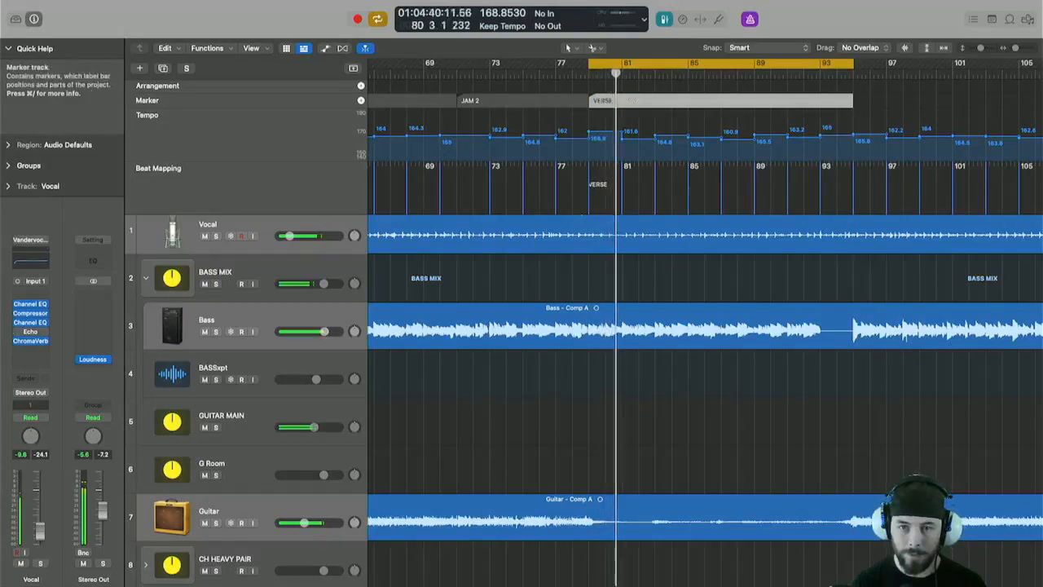
double_click(625, 101)
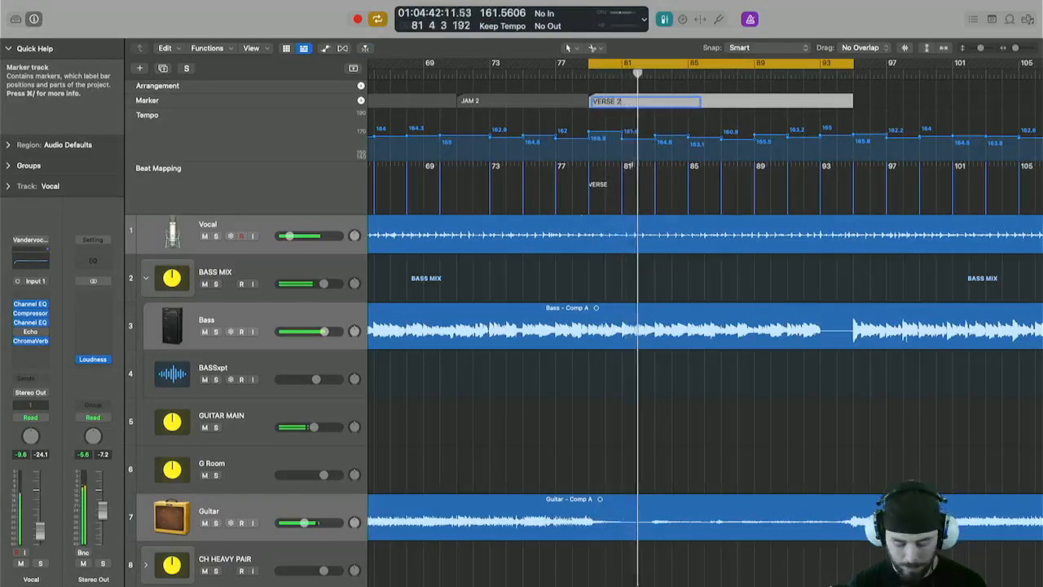
type("2")
key("Return")
Advance the cycle to bar 95, trim its end to bar 109, and create a CHORUS 2 marker from it.
scroll(697, 116, "right", 5)
key("super+Left")
key("super+Left")
key("super+Left")
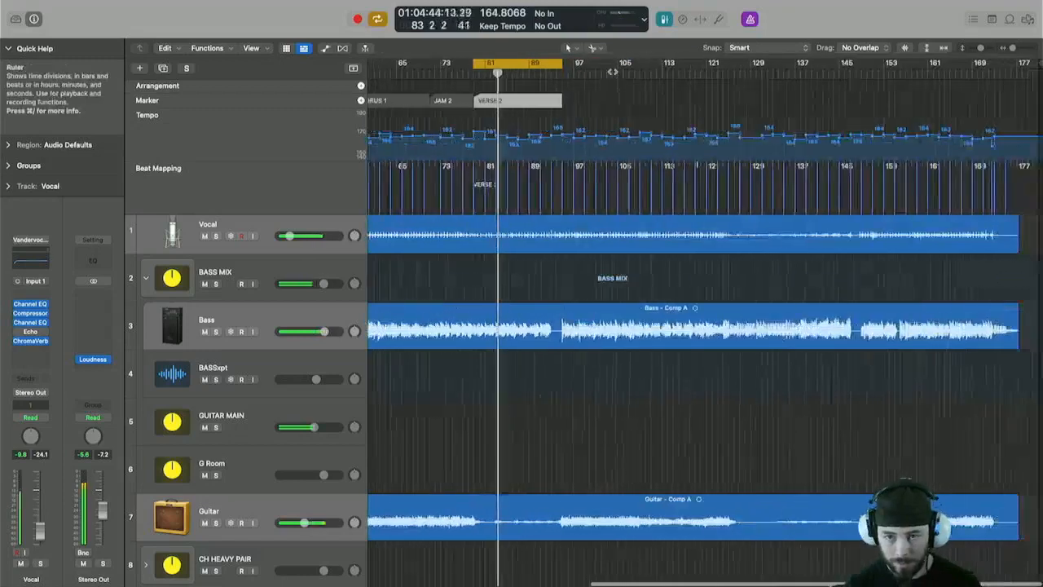
key("shift+super+period")
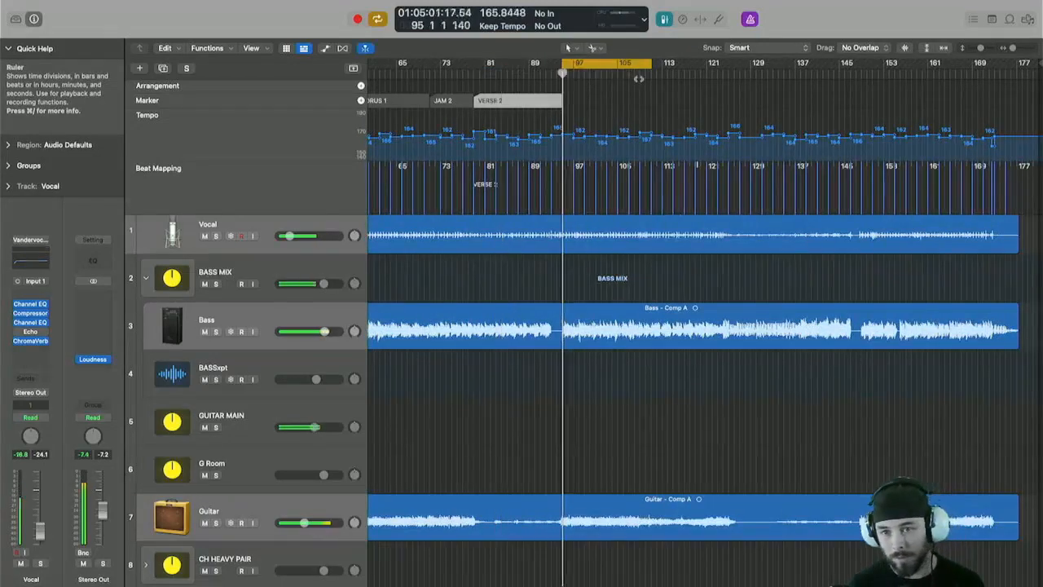
left_click(639, 75)
mouse_move(651, 63)
left_mouse_down()
mouse_move(717, 70)
mouse_move(651, 72)
left_mouse_up()
left_click(621, 75)
key("super+Right")
key("super+Right")
key("super+Right")
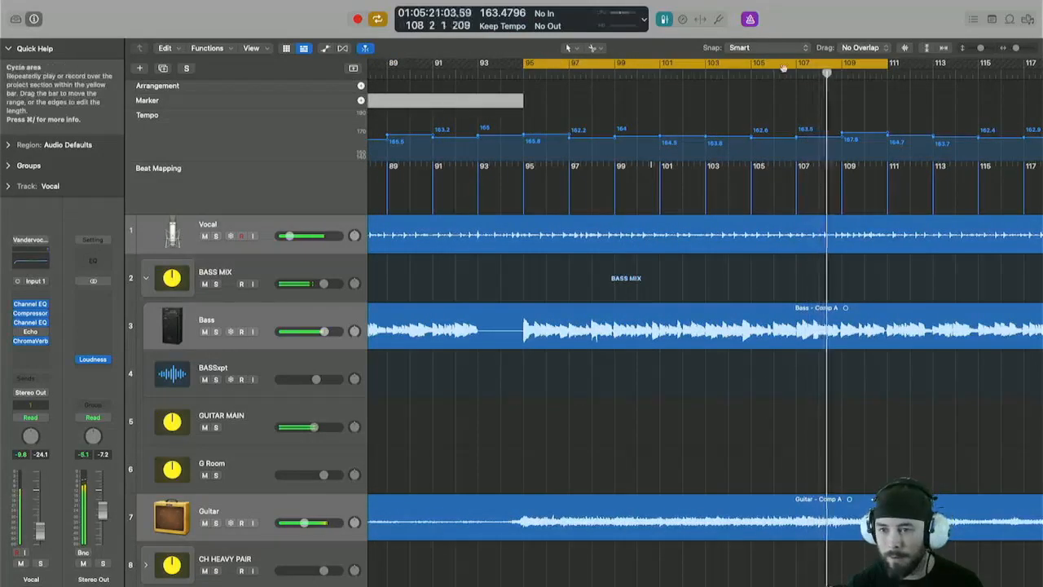
left_click_drag(887, 65, 844, 65)
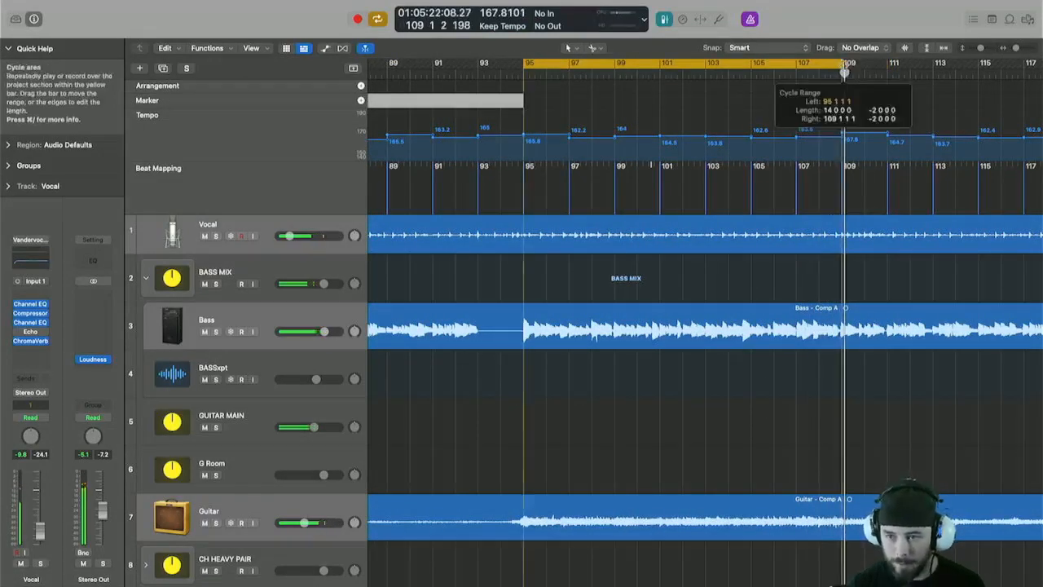
left_click_drag(772, 64, 769, 78)
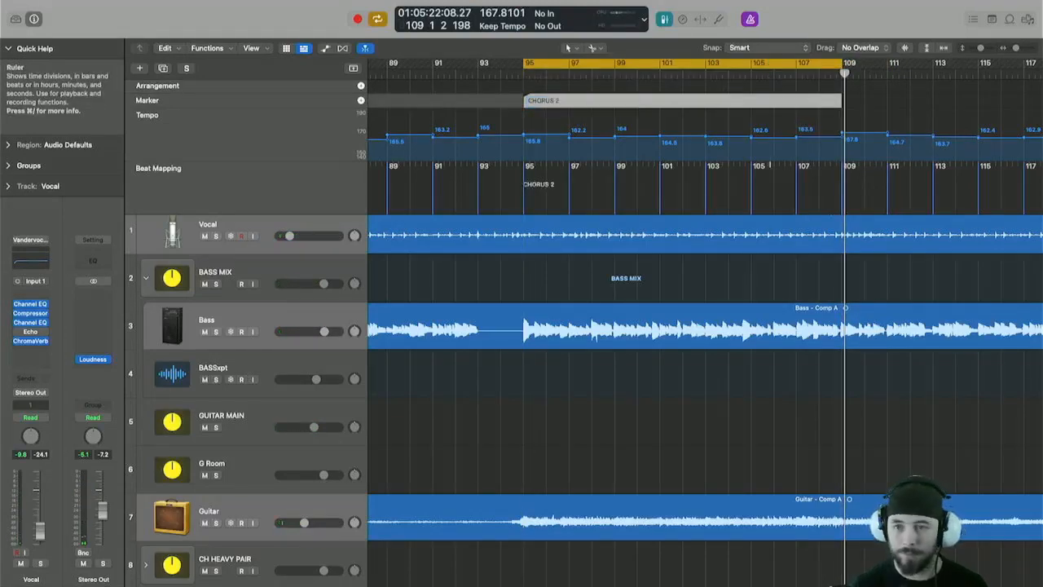
Advance the cycle to bar 109, set its end to bar 125, and create a SOLO marker from it.
key("super+Left")
key("super+Left")
key("super+Left")
key("super+Left")
key("super+shift+period")
key("space")
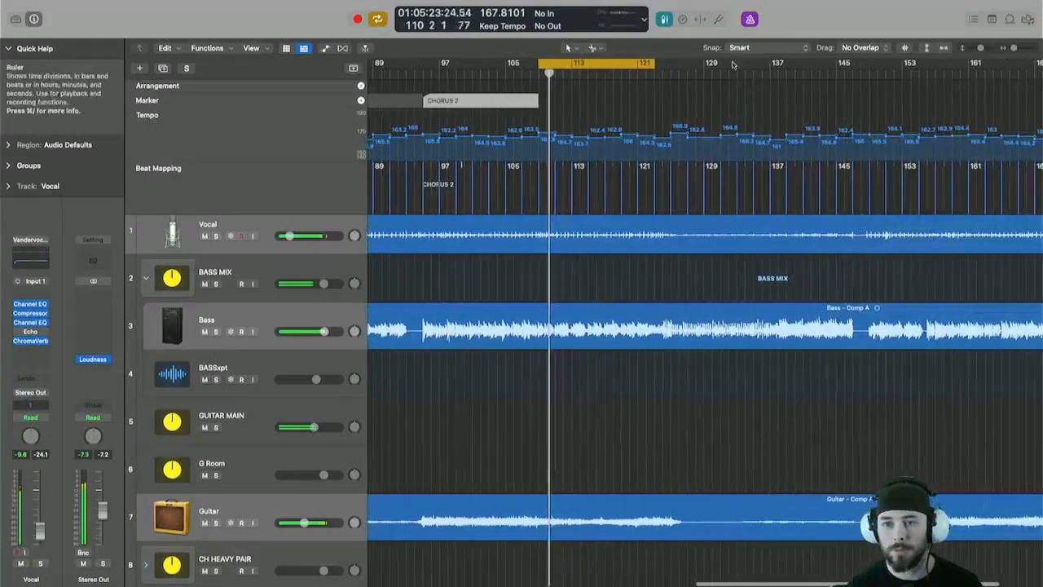
left_click(716, 63, "shift")
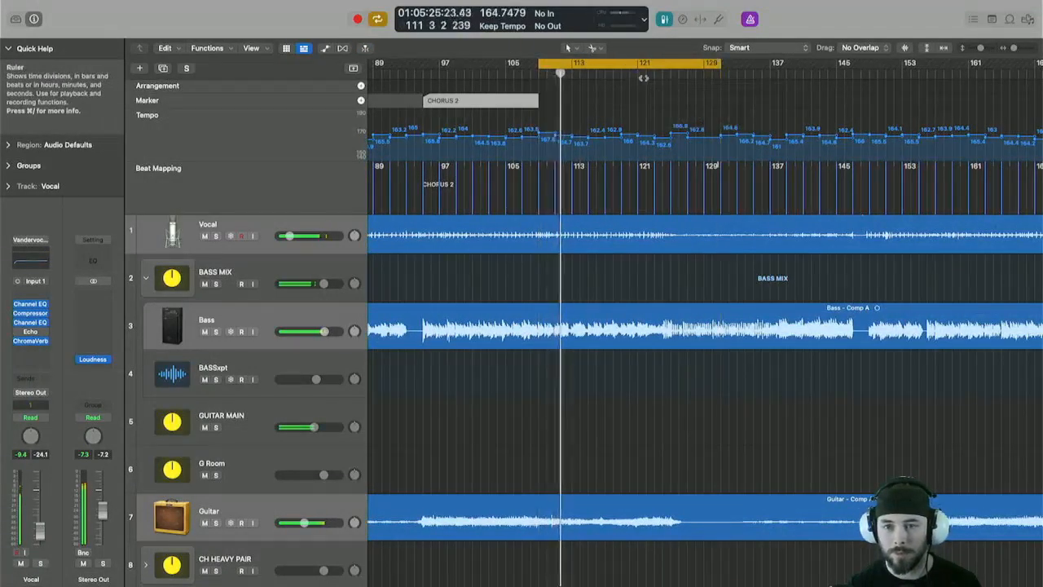
left_click(644, 75)
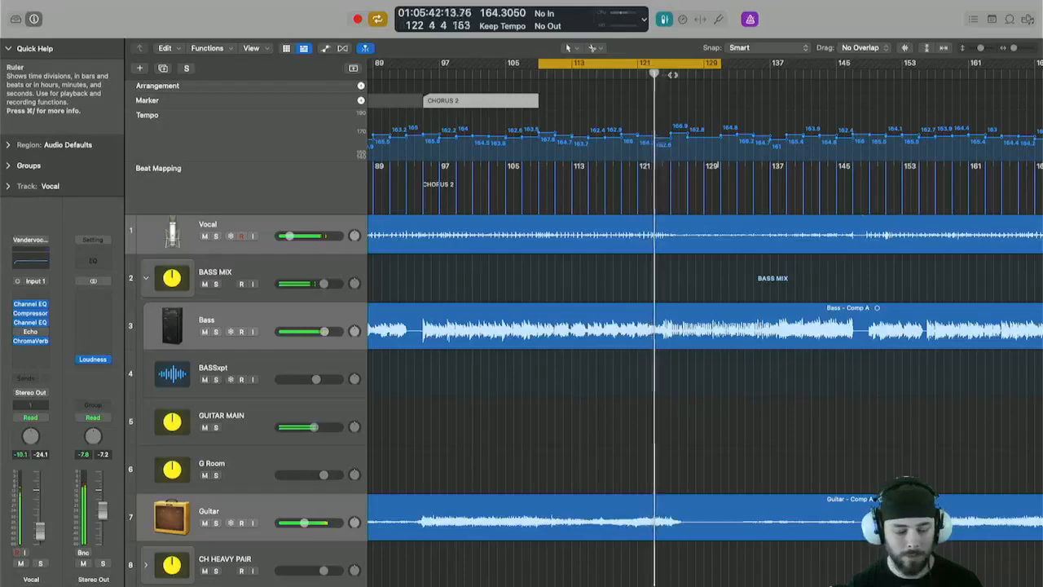
scroll(704, 64, "up", 5)
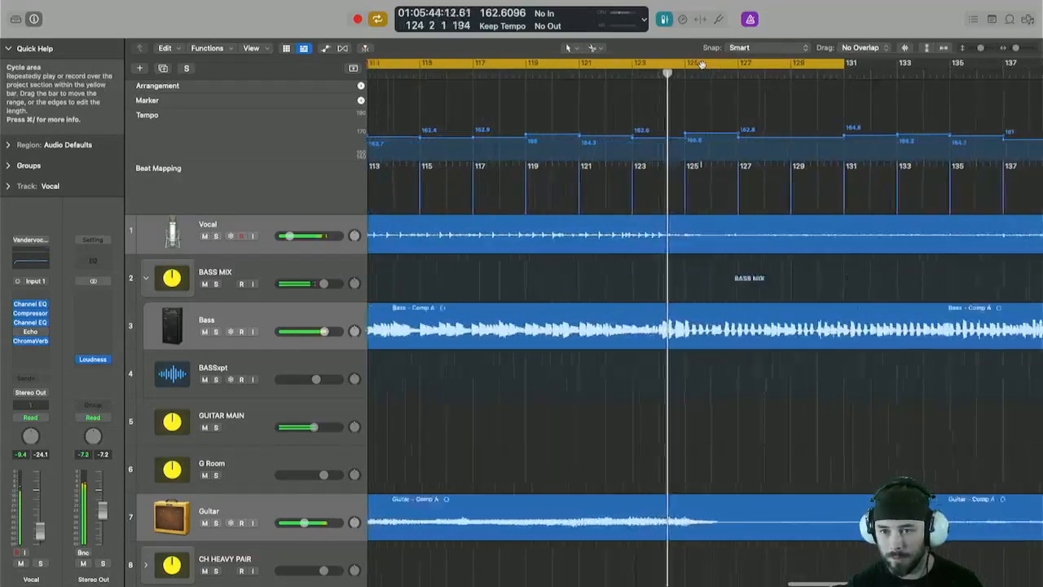
left_click(701, 64, "shift")
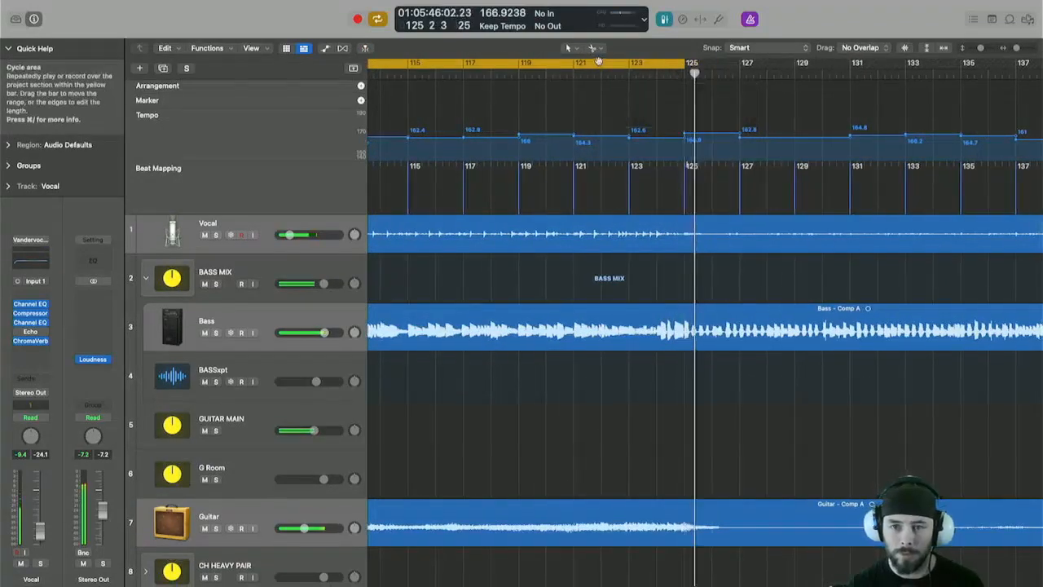
left_click_drag(598, 62, 596, 96)
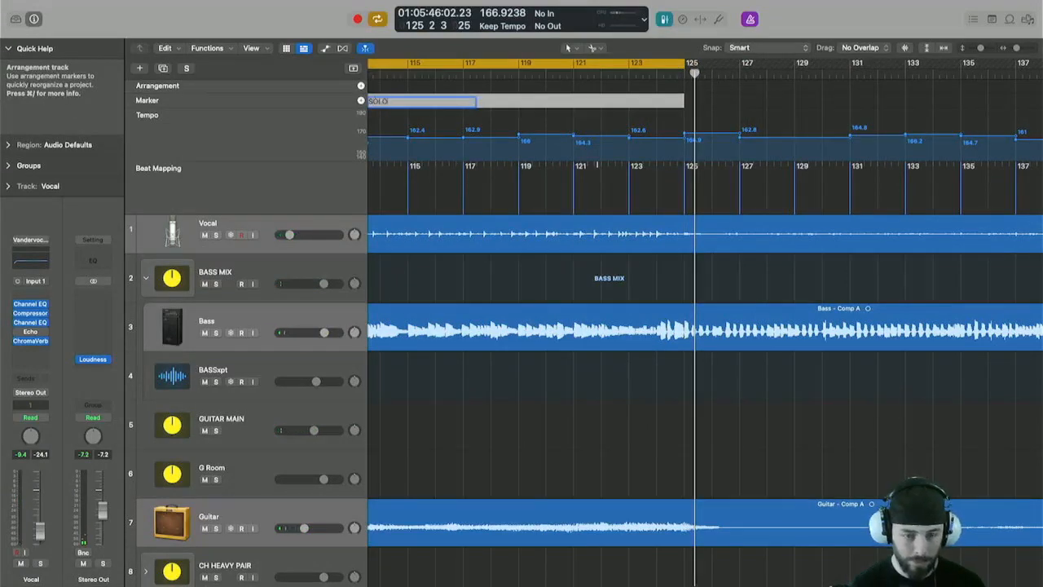
scroll(435, 88, "down", 5)
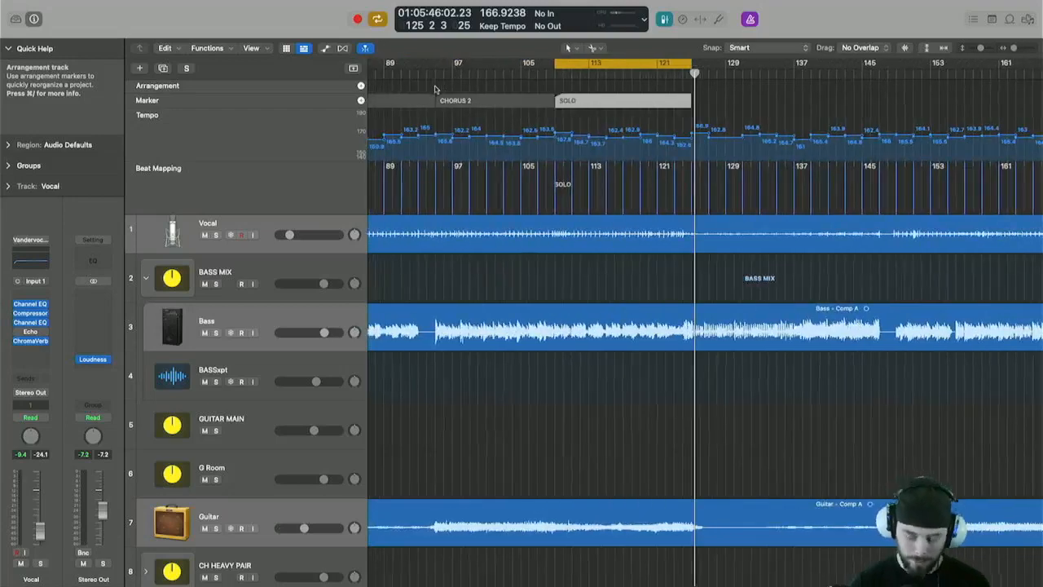
Advance the cycle to bar 125, extend its end to bar 149, and create a BREAKDOWN marker from it.
key("shift+super+period")
key("space")
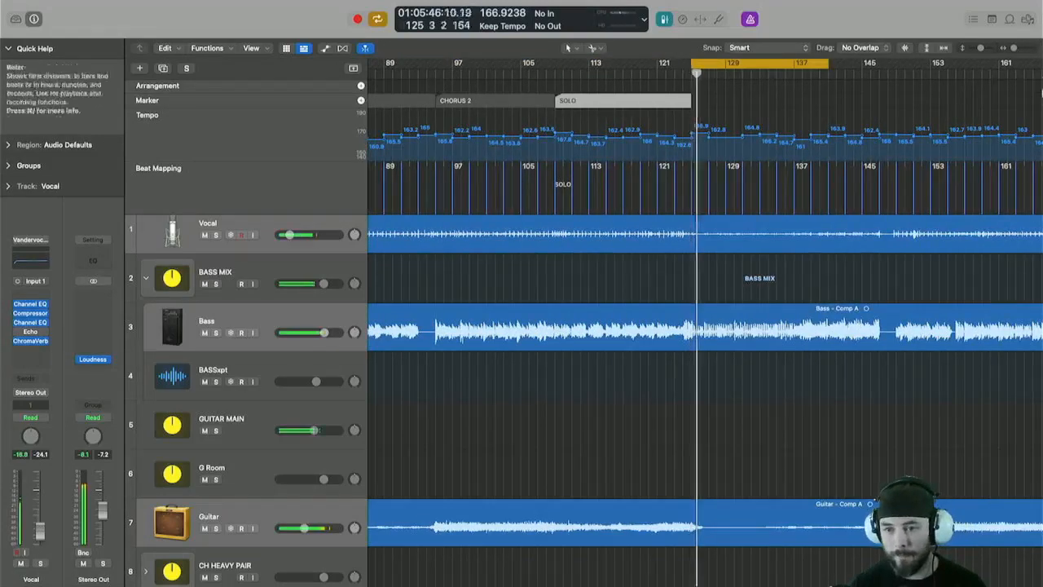
scroll(686, 123, "right", 3)
left_click_drag(709, 62, 770, 65)
scroll(870, 65, "up", 5)
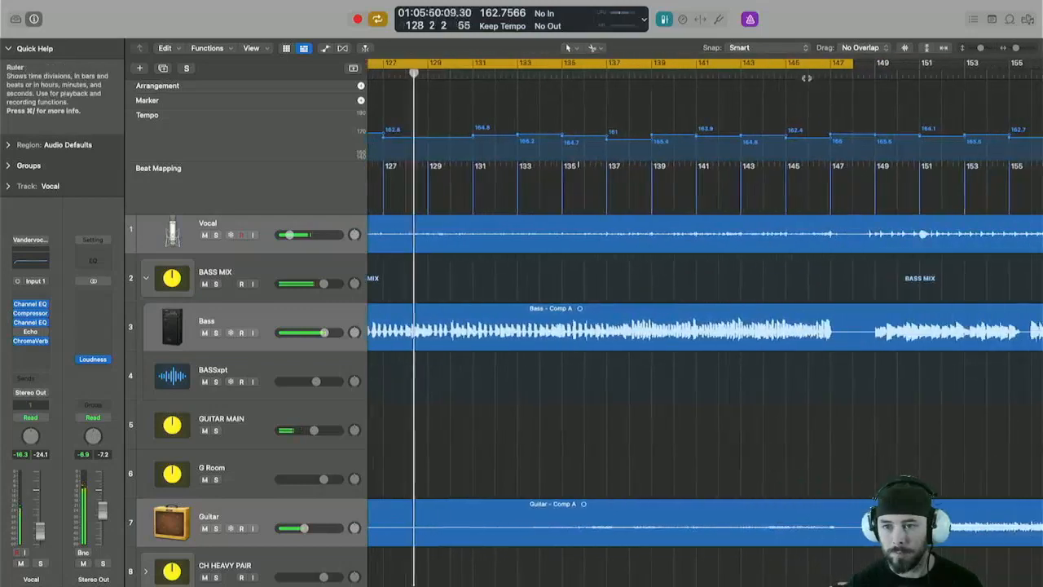
left_click_drag(853, 65, 873, 65)
scroll(870, 67, "down", 1)
left_click(850, 75)
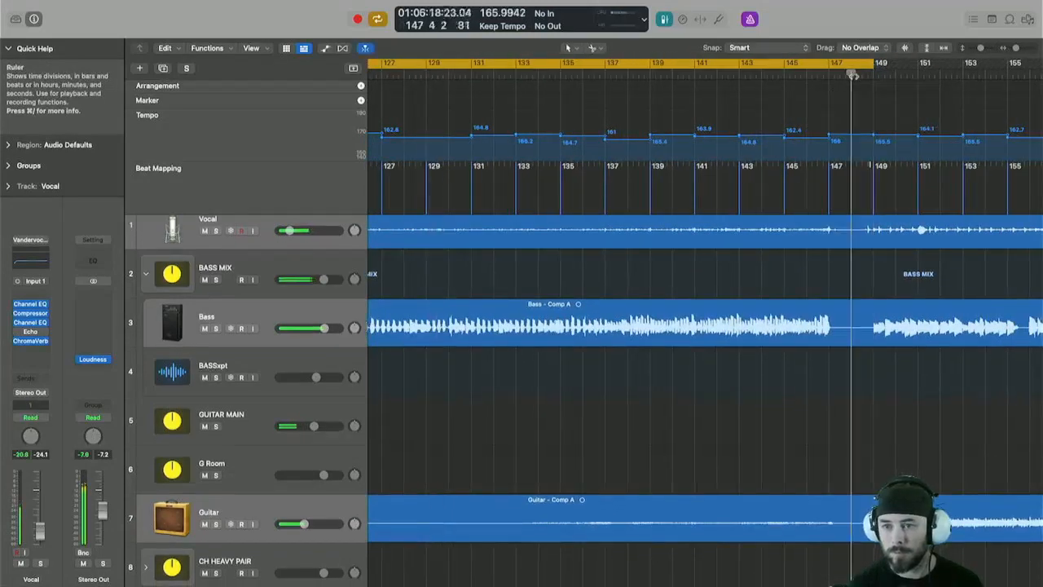
scroll(718, 79, "left", 3)
scroll(720, 78, "down", 3)
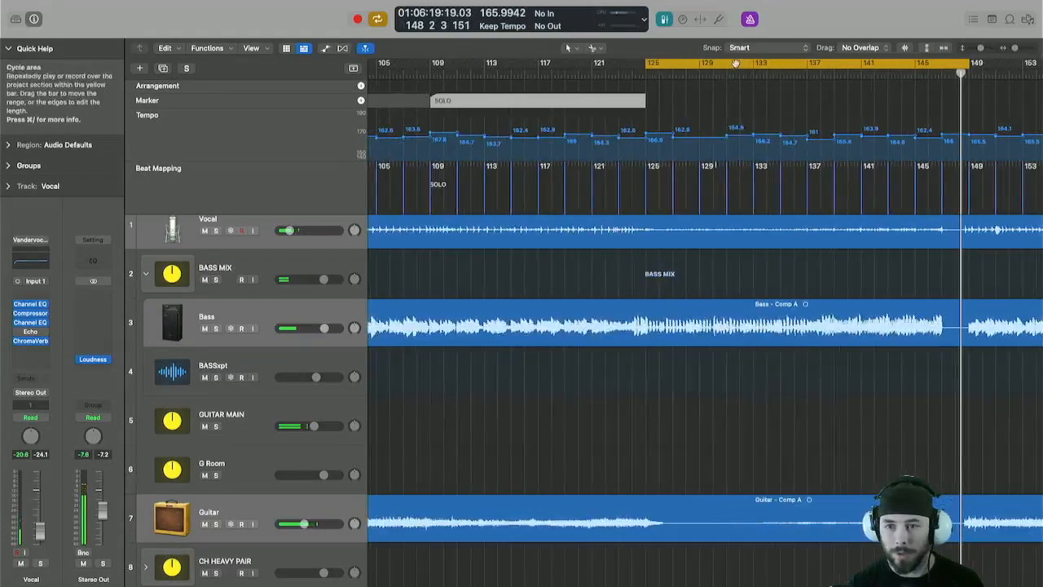
left_click_drag(735, 74, 735, 74)
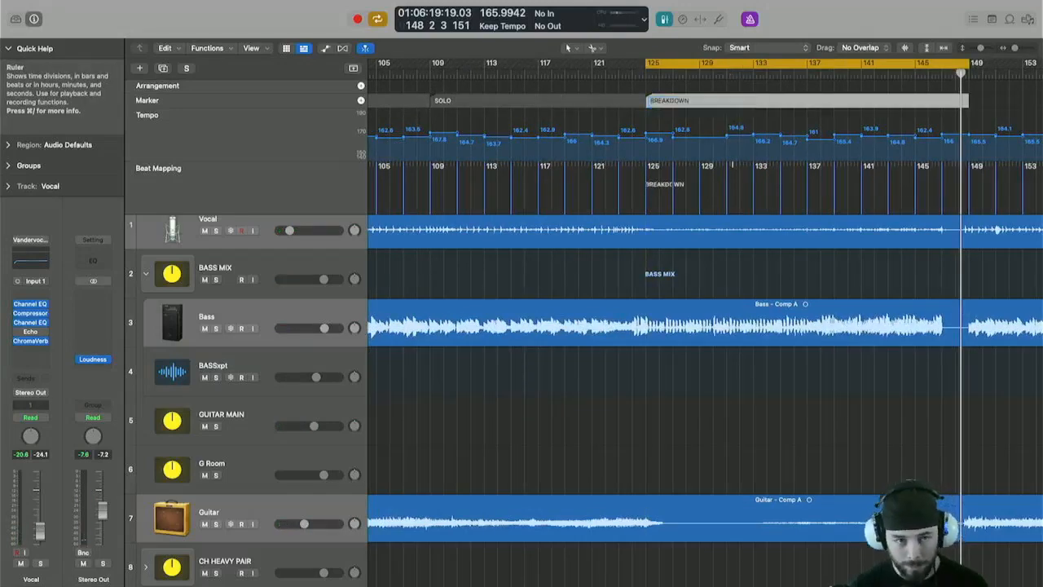
Advance the cycle past the breakdown, set it to bars 171 to 179, and create a marker from it named OUTRO.
scroll(578, 116, "down", 2)
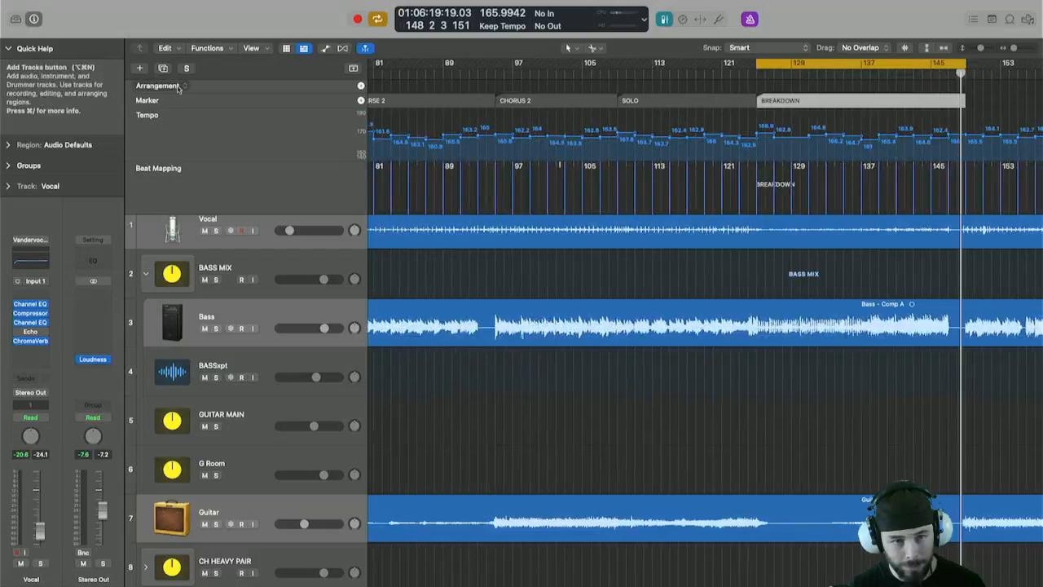
scroll(230, 86, "up", 1)
scroll(231, 87, "down", 2)
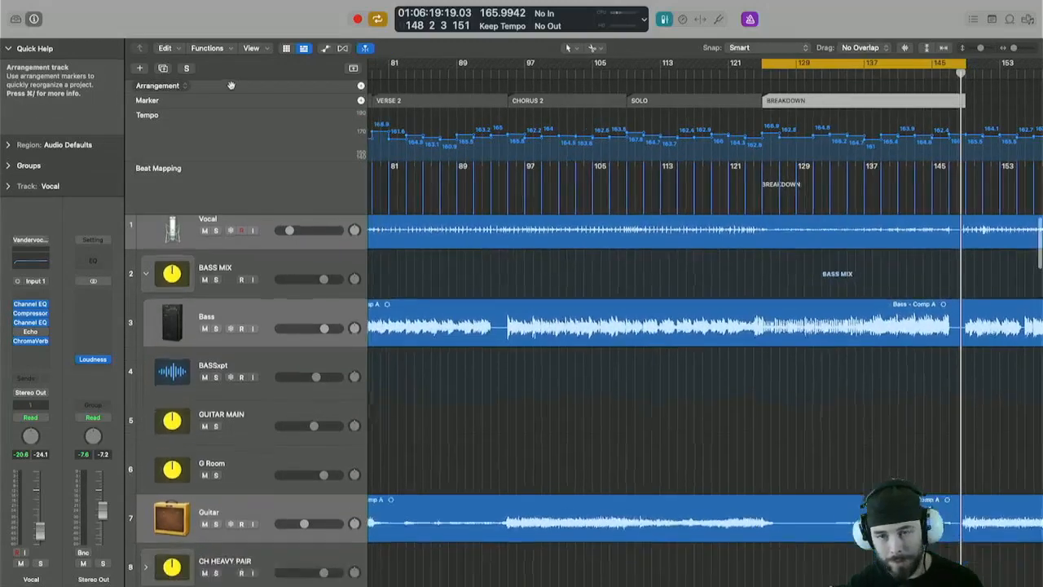
scroll(505, 163, "right", 5)
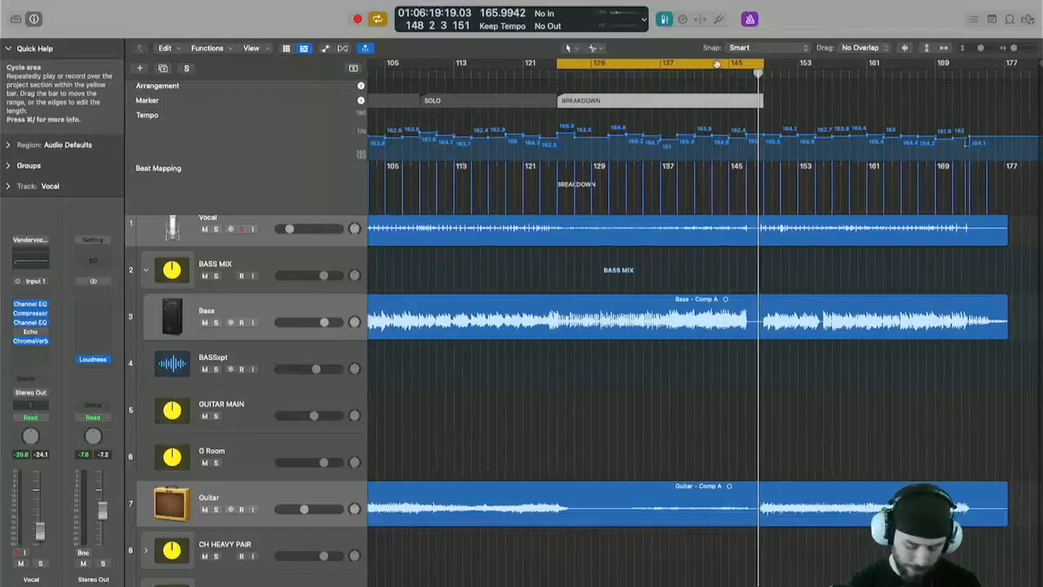
key("super+shift+period")
scroll(929, 121, "up", 3)
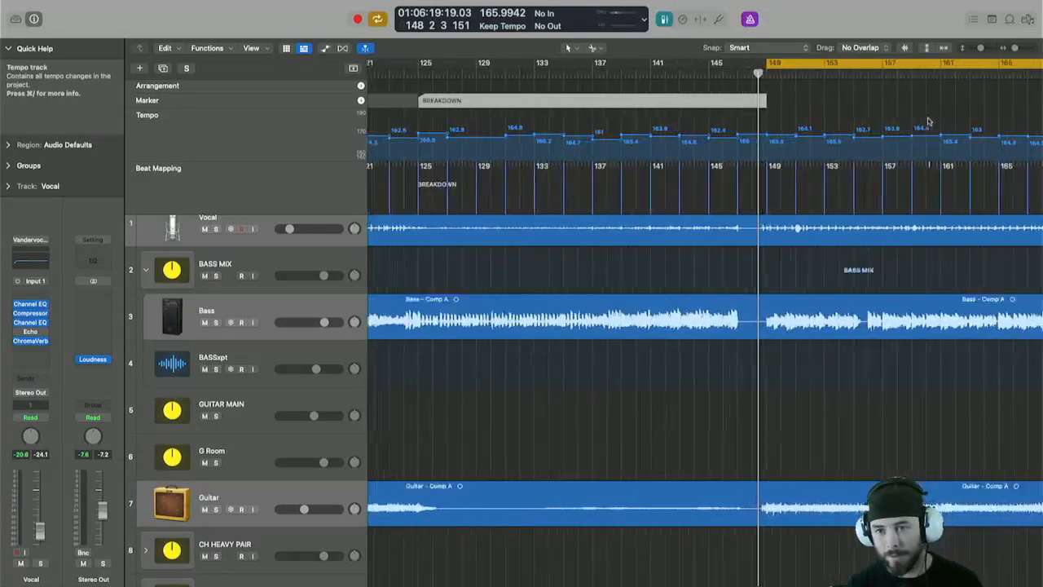
scroll(940, 121, "right", 5)
scroll(939, 121, "down", 3)
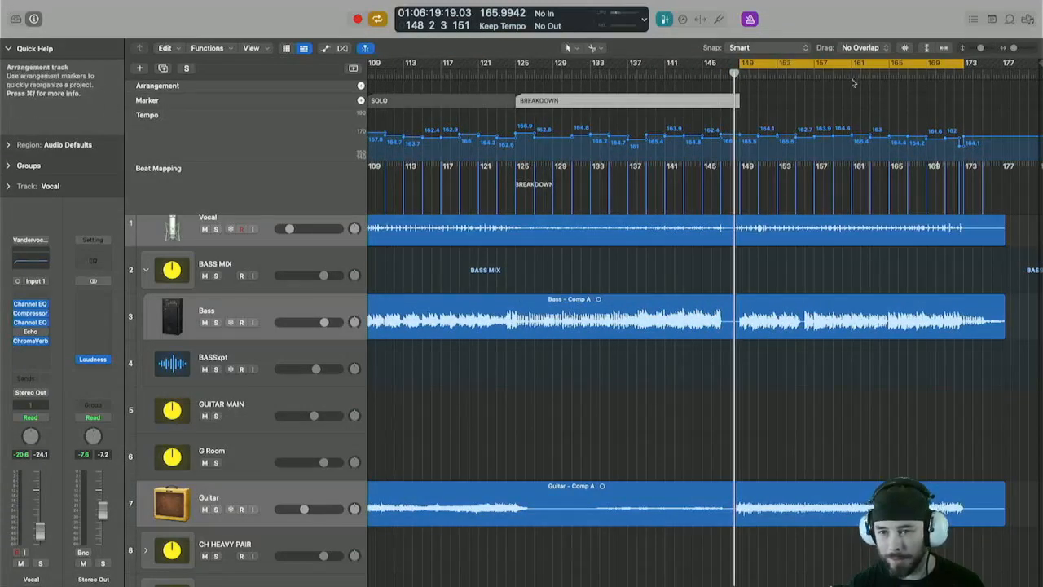
key("space")
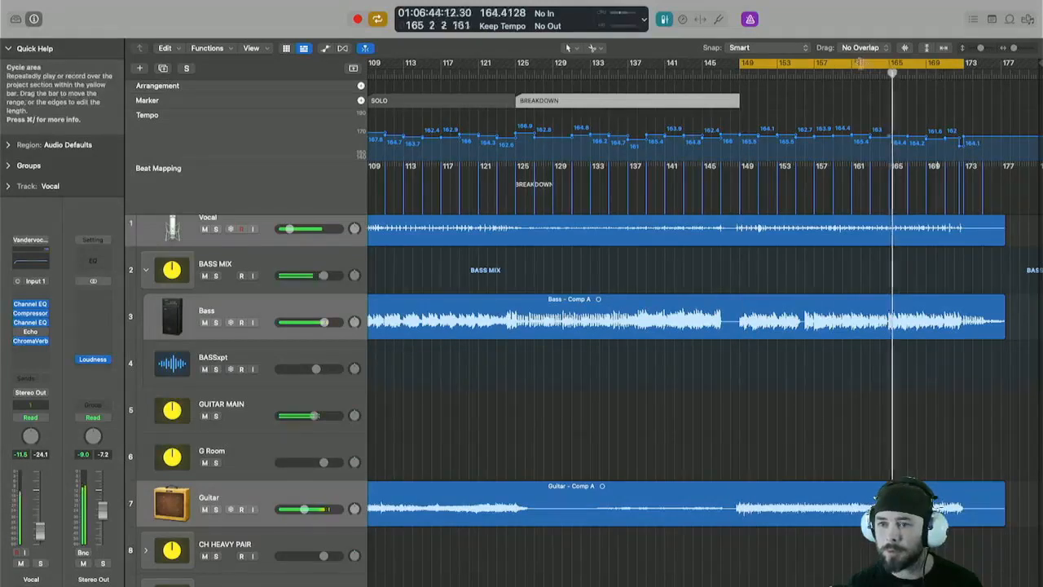
left_click_drag(964, 63, 813, 63)
left_click(930, 71)
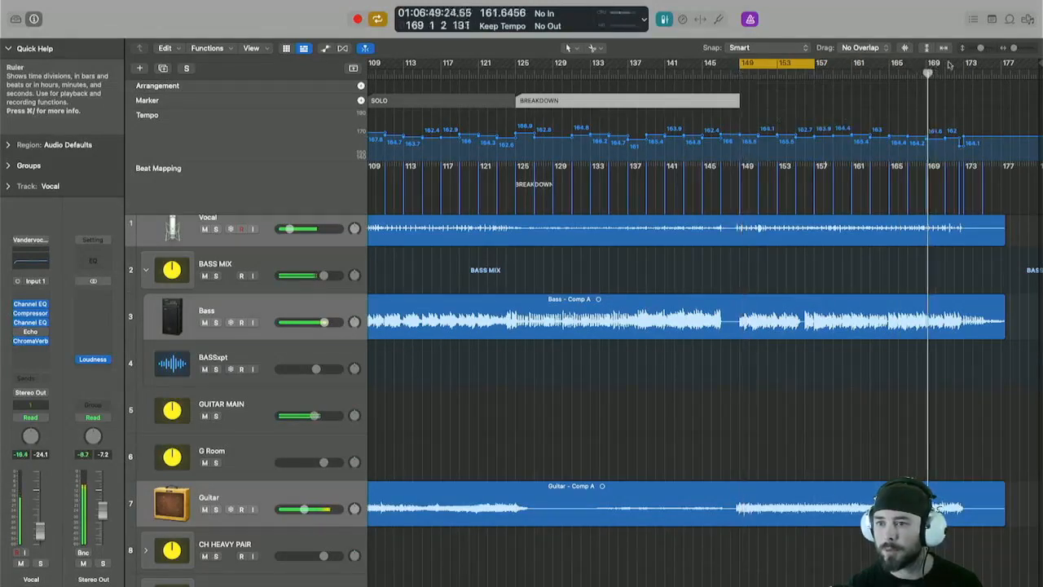
scroll(957, 65, "up", 5)
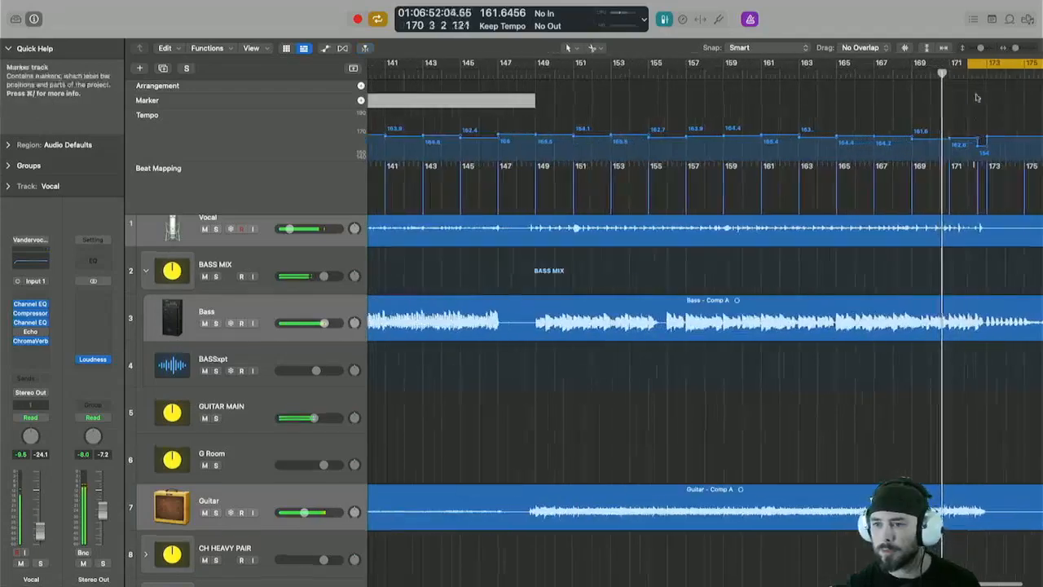
left_click_drag(964, 63, 948, 63)
scroll(951, 114, "right", 3)
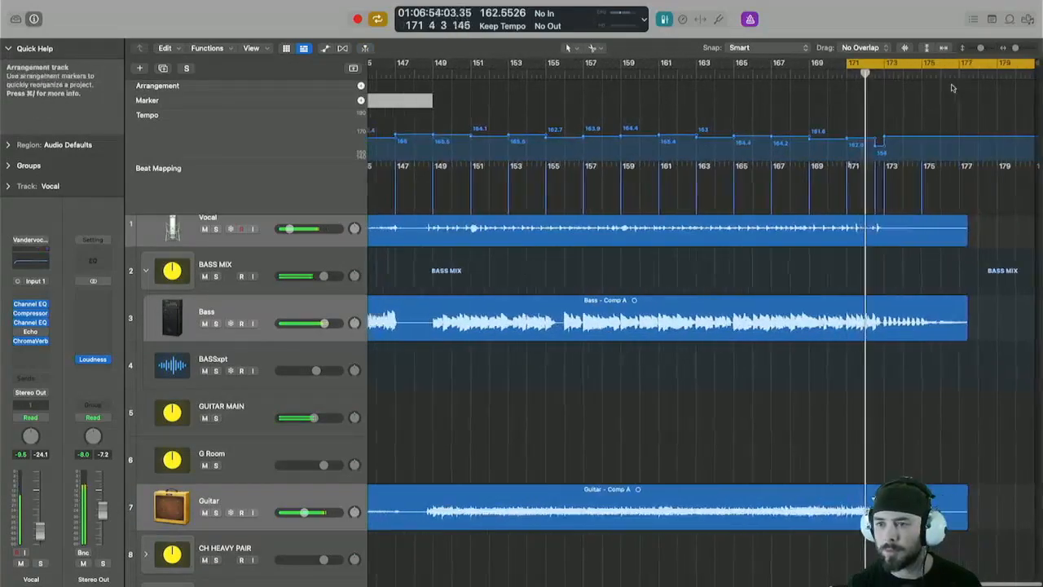
left_click_drag(1037, 62, 1002, 62)
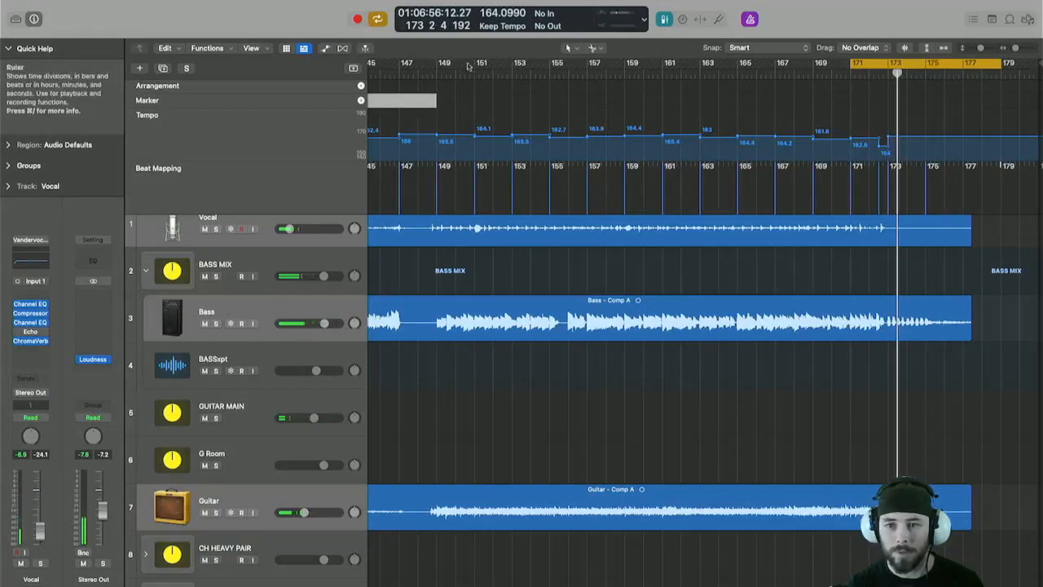
left_click_drag(880, 63, 877, 114)
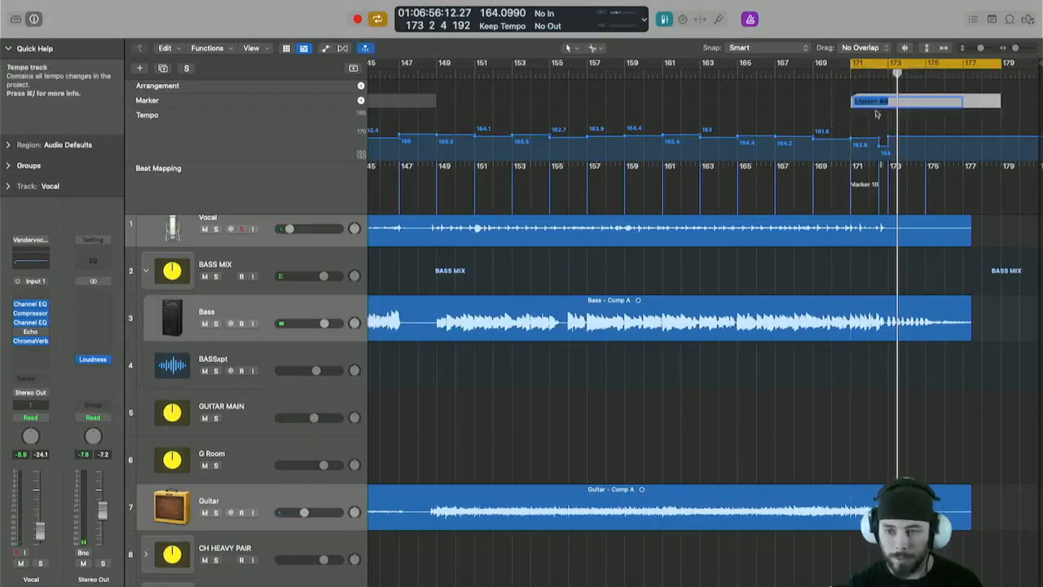
type("OUTRO")
key("Return")
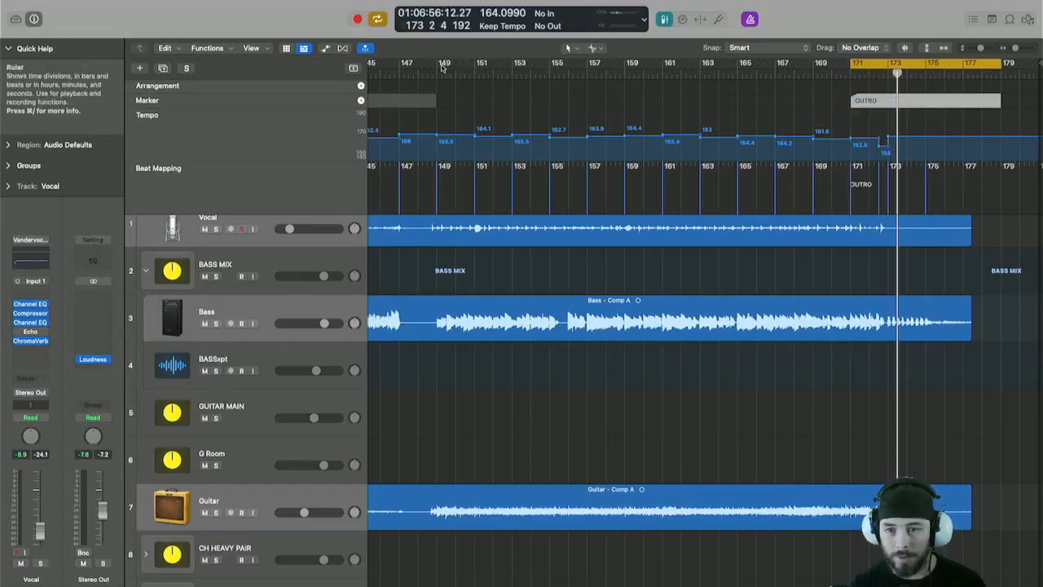
Set a cycle from bar 149 to bar 171 and create a marker from it named CHORUS 3.
left_click_drag(442, 68, 852, 67)
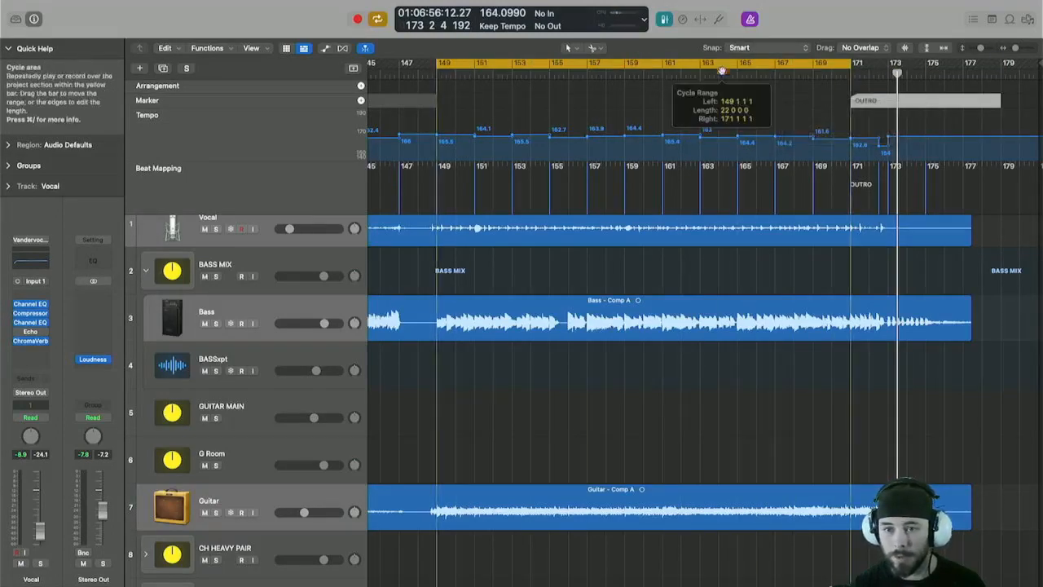
mouse_move(722, 71)
left_mouse_down()
mouse_move(718, 97)
mouse_move(652, 87)
left_mouse_up()
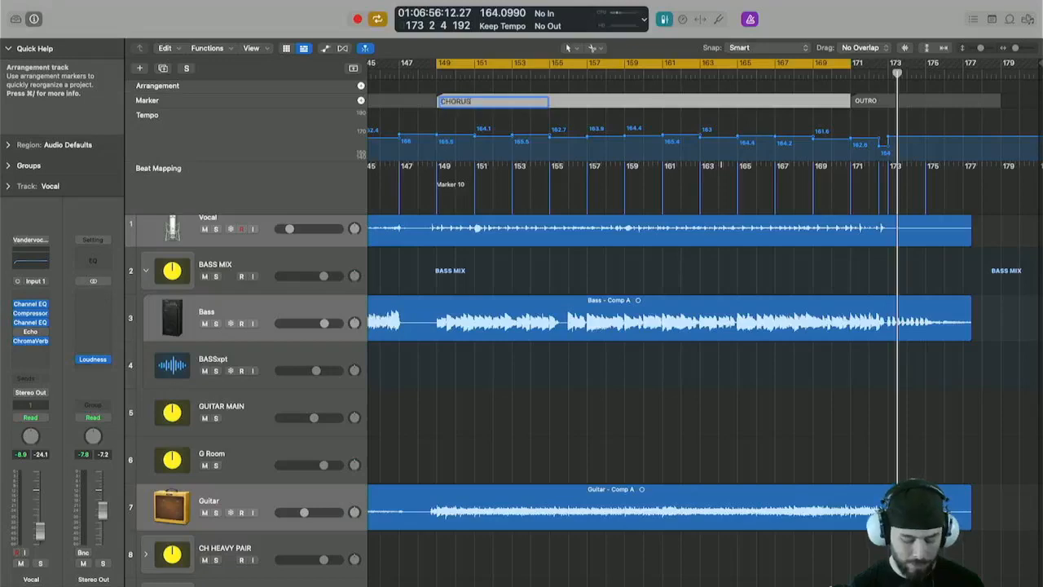
key("super+Left")
key("super+Left")
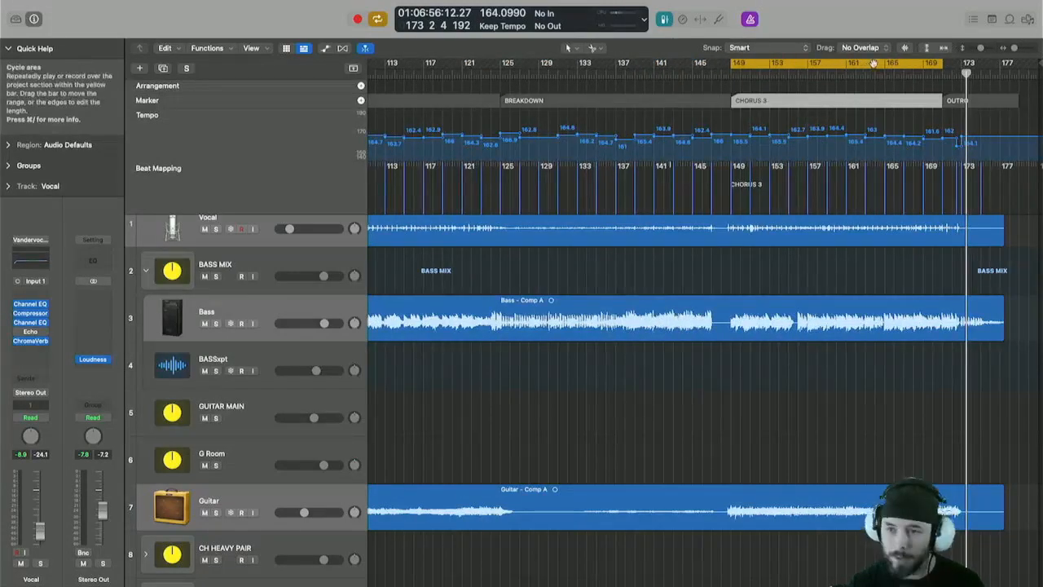
key("f")
Open the Marker List, detach it as a floating window, and resize and position it beside the tracks.
left_click(1010, 19)
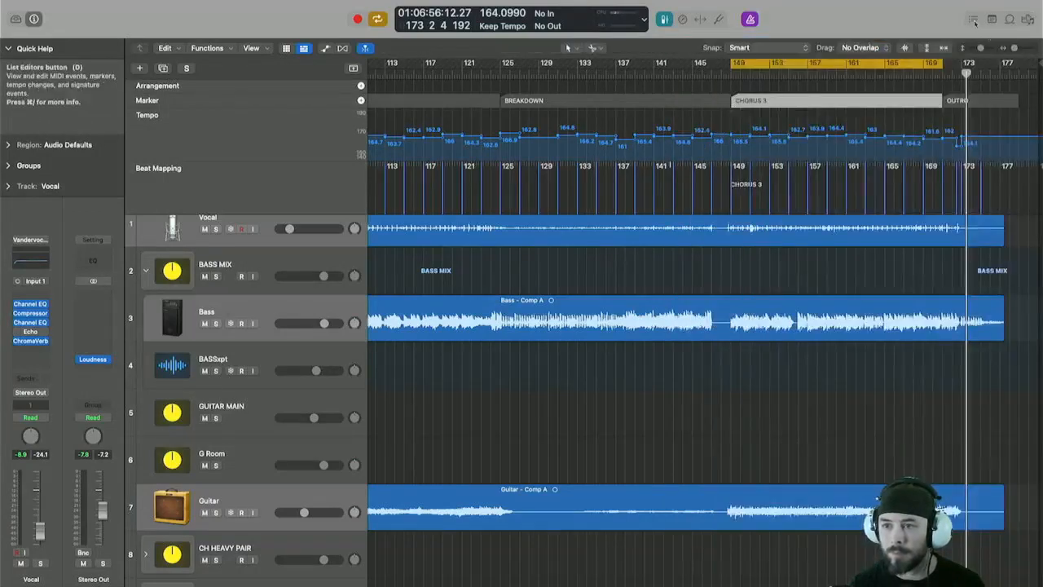
left_click(972, 21)
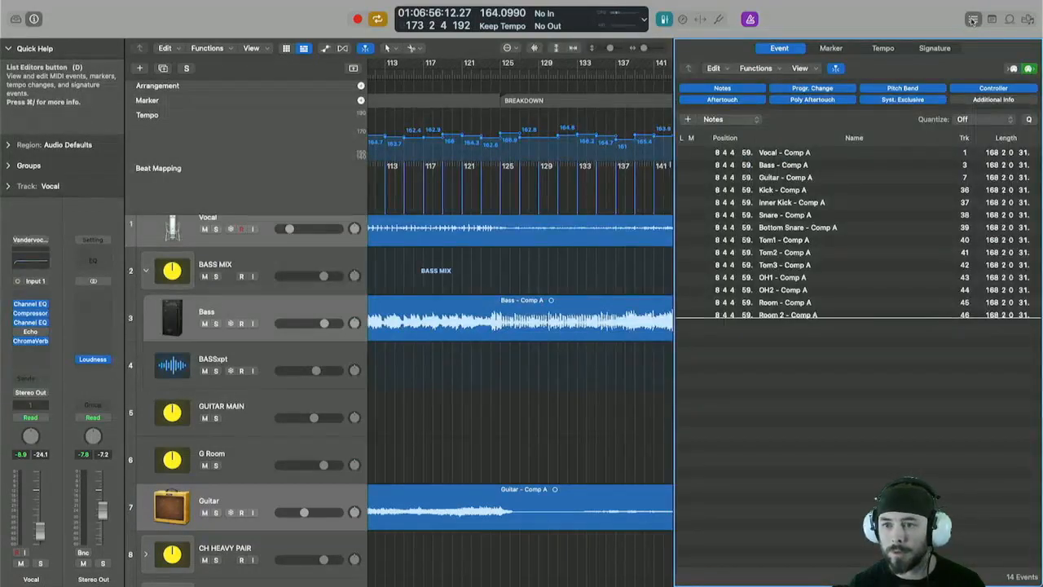
left_click(833, 49)
mouse_move(836, 51)
left_mouse_down()
mouse_move(707, 76)
mouse_move(467, 79)
mouse_move(476, 73)
left_mouse_up()
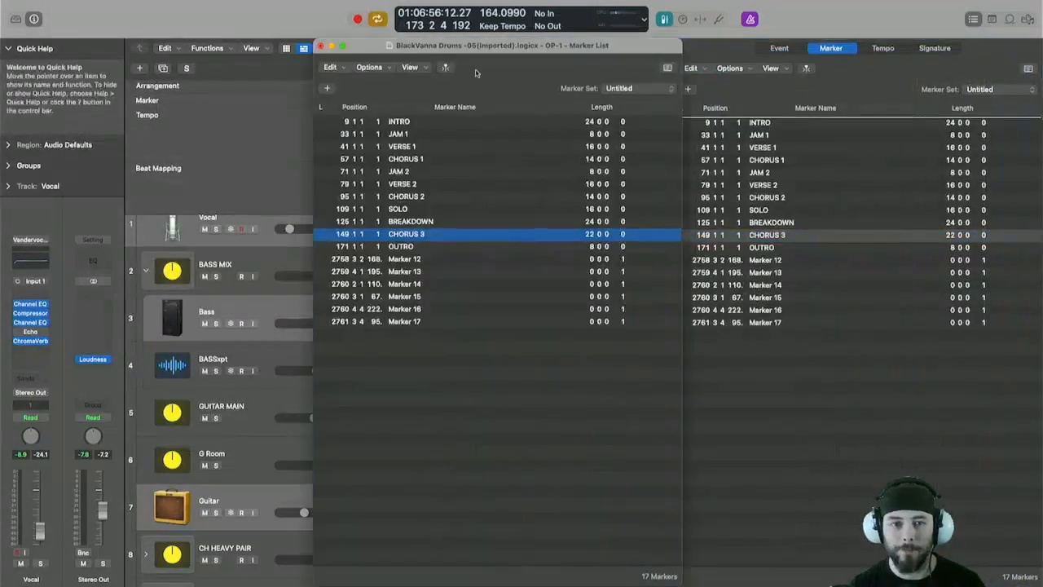
mouse_move(673, 575)
left_mouse_down()
mouse_move(529, 453)
mouse_move(467, 340)
left_mouse_up()
left_click_drag(450, 49, 821, 91)
left_click_drag(919, 383, 918, 421)
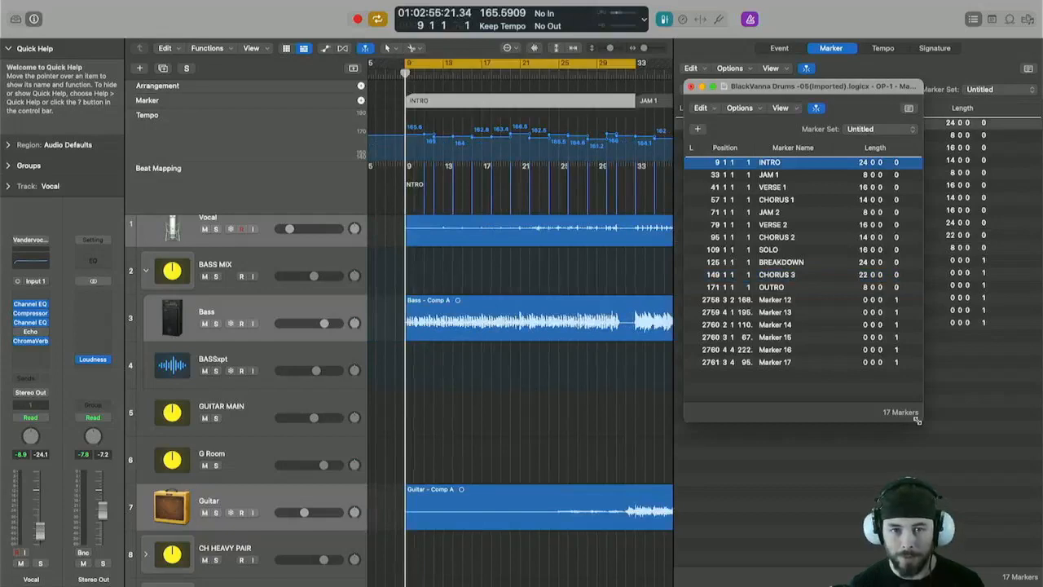
Step forward and back through the markers to check each section's start against the arrangement.
key("space")
key("alt+period")
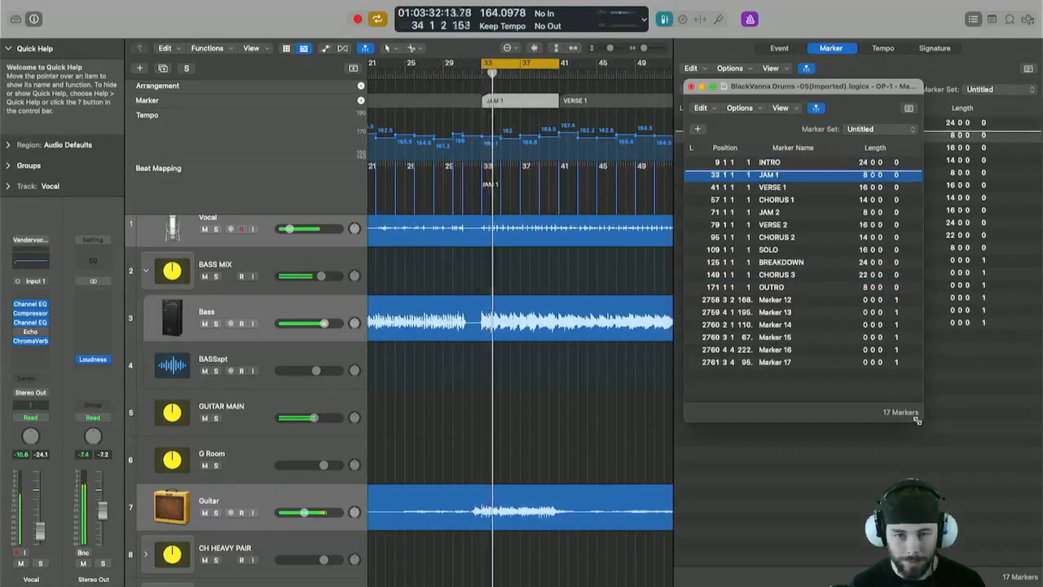
key("alt+period")
key("alt+period")
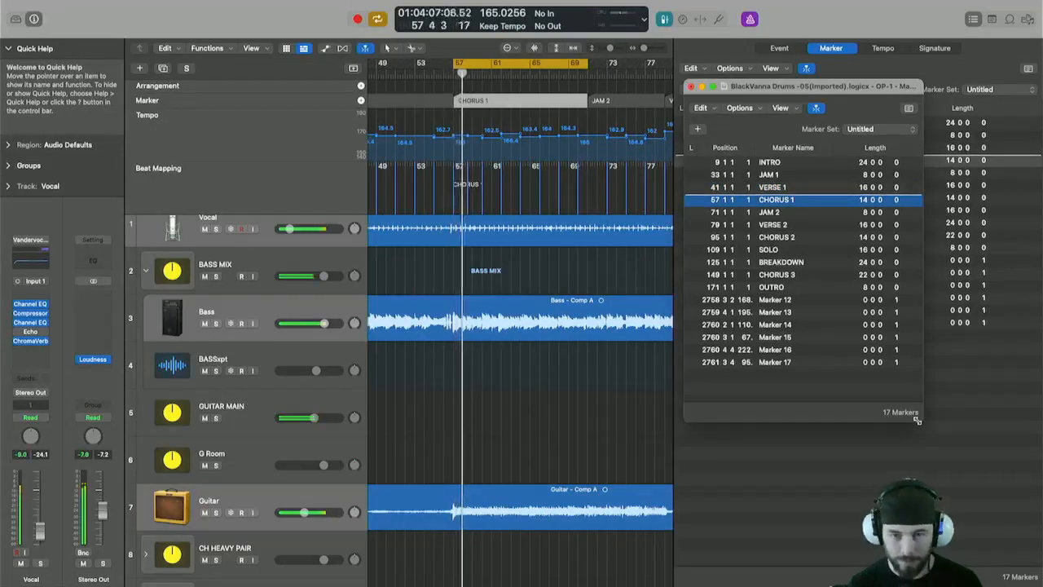
key("c")
key("alt+period")
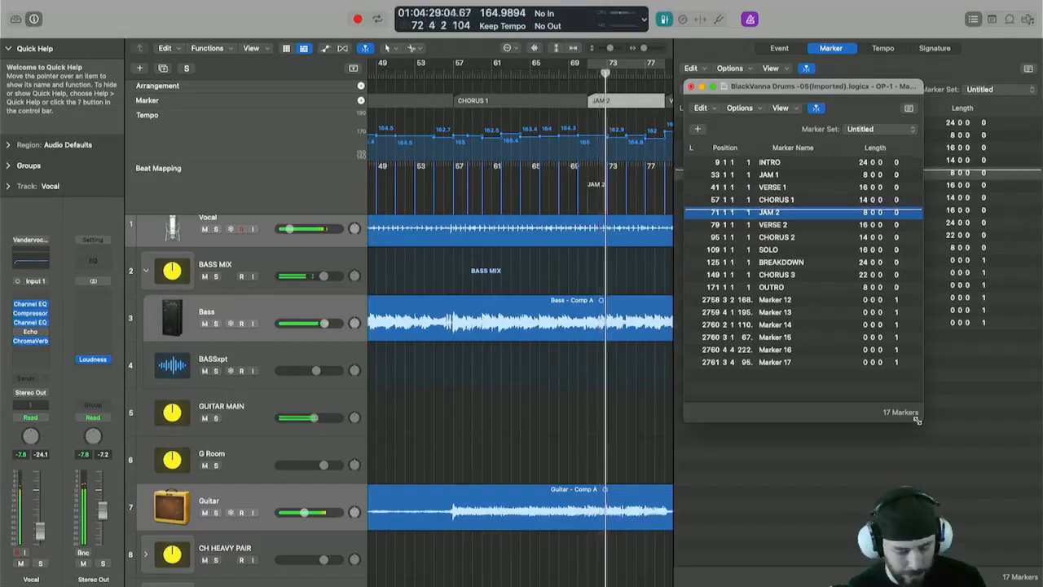
key("alt+comma")
key("alt+comma")
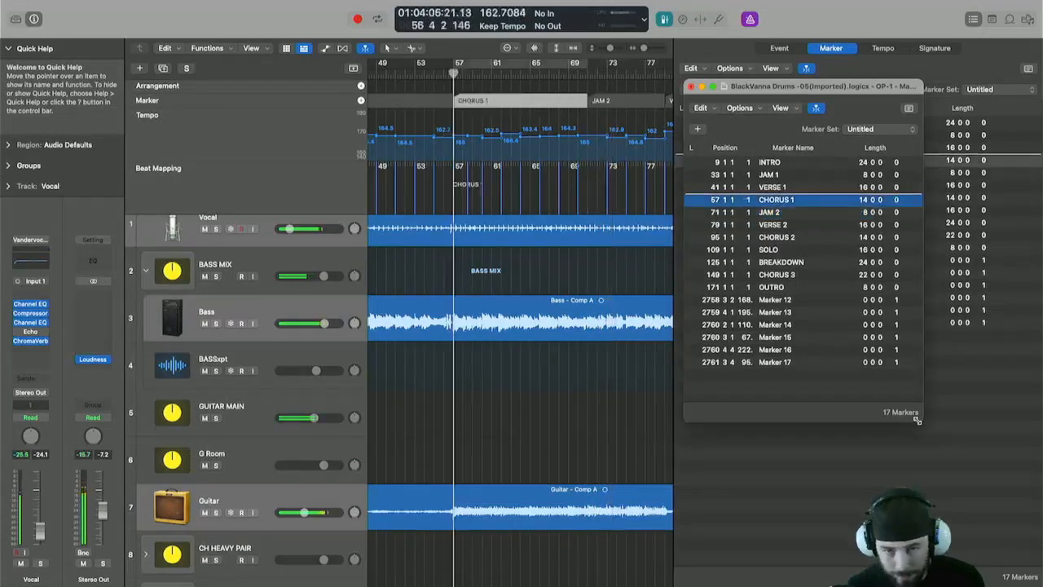
key("alt+comma")
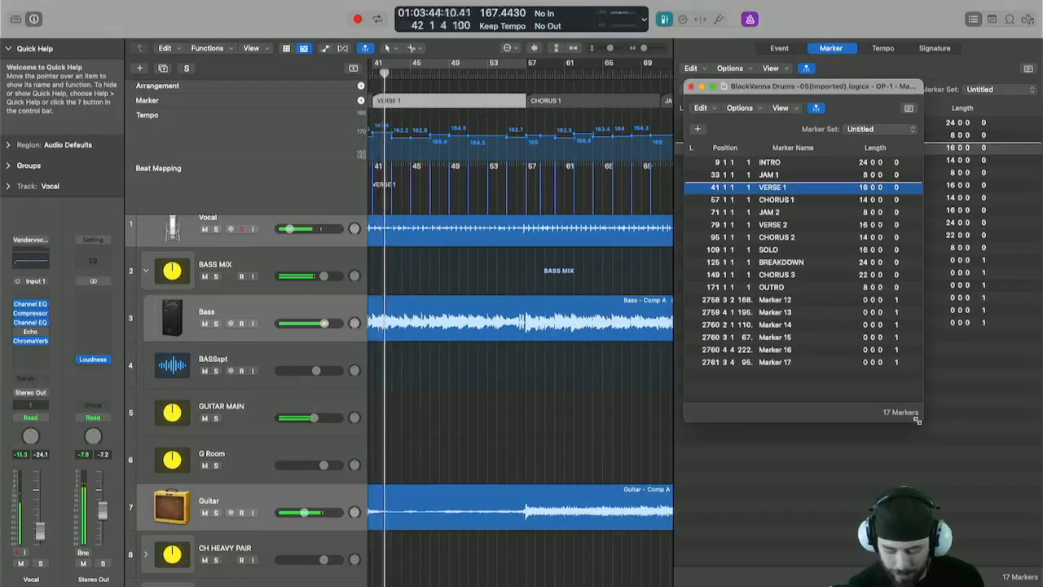
key("alt+period")
key("alt+period")
key("alt+period")
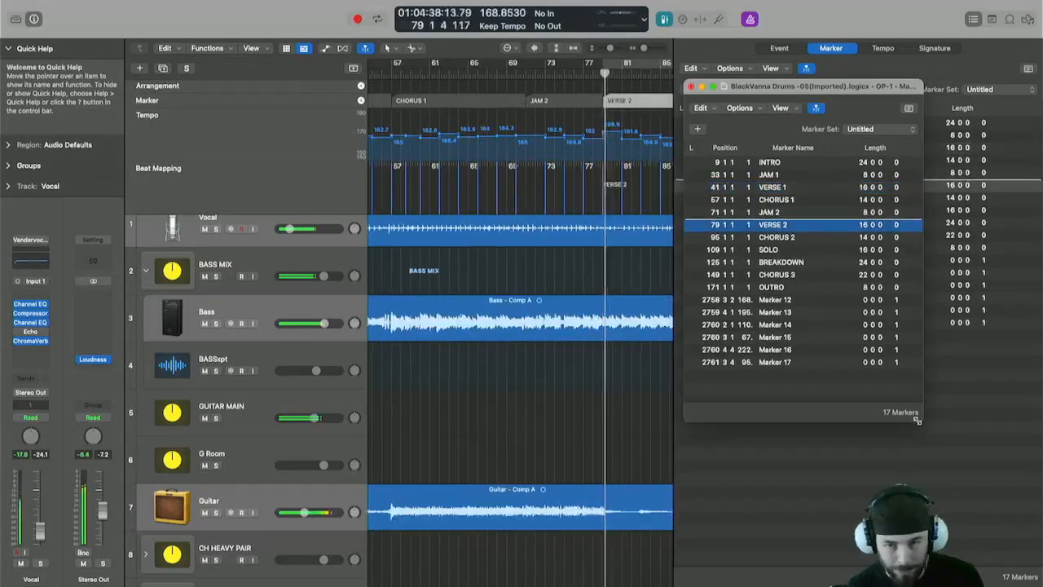
key("alt+period")
key("alt+period")
key("alt+period")
key("alt+comma")
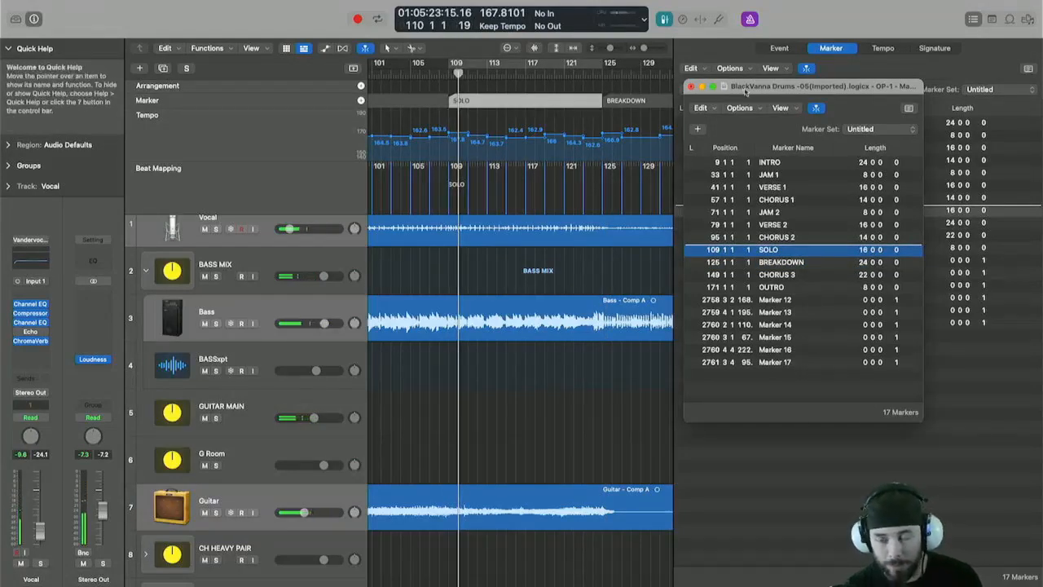
Move the floating Marker List aside and jump between markers by number to review their positions.
left_click_drag(729, 96, 794, 143)
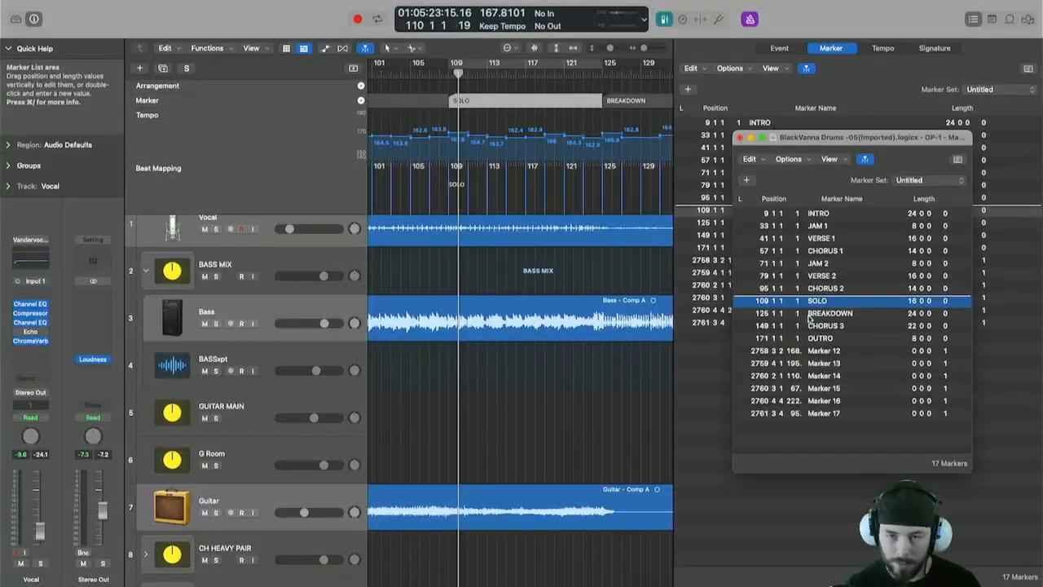
key("ctrl+4")
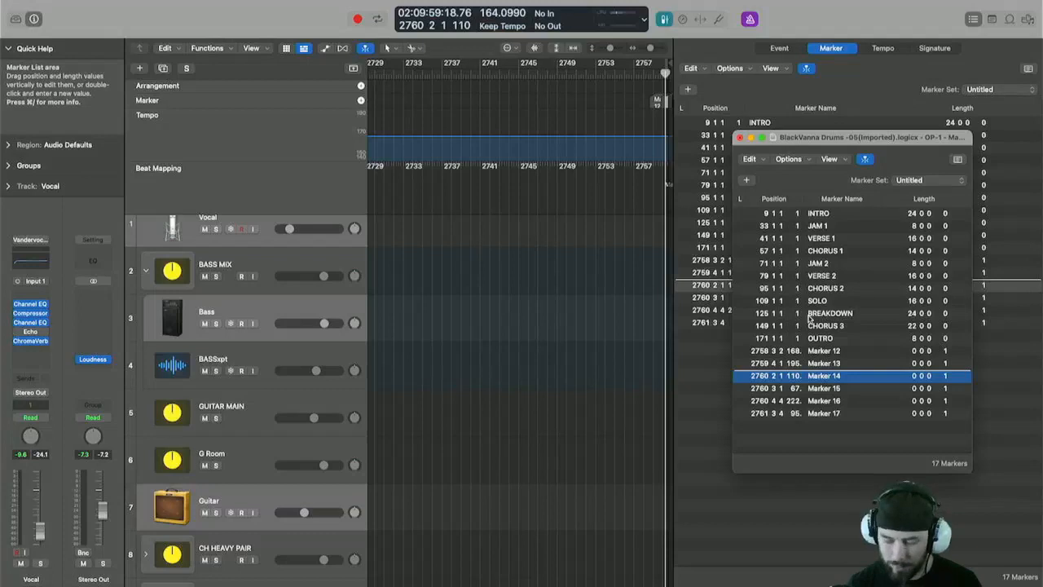
key("ctrl+5")
key("ctrl+3")
key("ctrl+2")
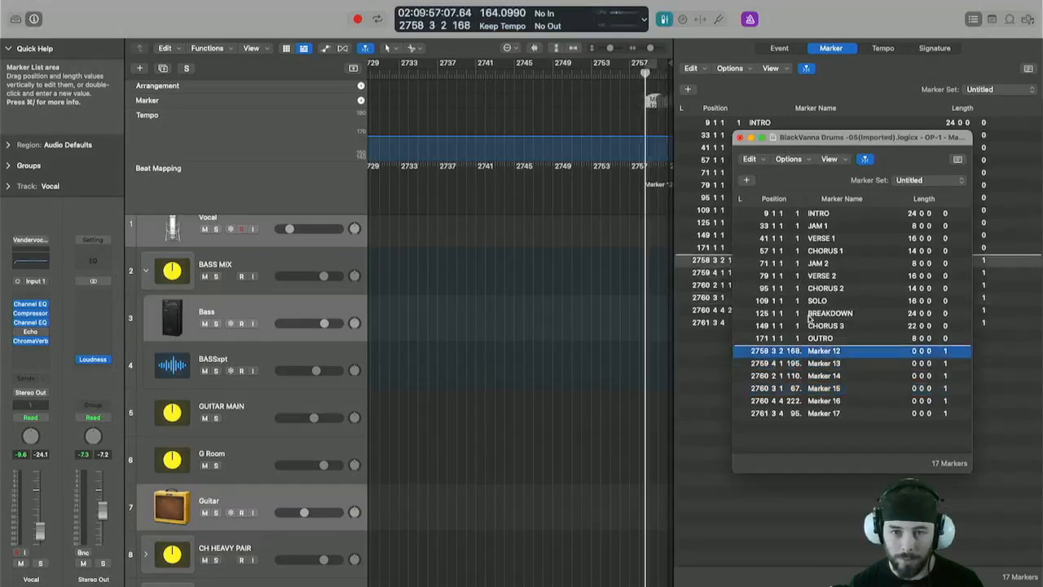
key("alt+comma")
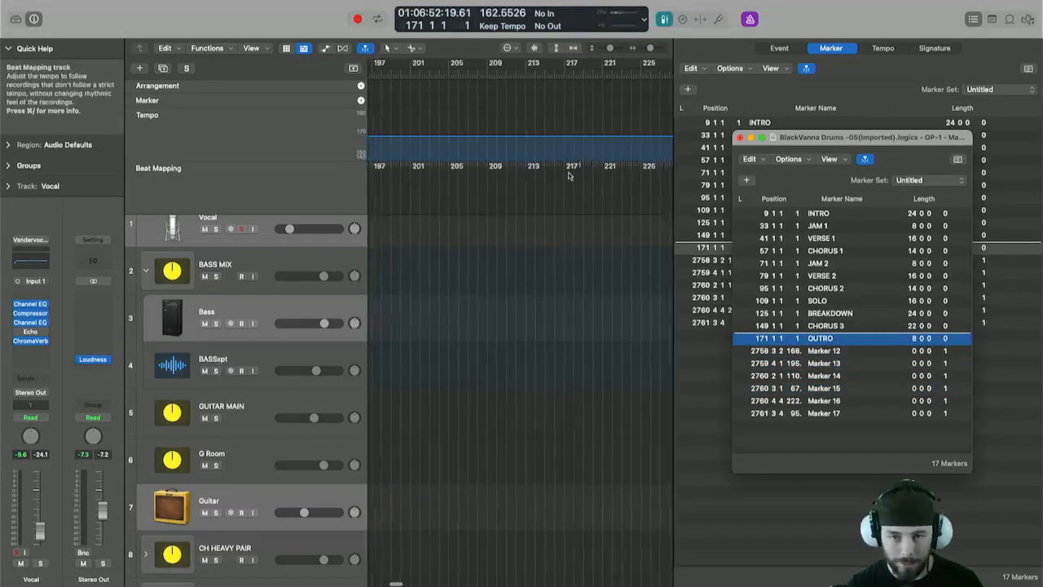
Close the floating Marker List, locate the stray marker far beyond the song near bar 2761, and delete it.
scroll(569, 175, "right", 15)
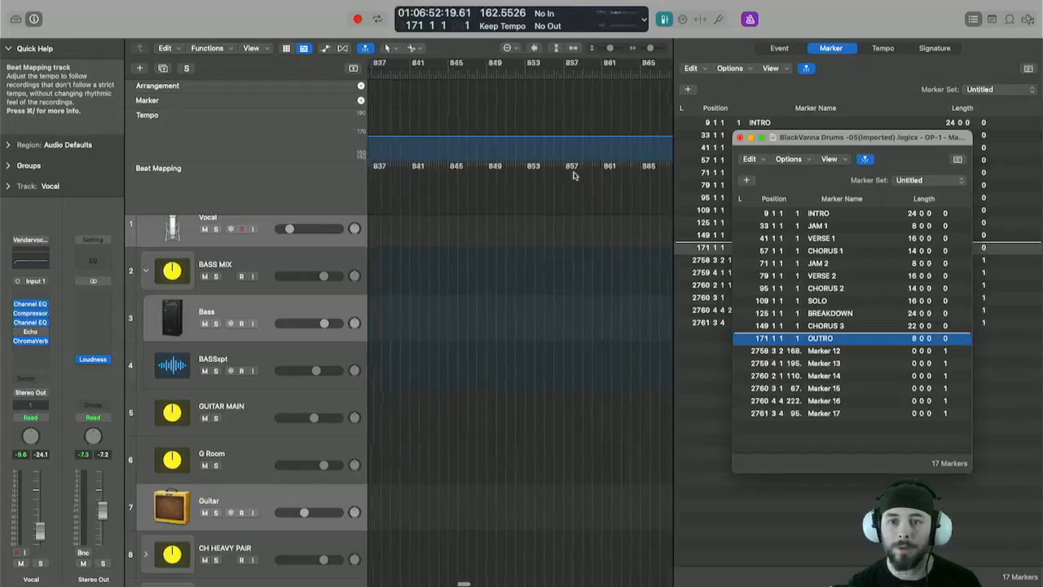
scroll(573, 176, "right", 15)
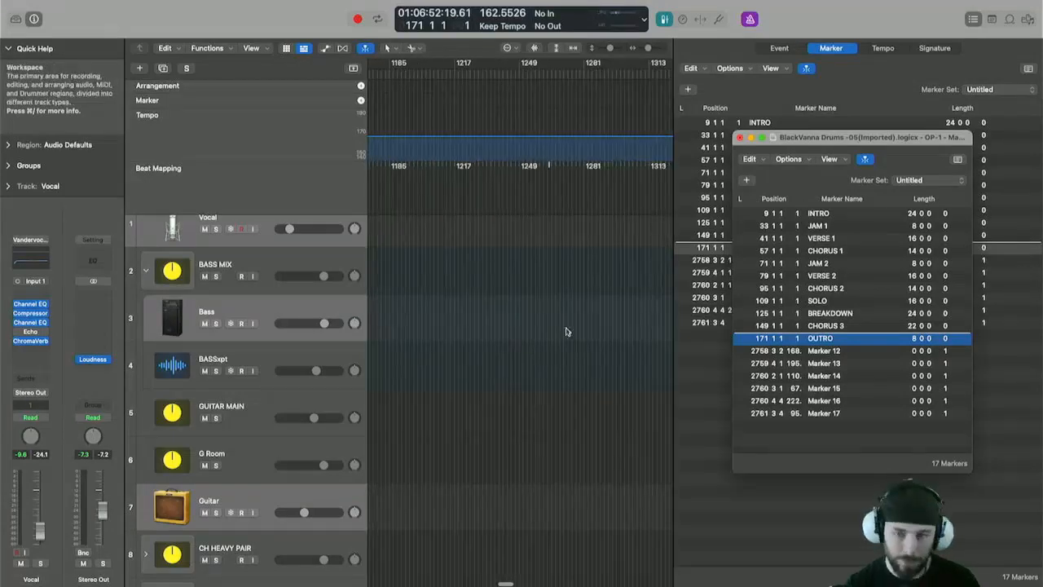
key("f")
key("f")
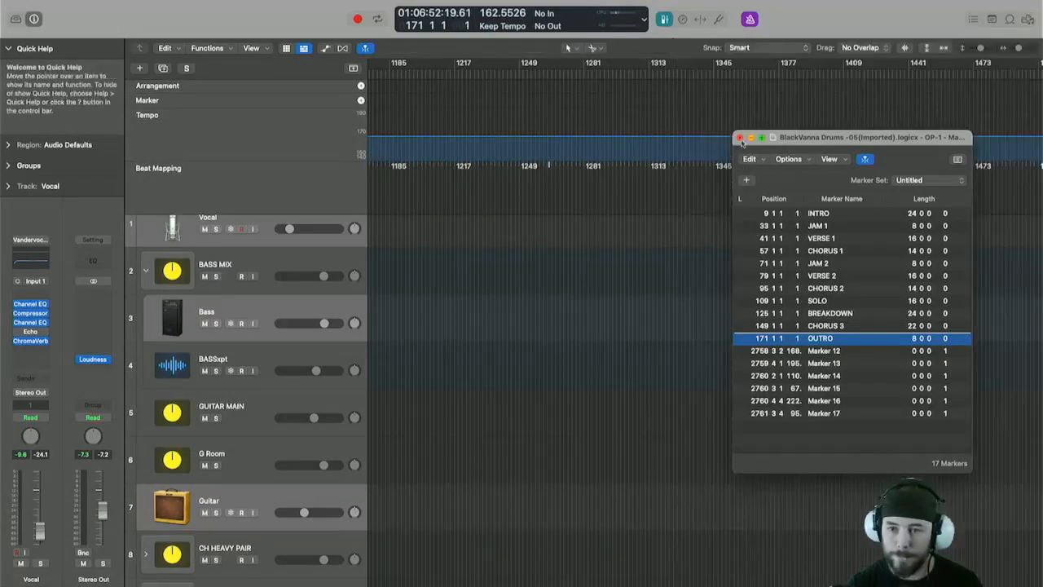
left_click(740, 138)
scroll(714, 263, "right", 20)
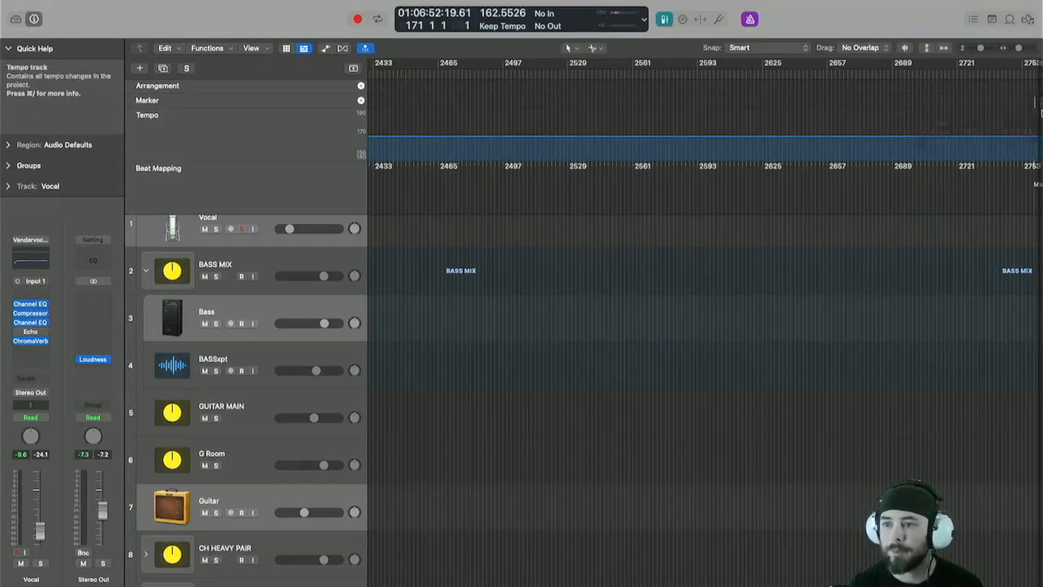
left_click(1038, 105)
scroll(1036, 108, "left", 1)
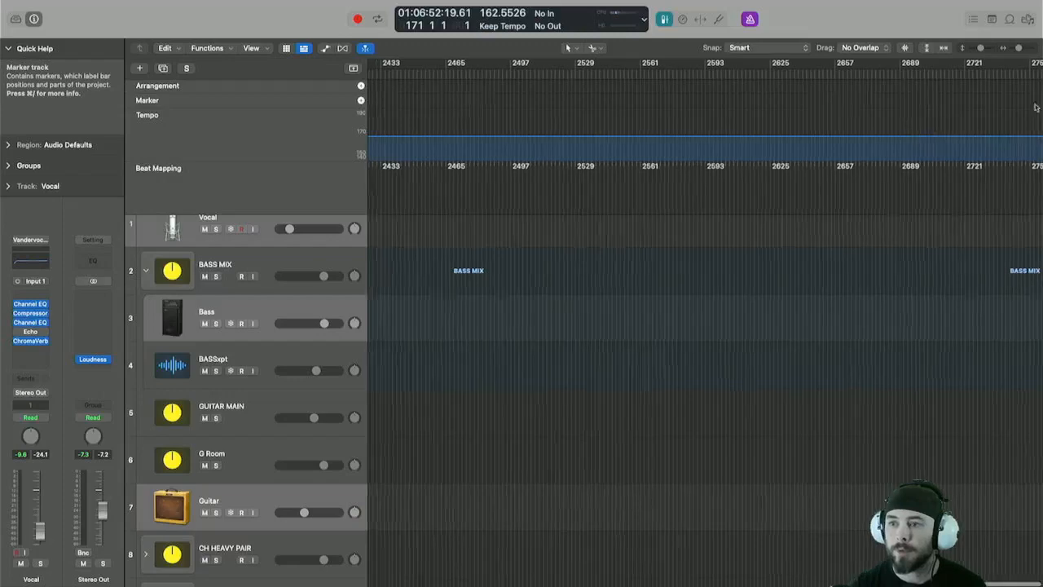
scroll(1013, 119, "right", 1)
scroll(1016, 117, "left", 1)
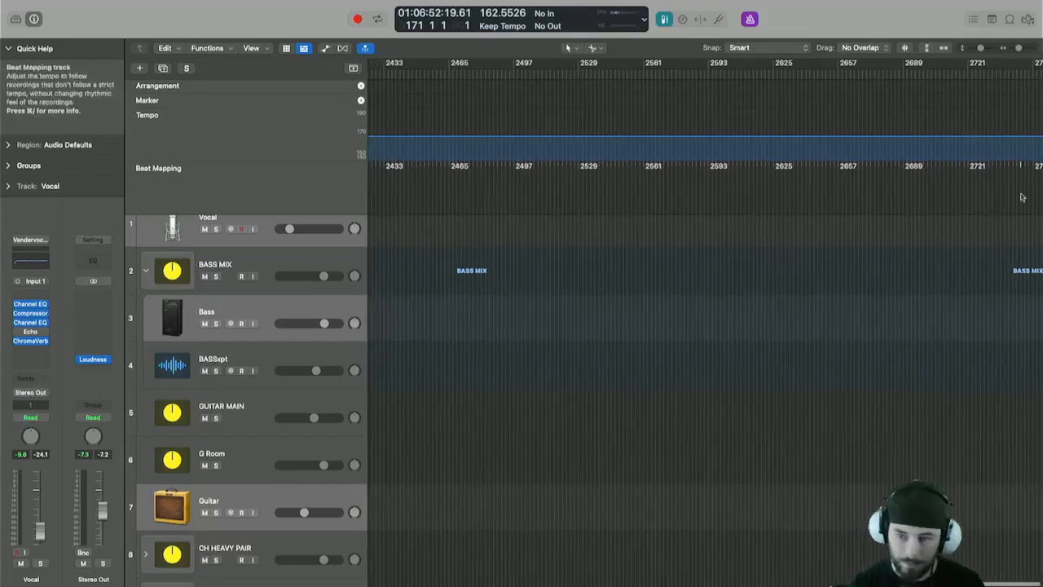
scroll(1032, 214, "up", 1)
left_click_drag(1004, 235, 1039, 171)
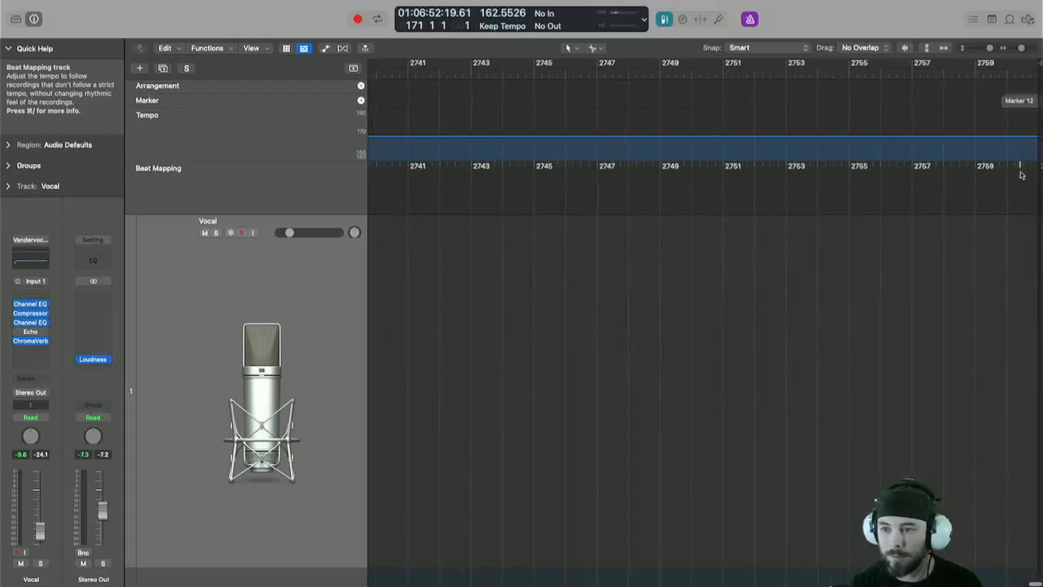
left_click(1022, 103)
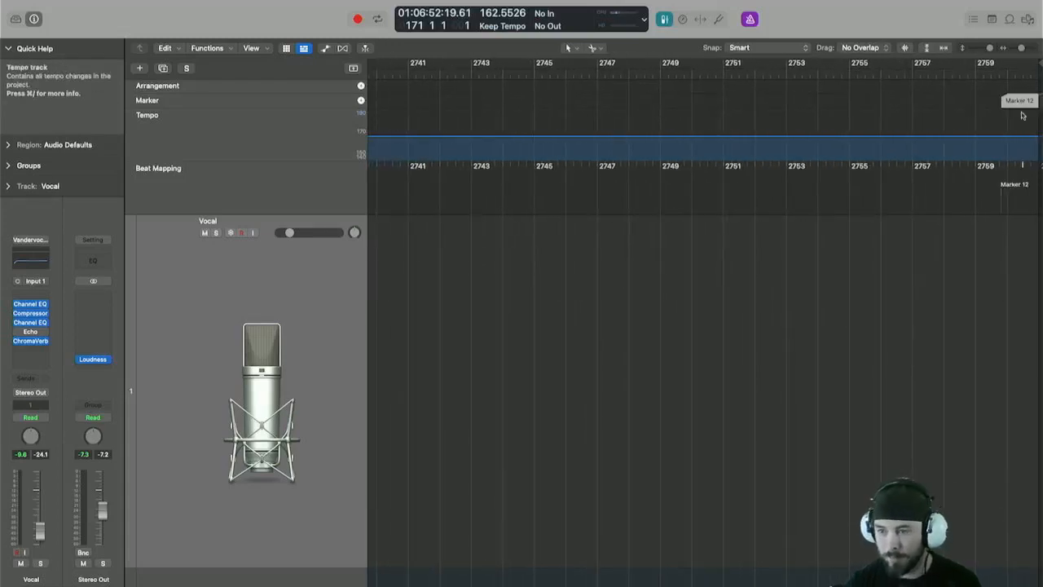
key("Delete")
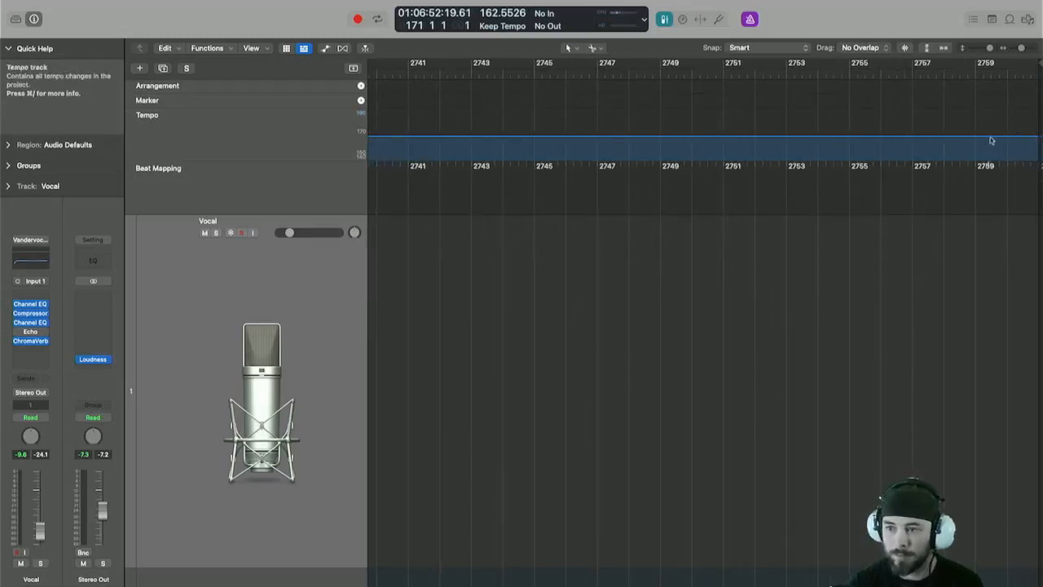
Reopen the Marker List as a floating window and delete the stray marker listed after OUTRO.
scroll(821, 249, "left", 1)
scroll(821, 249, "down", 1)
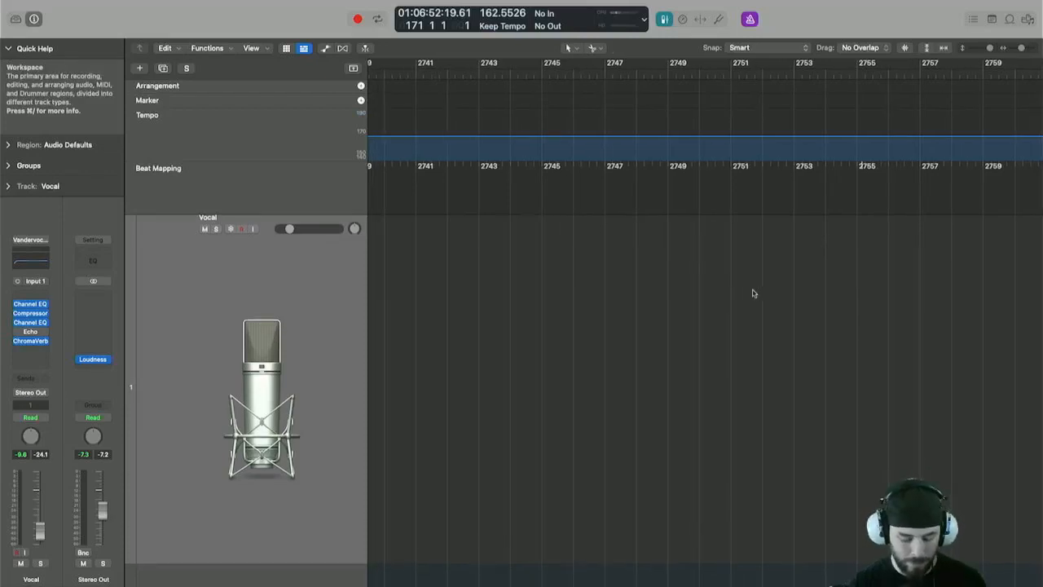
key("f")
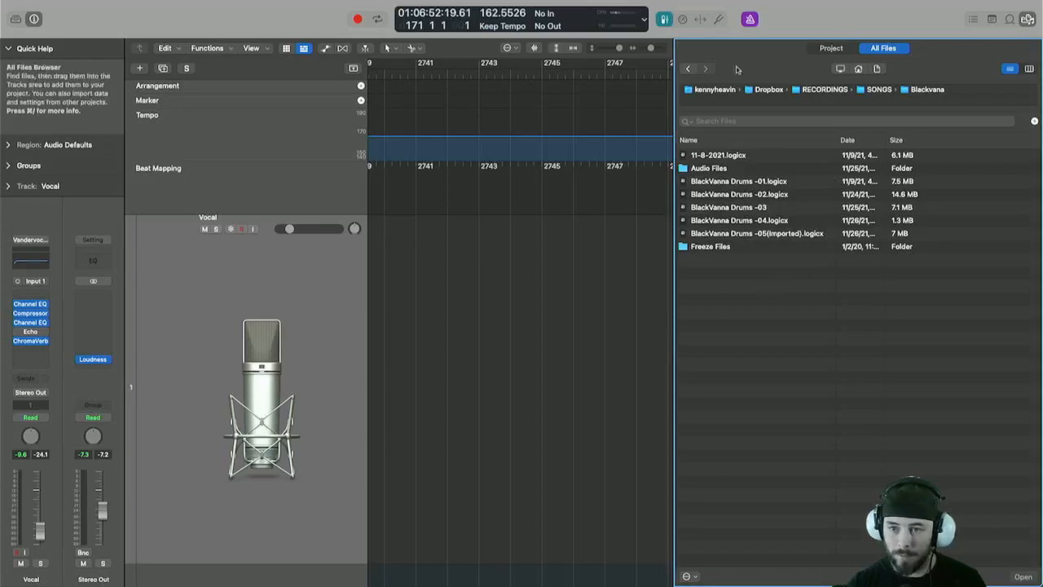
key("f")
key("f")
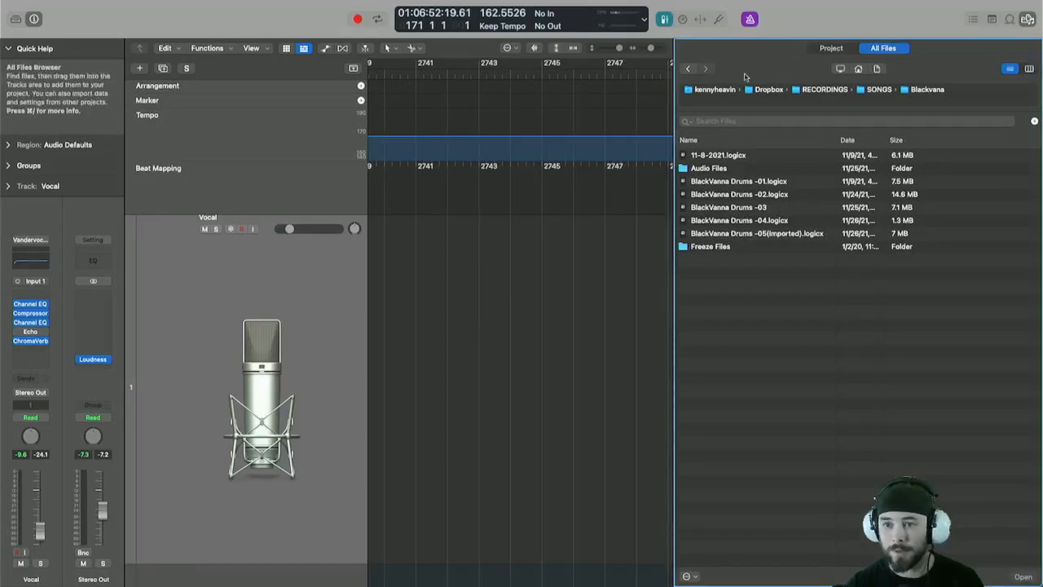
key("f")
key("d")
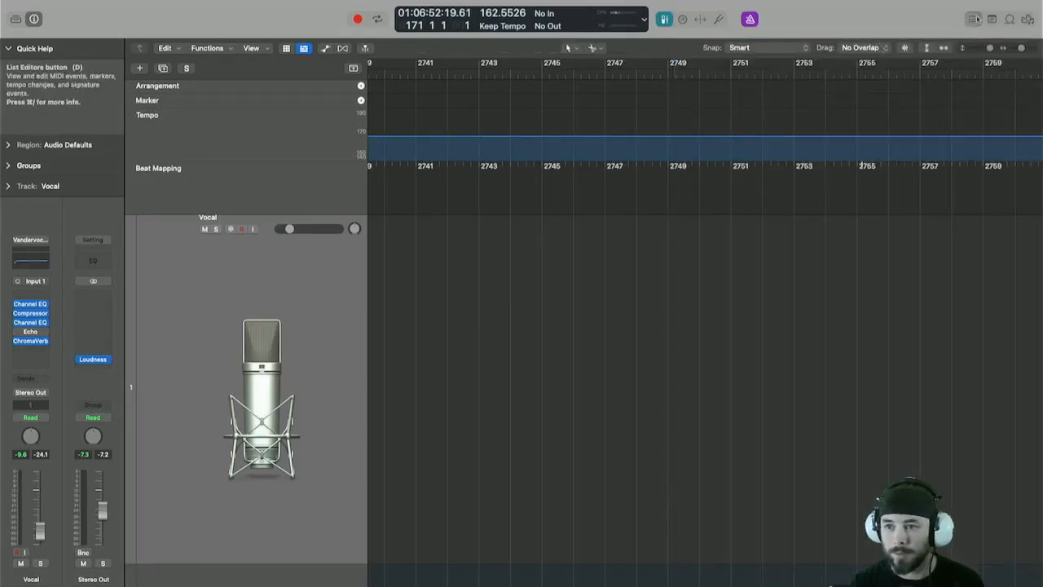
left_click_drag(831, 50, 544, 147)
left_click(493, 260)
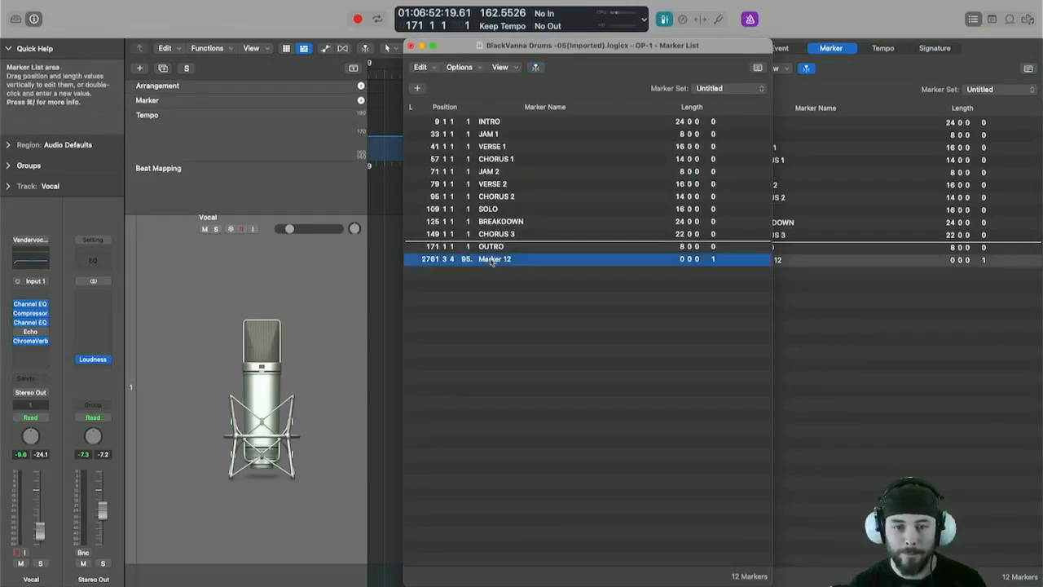
key("Delete")
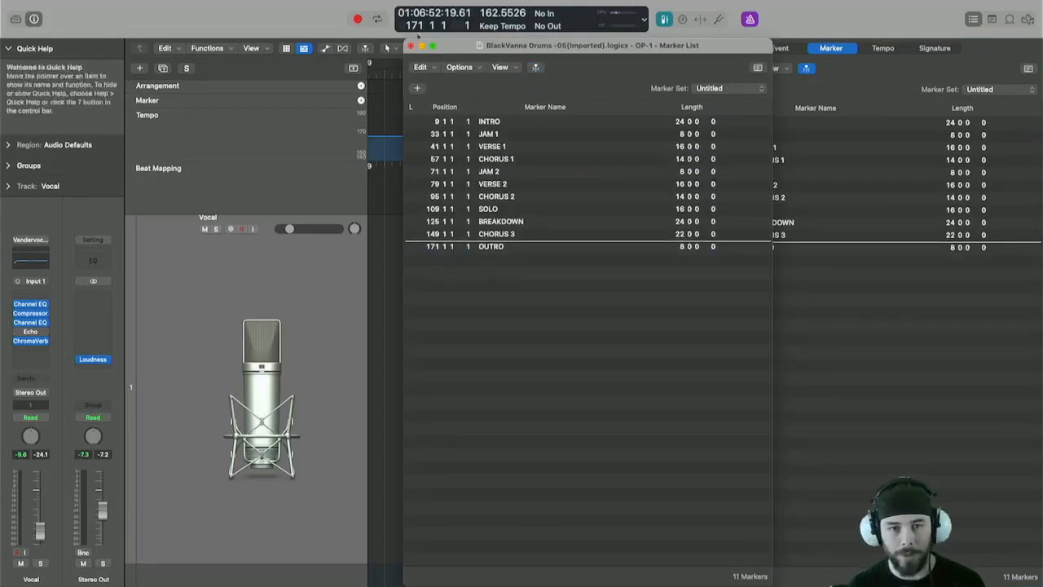
Move the floating Marker List aside and zoom out to view the whole project.
left_click_drag(405, 40, 535, 73)
mouse_move(671, 82)
left_mouse_down()
mouse_move(672, 230)
mouse_move(799, 183)
left_mouse_up()
left_click(521, 338)
key("z")
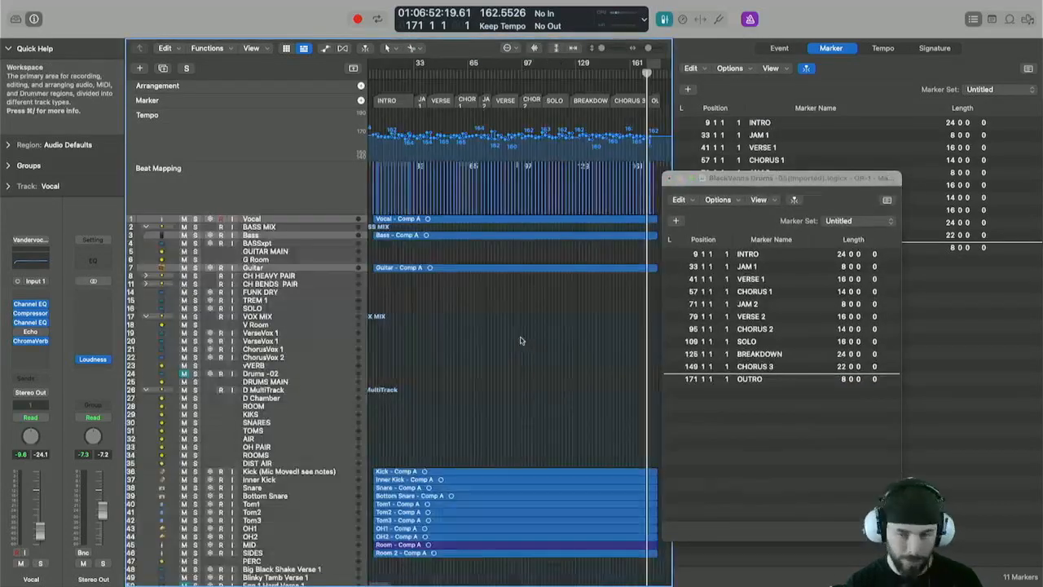
key("d")
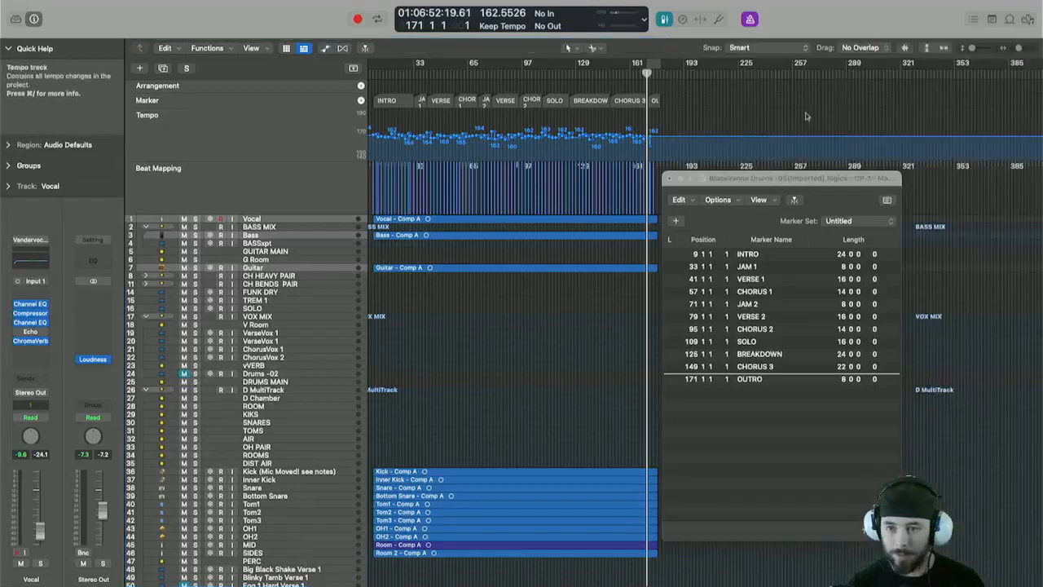
Pull the project end marker back from far out to bar 182.
scroll(948, 81, "right", 10)
scroll(977, 75, "right", 15)
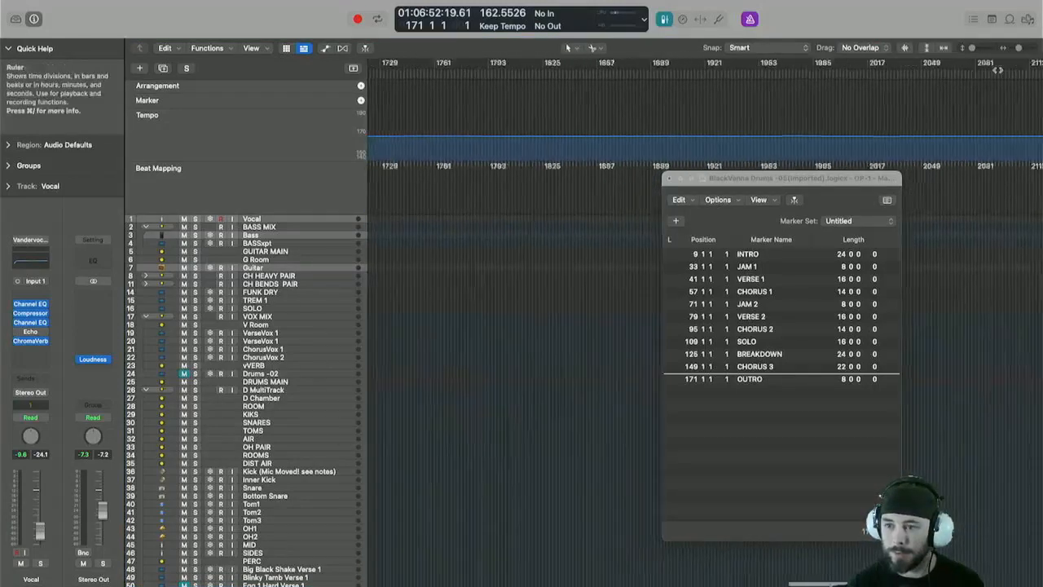
mouse_move(1009, 70)
left_mouse_down()
mouse_move(311, 70)
mouse_move(658, 72)
mouse_move(698, 121)
left_mouse_up()
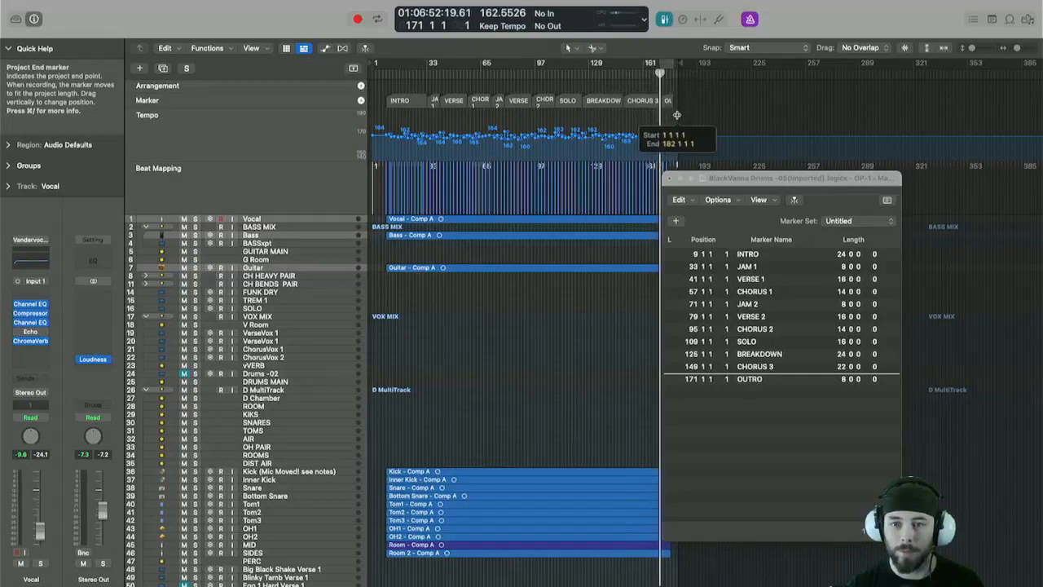
Zoom in on the CHORUS 3 and OUTRO area, then fit the whole project to the window.
scroll(700, 120, "up", 10)
scroll(717, 120, "right", 3)
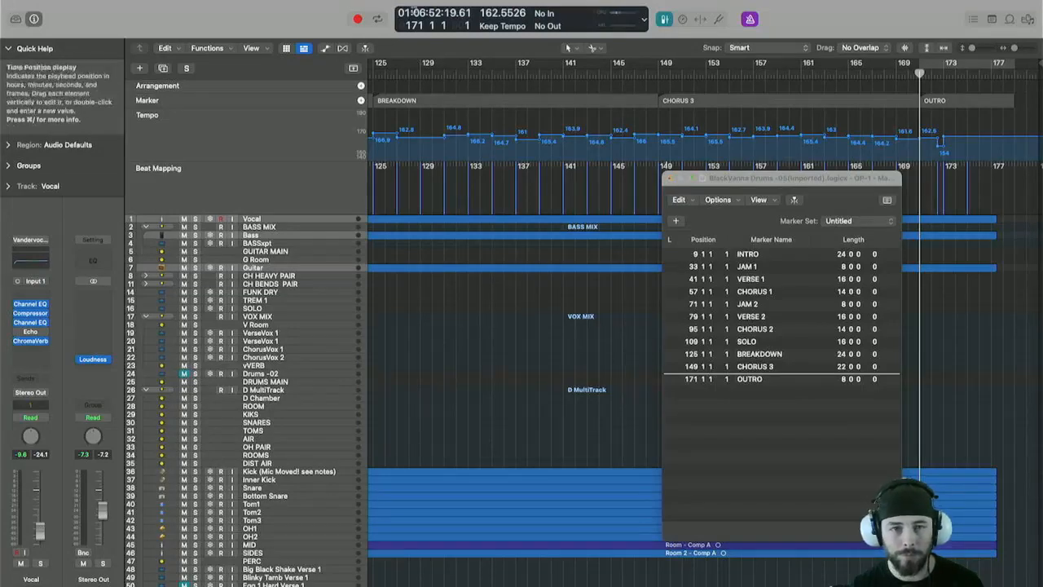
left_click(669, 178)
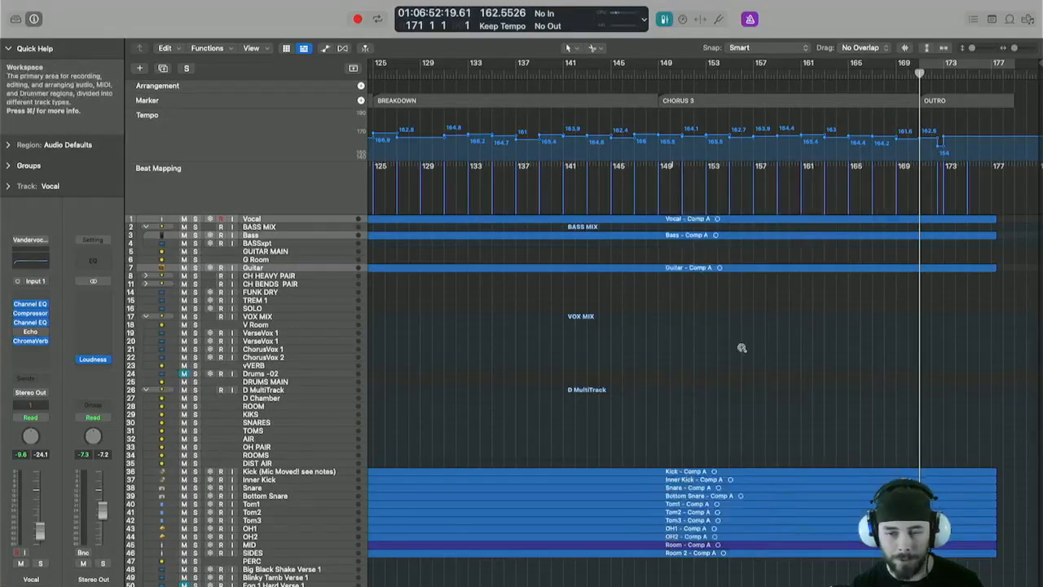
key("z")
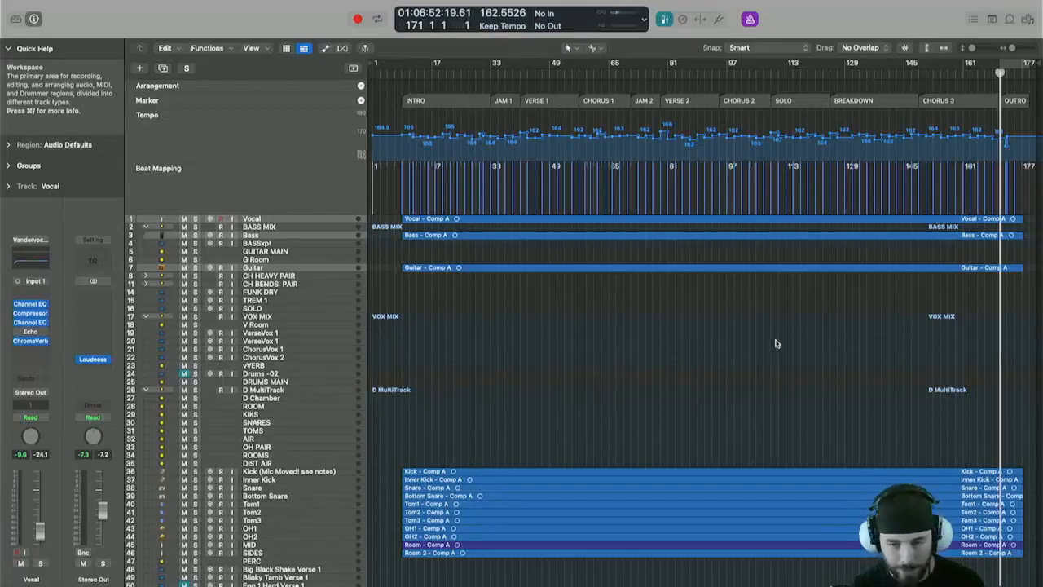